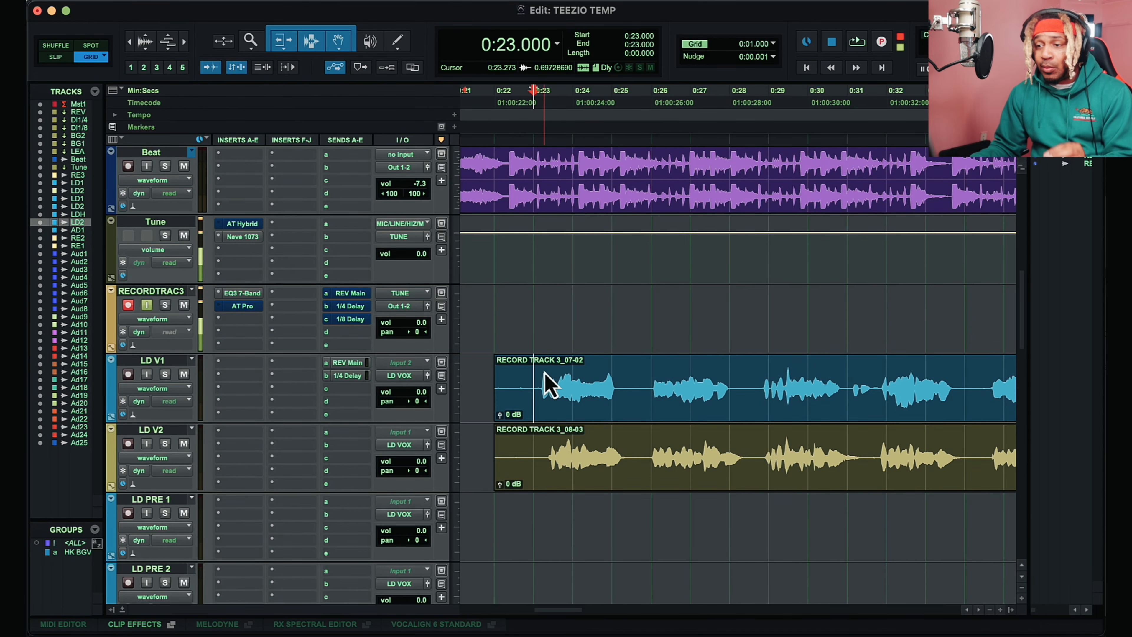
# - Play back the LD V1 and LD V2 vocals from 0:23 and 0:27 and compare their waveform timing up close
pyautogui.press('space')
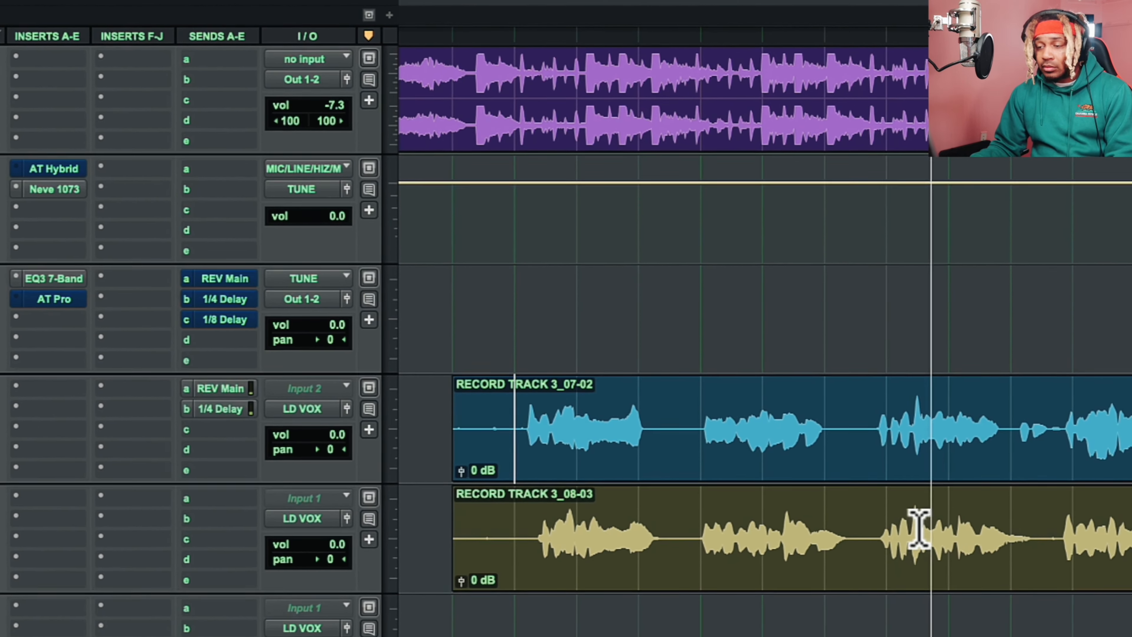
pyautogui.press('space')
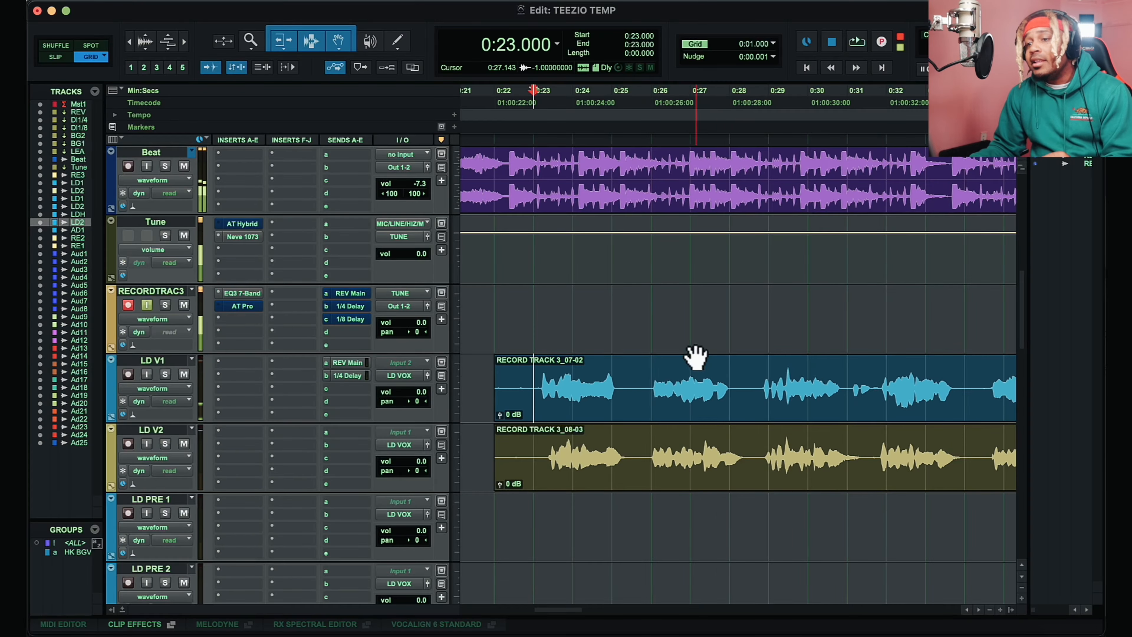
pyautogui.click(698, 411)
pyautogui.click(693, 441)
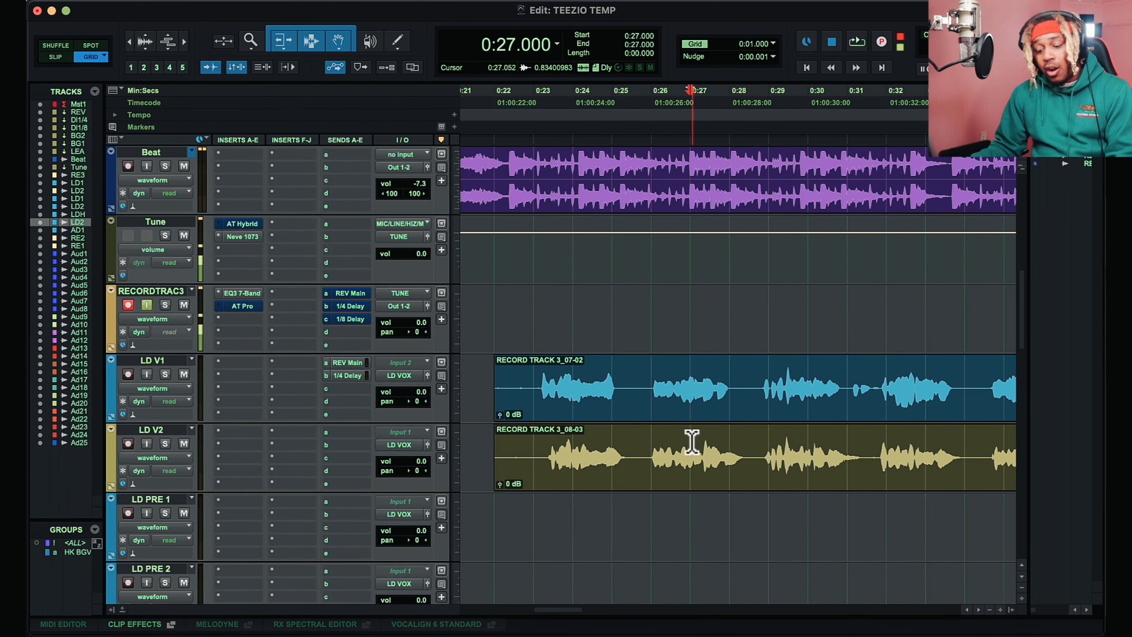
pyautogui.press('space')
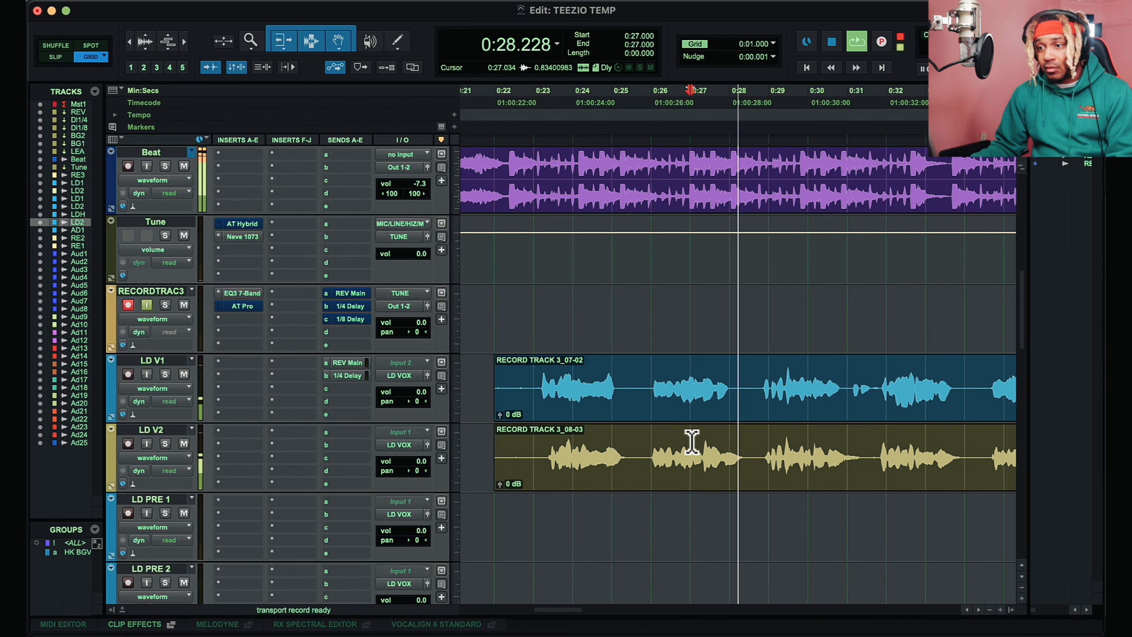
pyautogui.press('space')
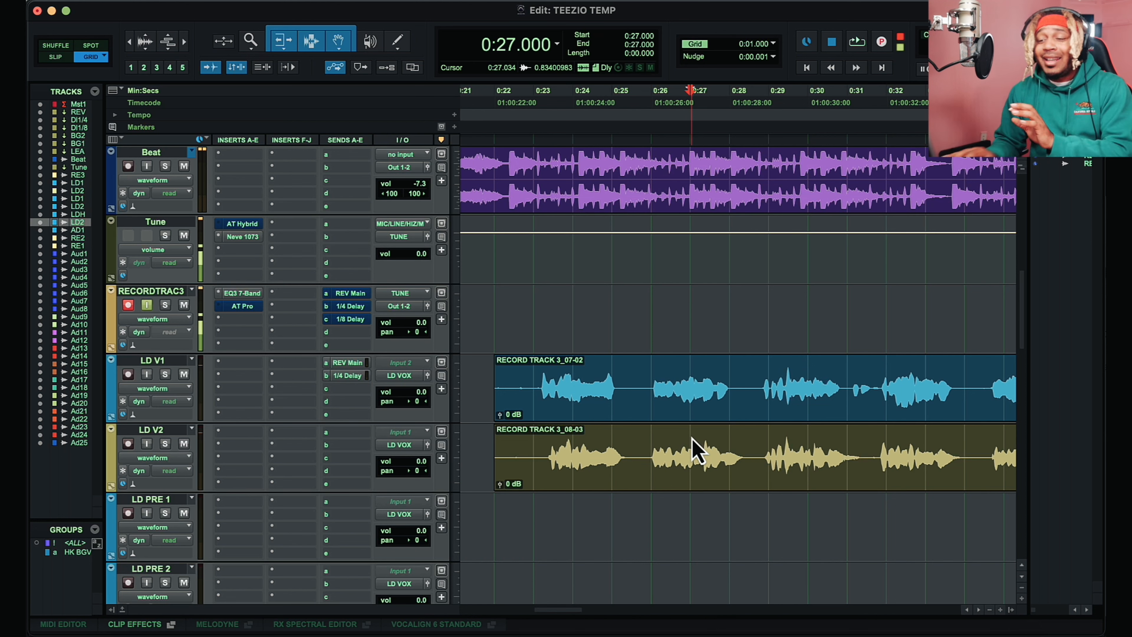
pyautogui.press('t')
pyautogui.press('t')
pyautogui.press('t')
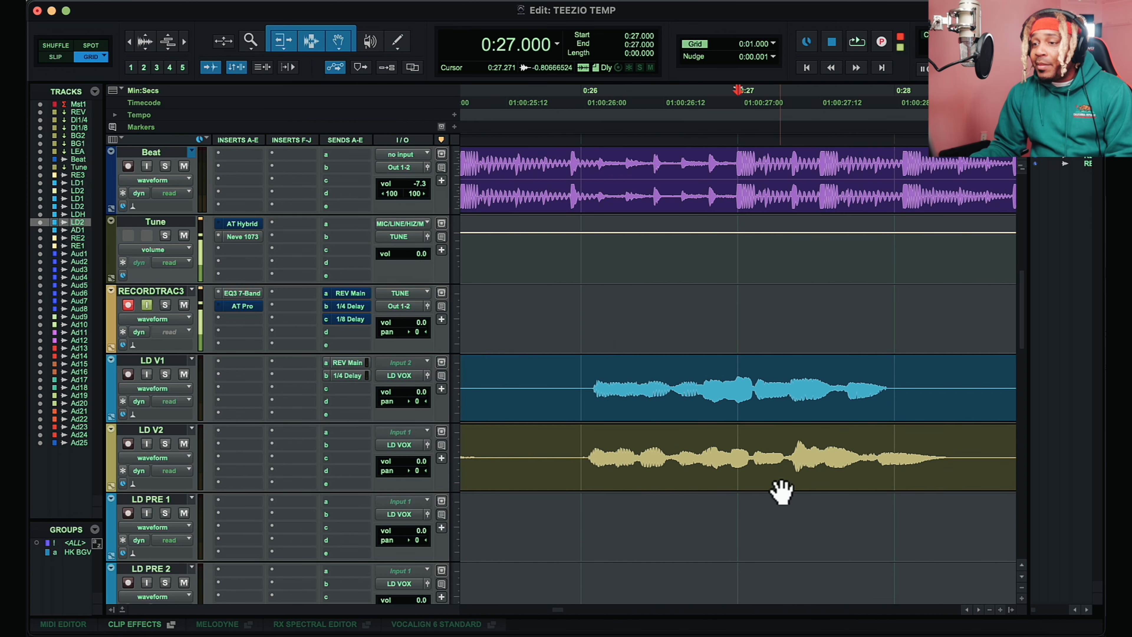
pyautogui.press('r')
pyautogui.press('r')
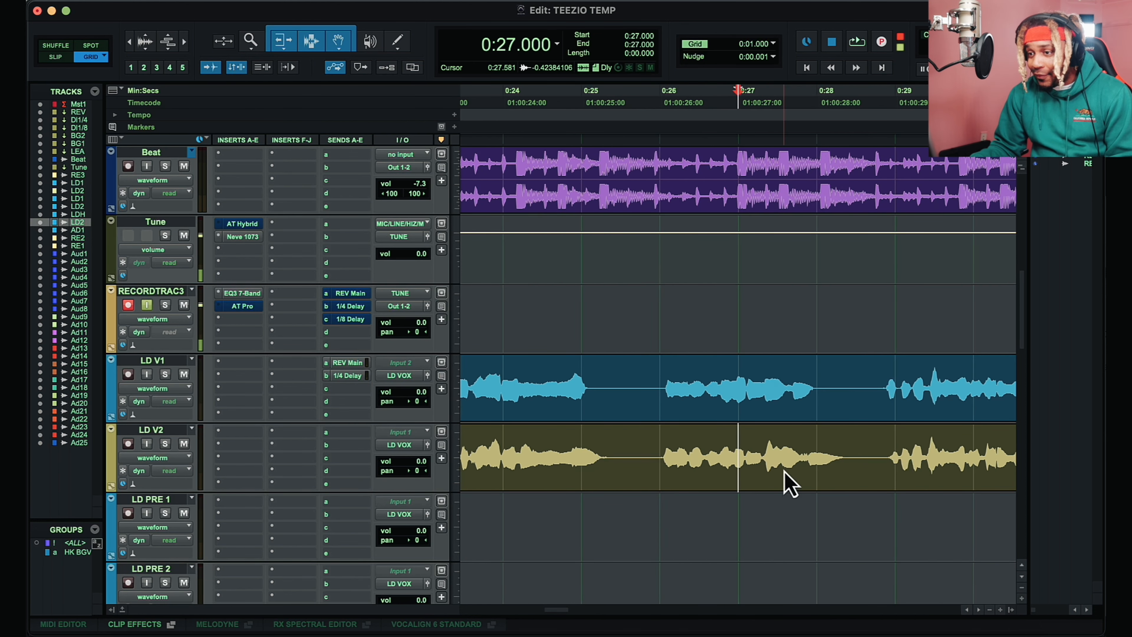
pyautogui.press('r')
# - Try lowering the LD V2 clip's gain to -6.6 dB while playing from 0:27, and reset it to 0 dB
pyautogui.moveTo(547, 486); pyautogui.dragTo(550, 491)
pyautogui.press('space')
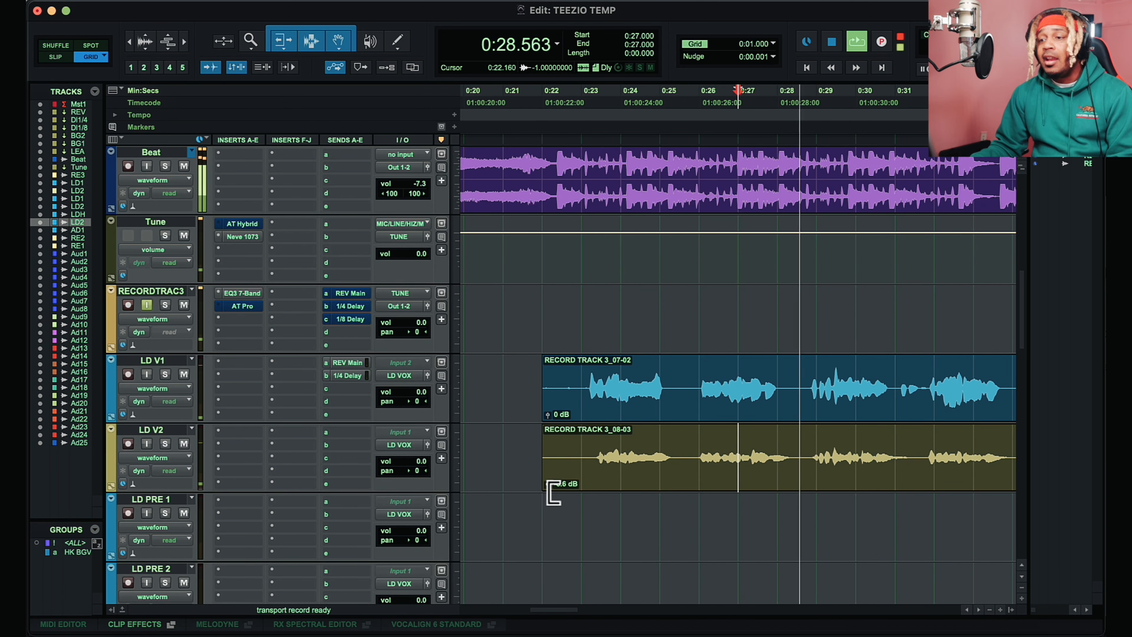
pyautogui.press('r')
pyautogui.press('space')
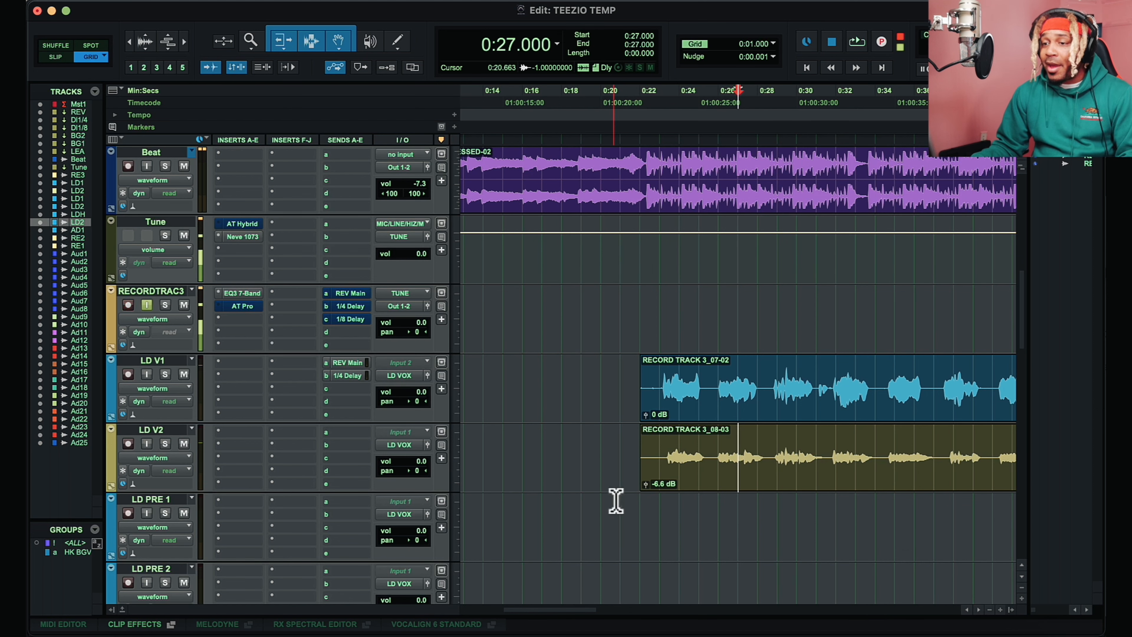
pyautogui.keyDown('alt'); pyautogui.click(645, 486); pyautogui.keyUp('alt')
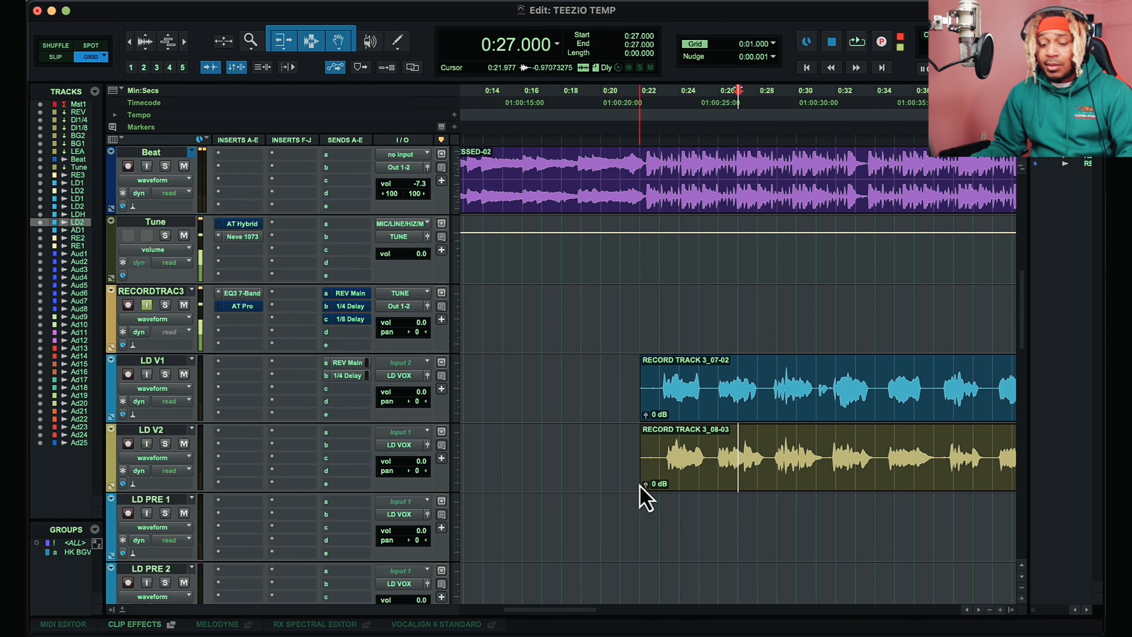
# - Open the RECORD TRACK 3_07-02 clip on LD V1 for editing in VocAlign 6 Standard
pyautogui.press('t')
pyautogui.press('t')
pyautogui.press('r')
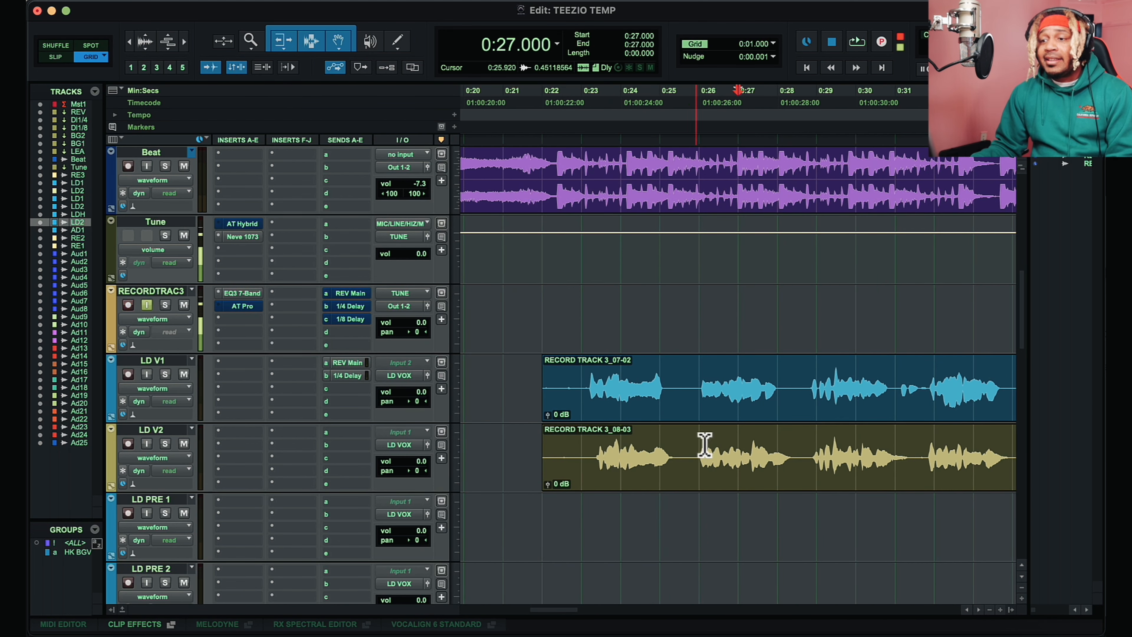
pyautogui.click(691, 418)
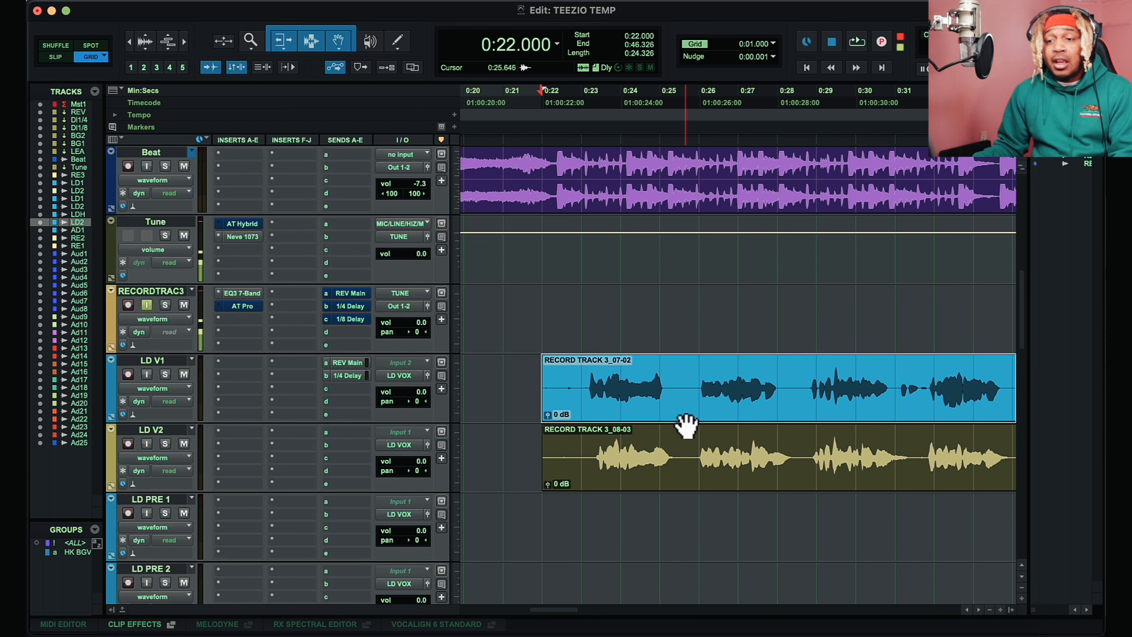
pyautogui.rightClick(734, 399)
pyautogui.moveTo(757, 403)
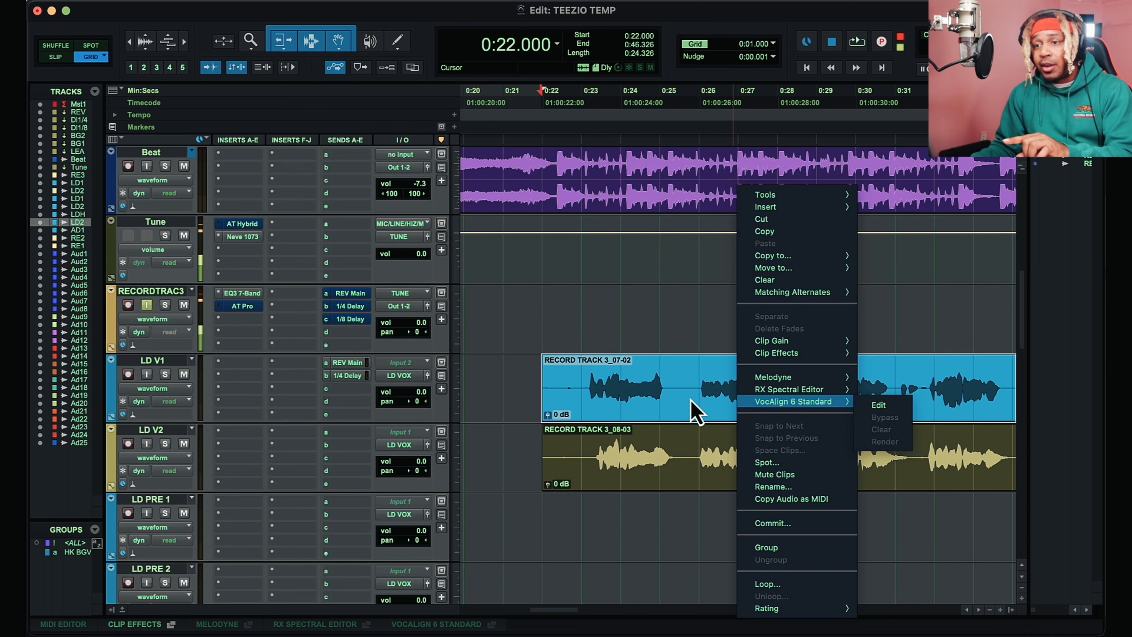
pyautogui.click(879, 405)
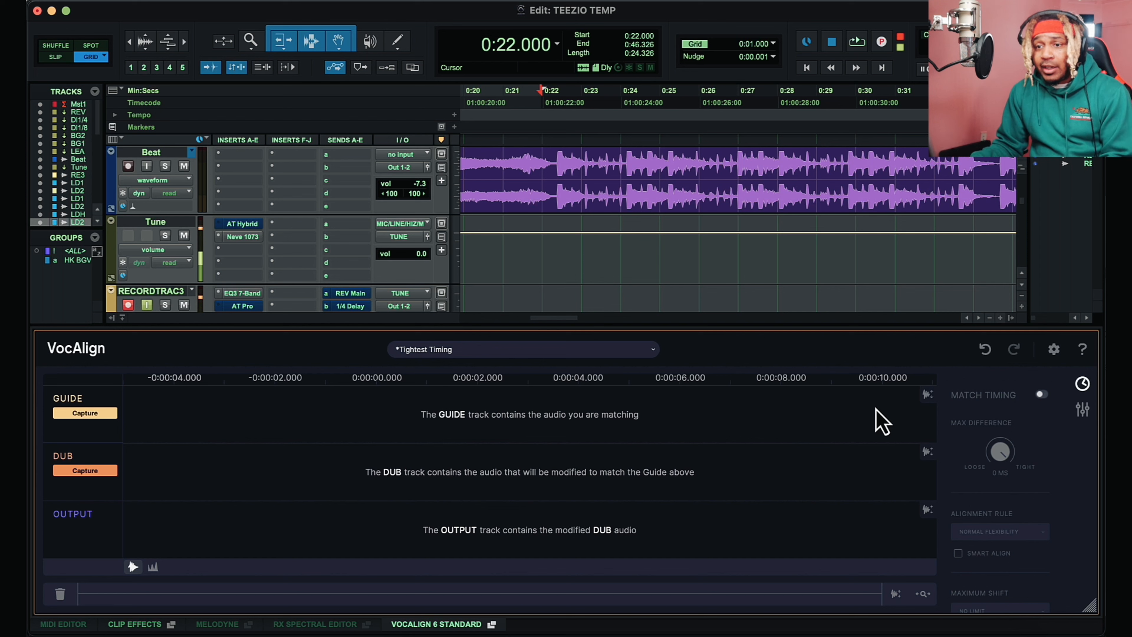
# - Apply the Tightest Timing preset in VocAlign and look over the other available presets
pyautogui.click(641, 353)
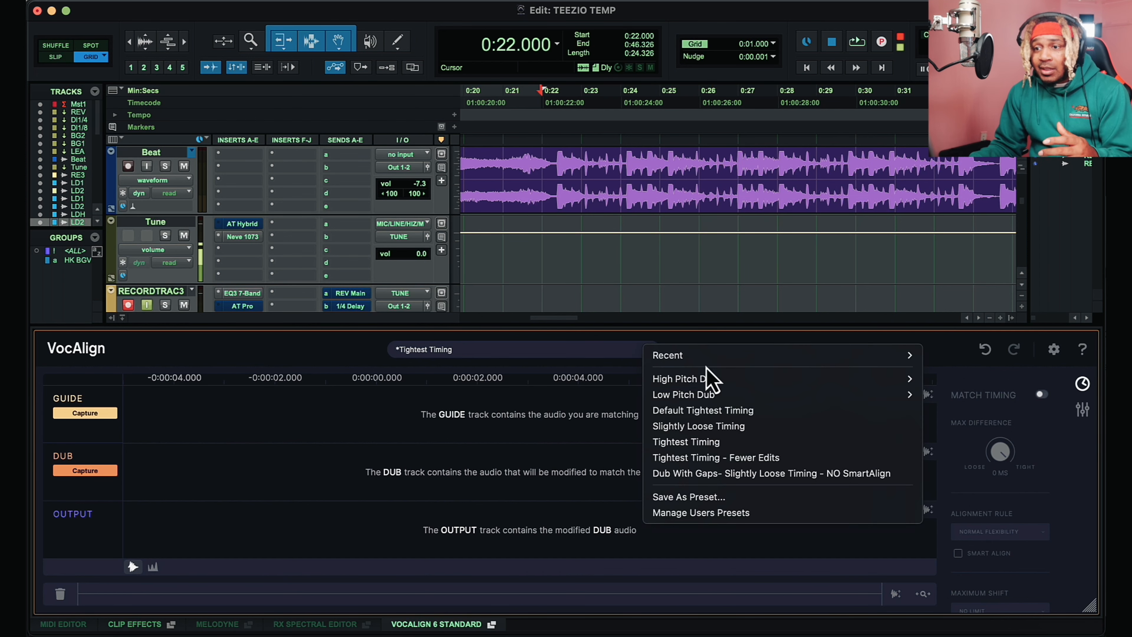
pyautogui.click(726, 438)
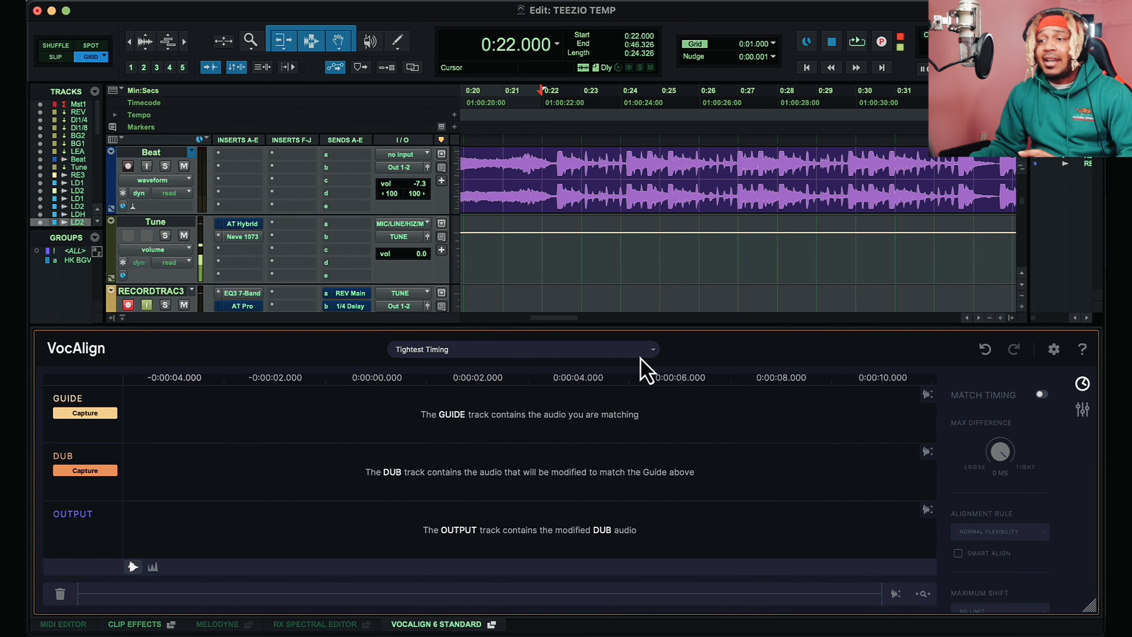
pyautogui.click(552, 355)
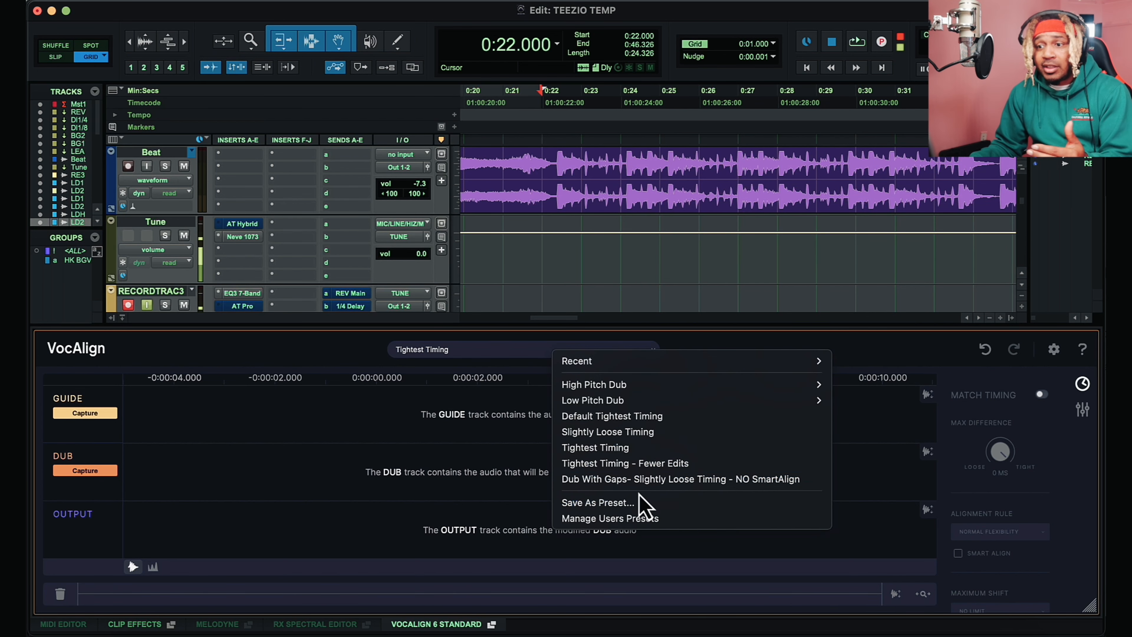
pyautogui.click(294, 367)
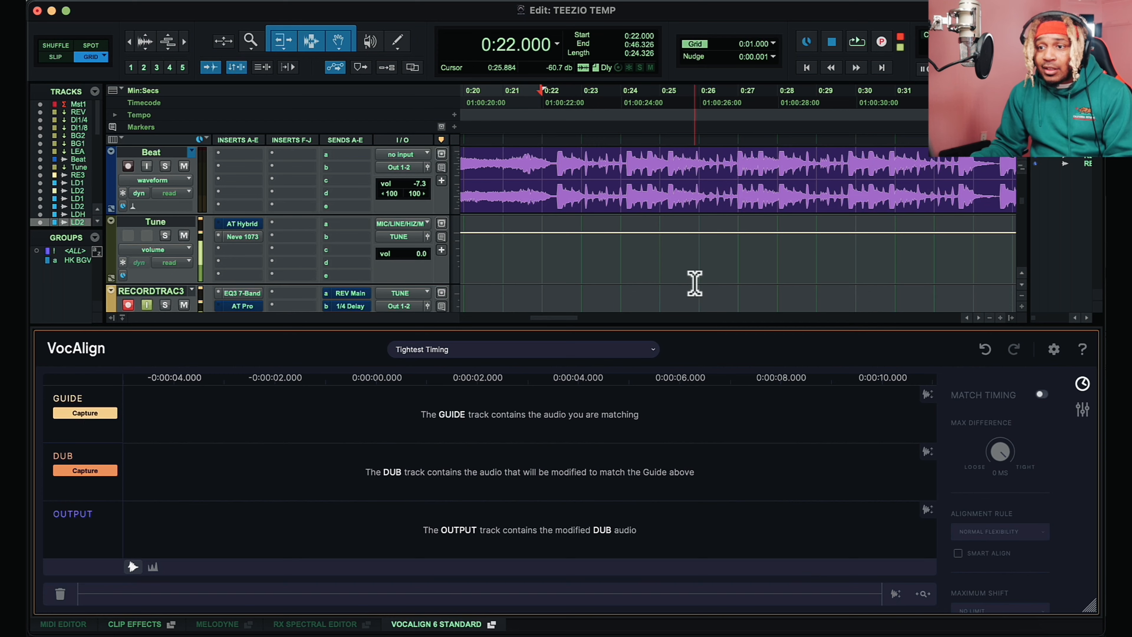
# - Capture the lead vocal clip on LD V1 as the VocAlign guide
pyautogui.scroll(-5, 695, 283)
pyautogui.scroll(2, 694, 278)
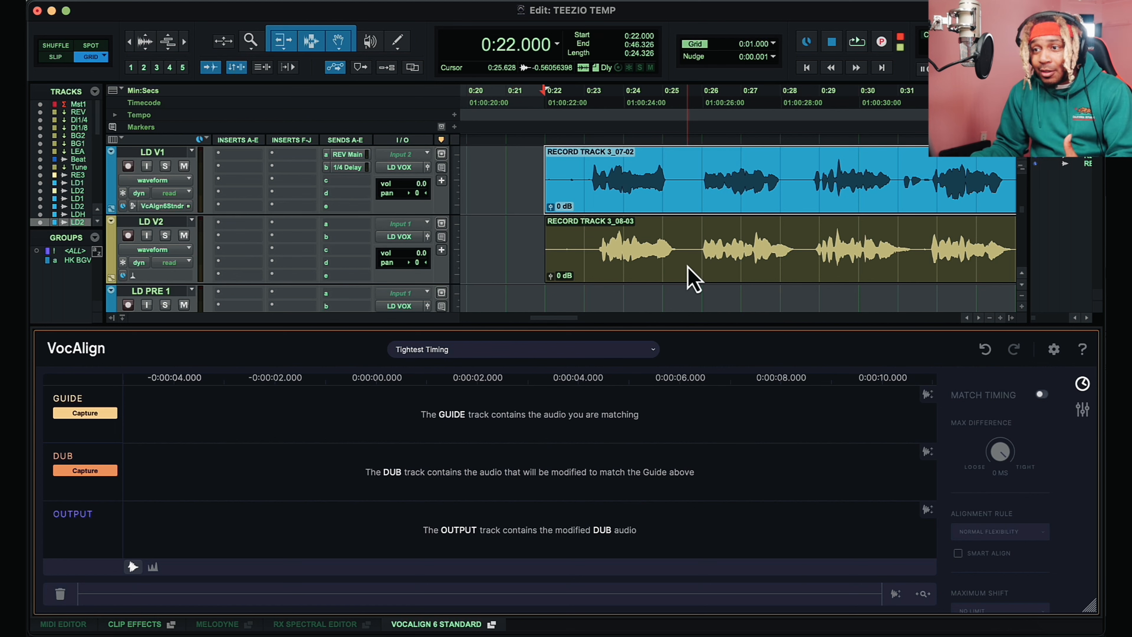
pyautogui.click(640, 204)
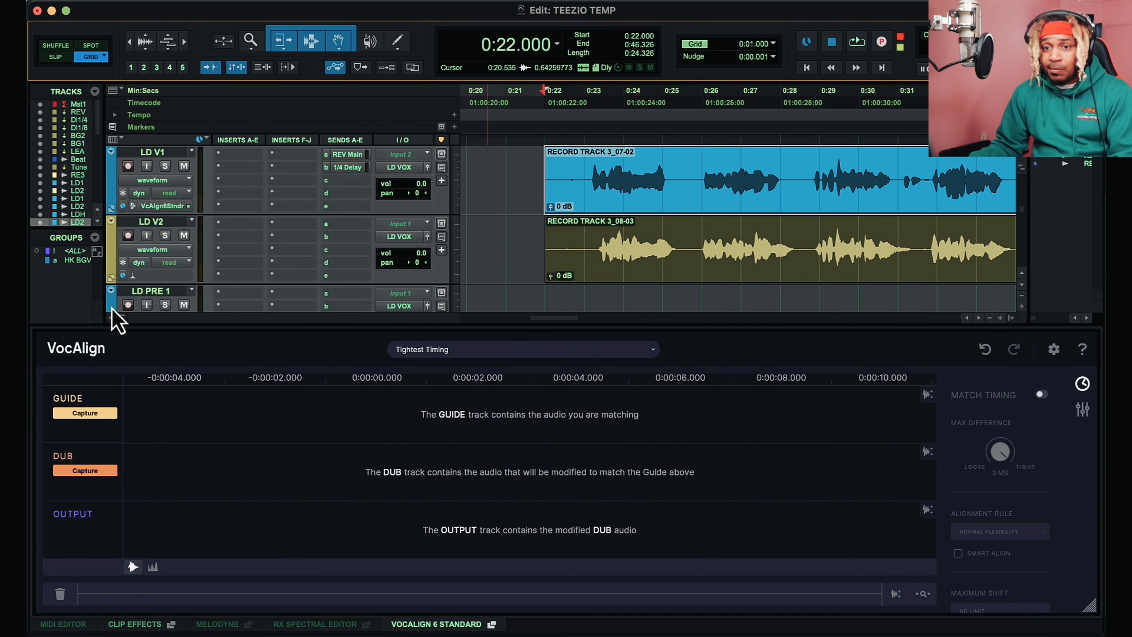
pyautogui.click(85, 413)
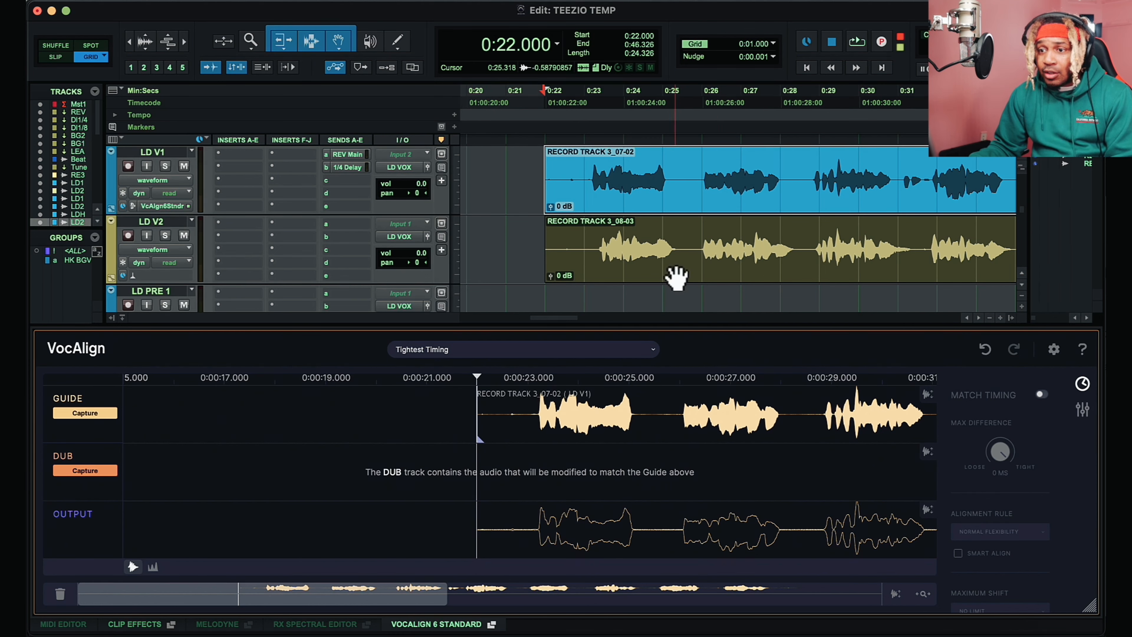
# - Open the RECORD TRACK 3_08-03 clip on LD V2 in VocAlign 6 Standard and capture it as the dub
pyautogui.click(744, 277)
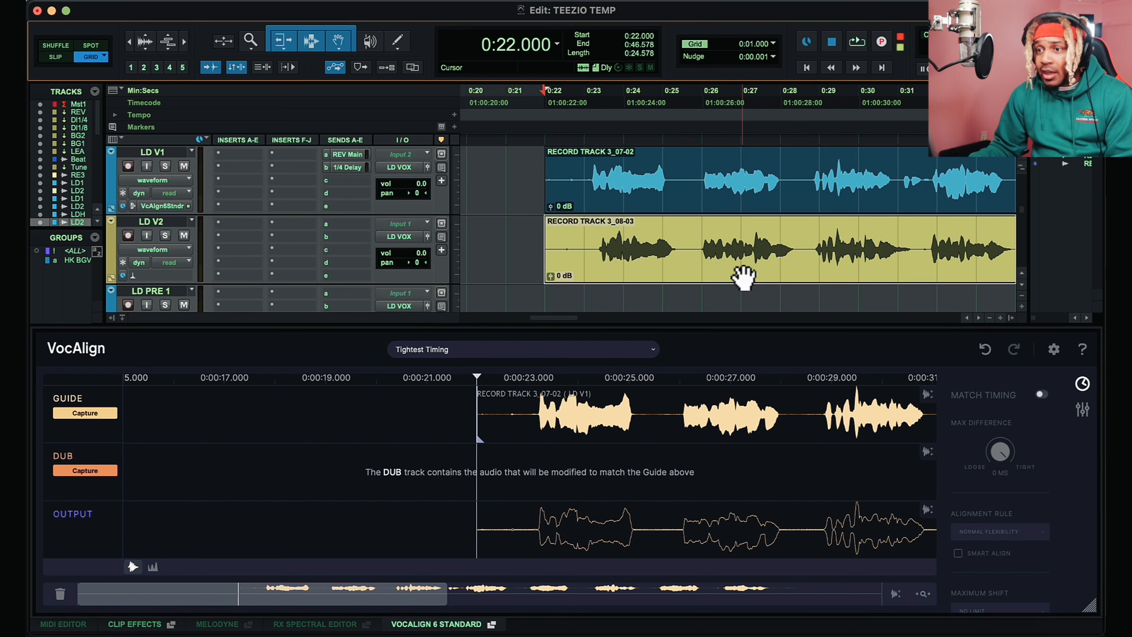
pyautogui.rightClick(737, 265)
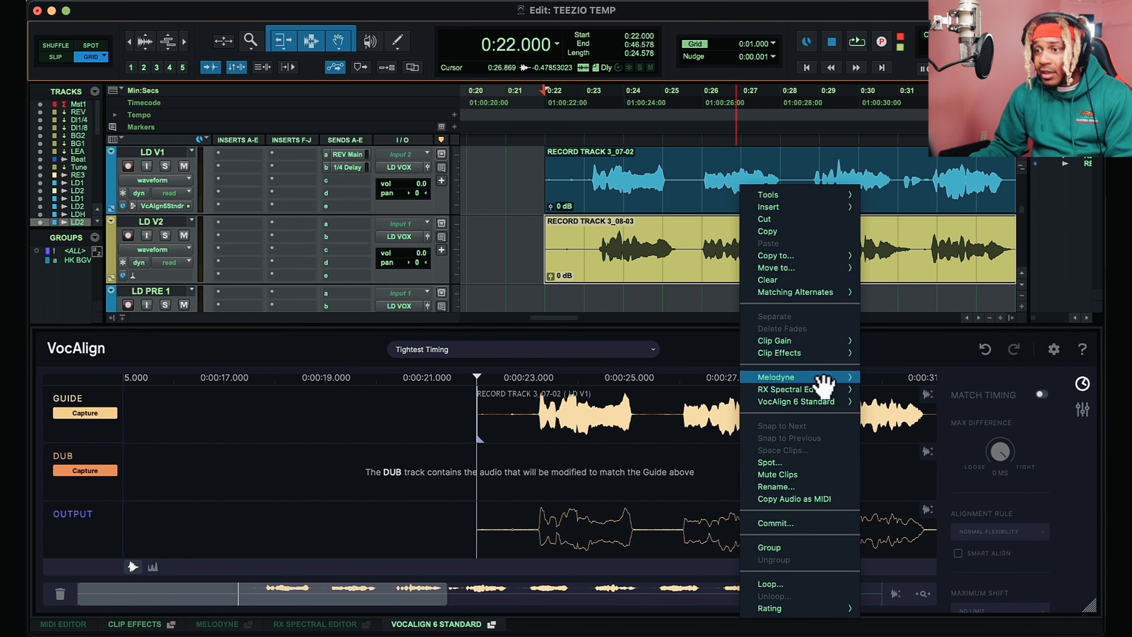
pyautogui.moveTo(825, 402)
pyautogui.click(882, 410)
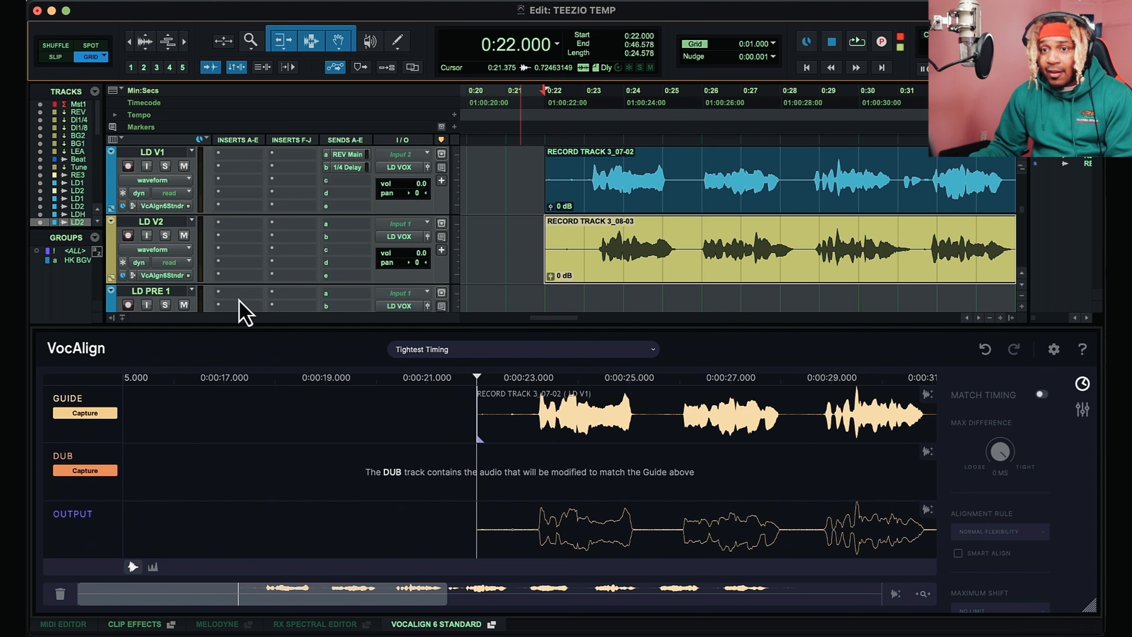
pyautogui.click(85, 472)
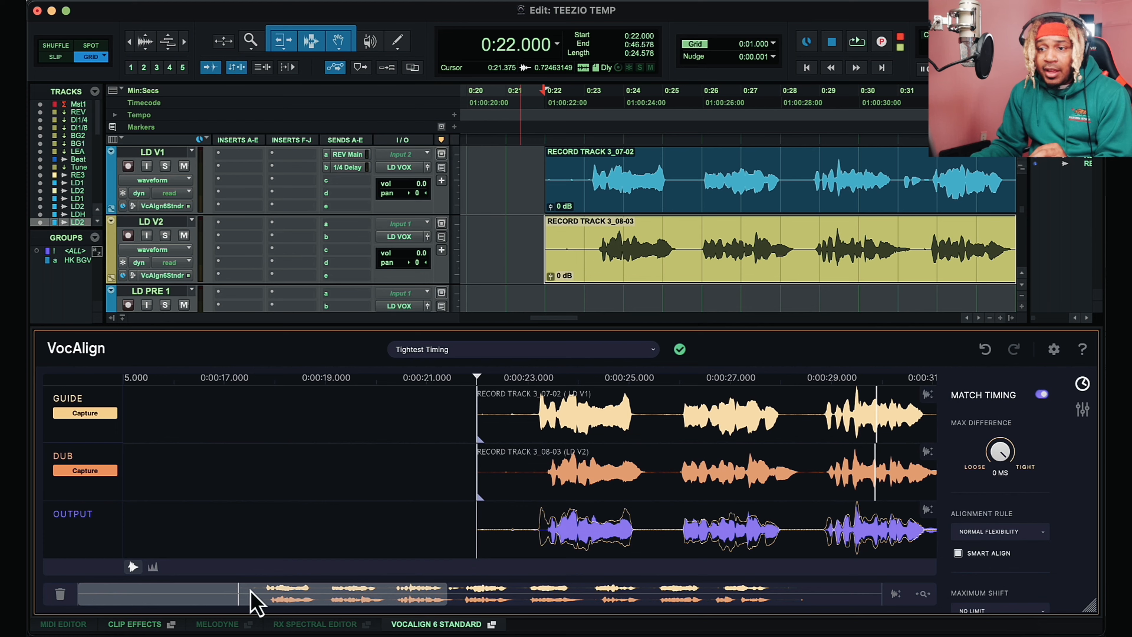
# - Examine the aligned output against the guide and play both vocals from 0:23
pyautogui.moveTo(251, 591); pyautogui.dragTo(313, 595)
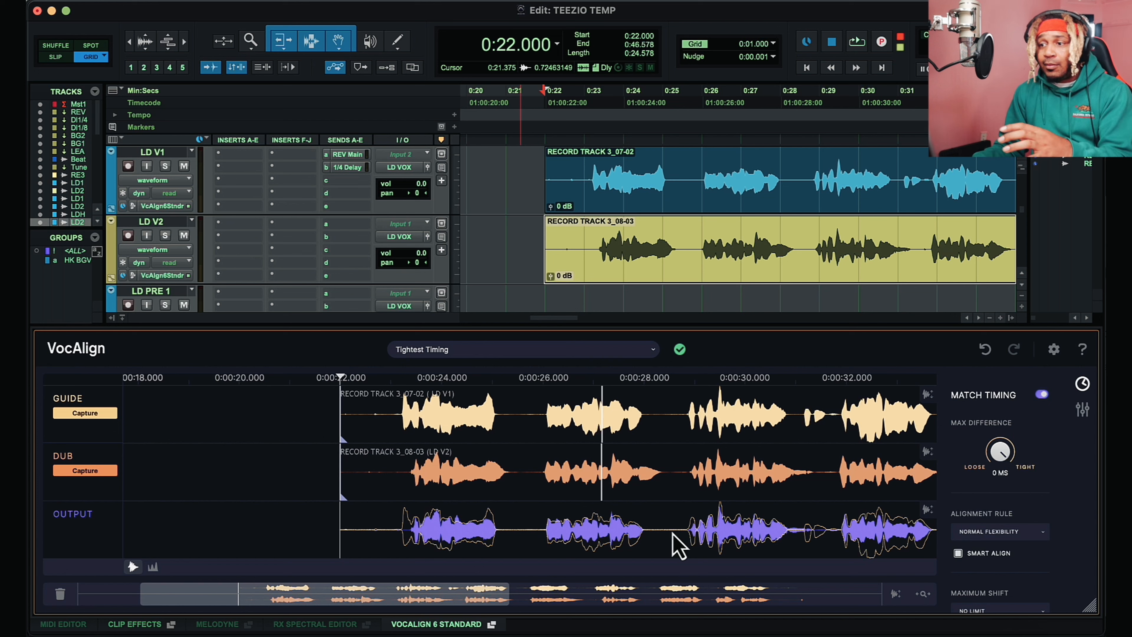
pyautogui.hscroll(2, 728, 312)
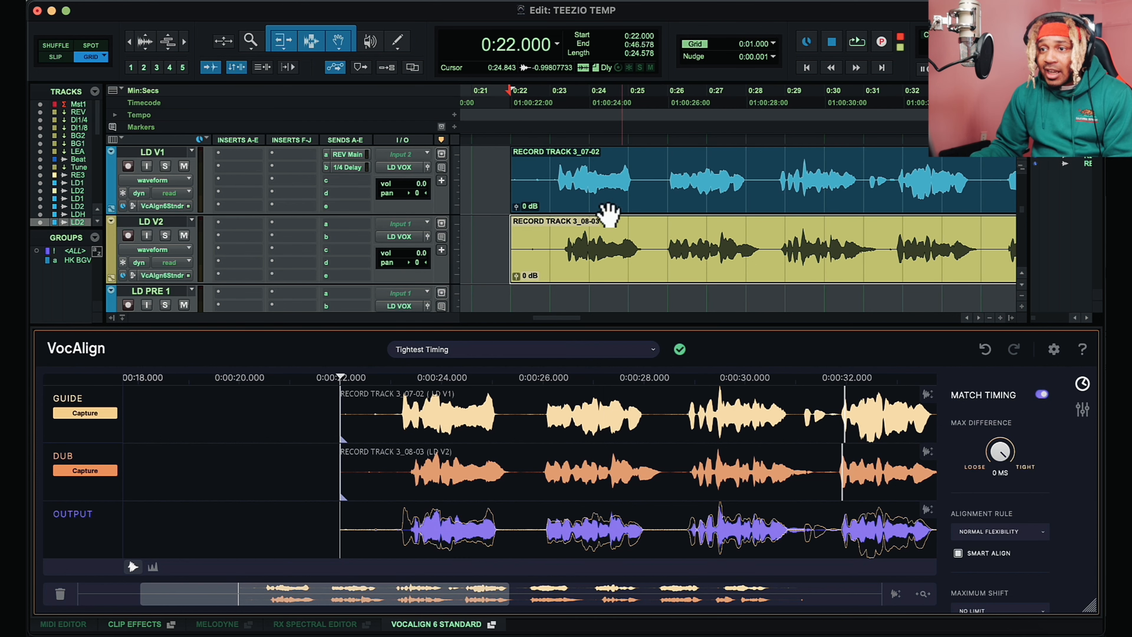
pyautogui.click(555, 178)
pyautogui.press('space')
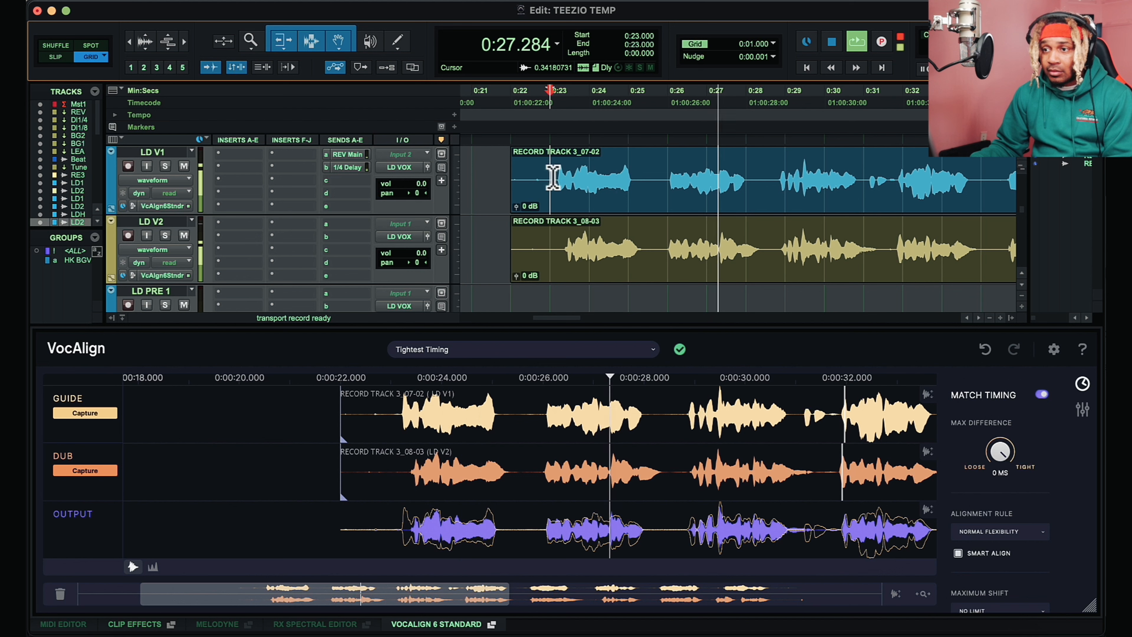
pyautogui.press('space')
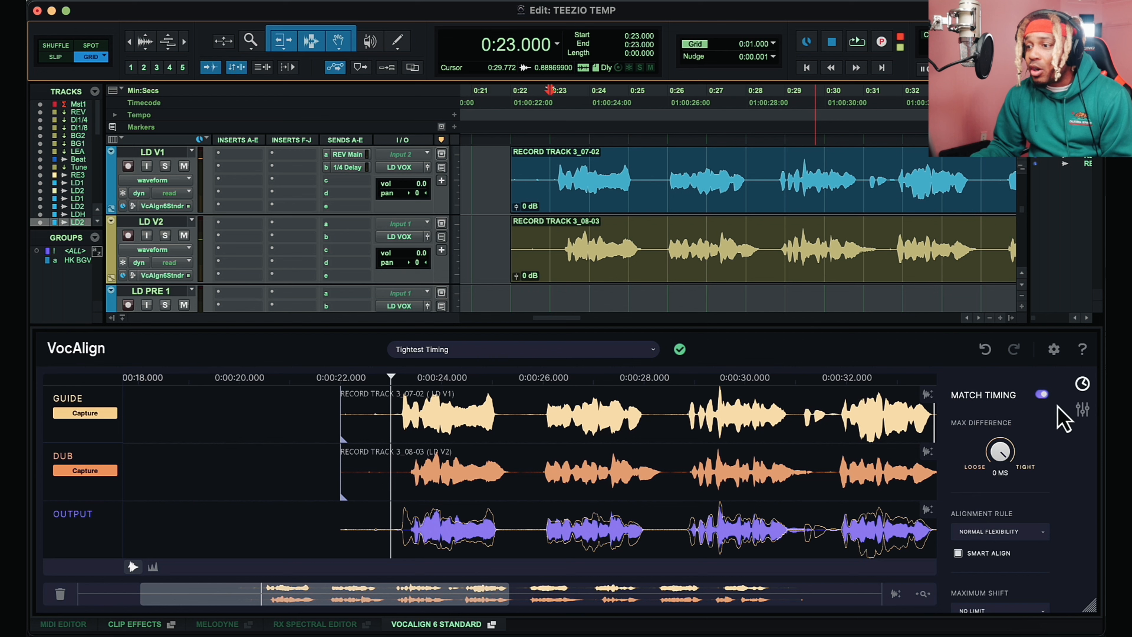
# - Switch Match Timing off, play the unaligned vocals from 0:23 for comparison, and switch Match Timing back on
pyautogui.click(1037, 397)
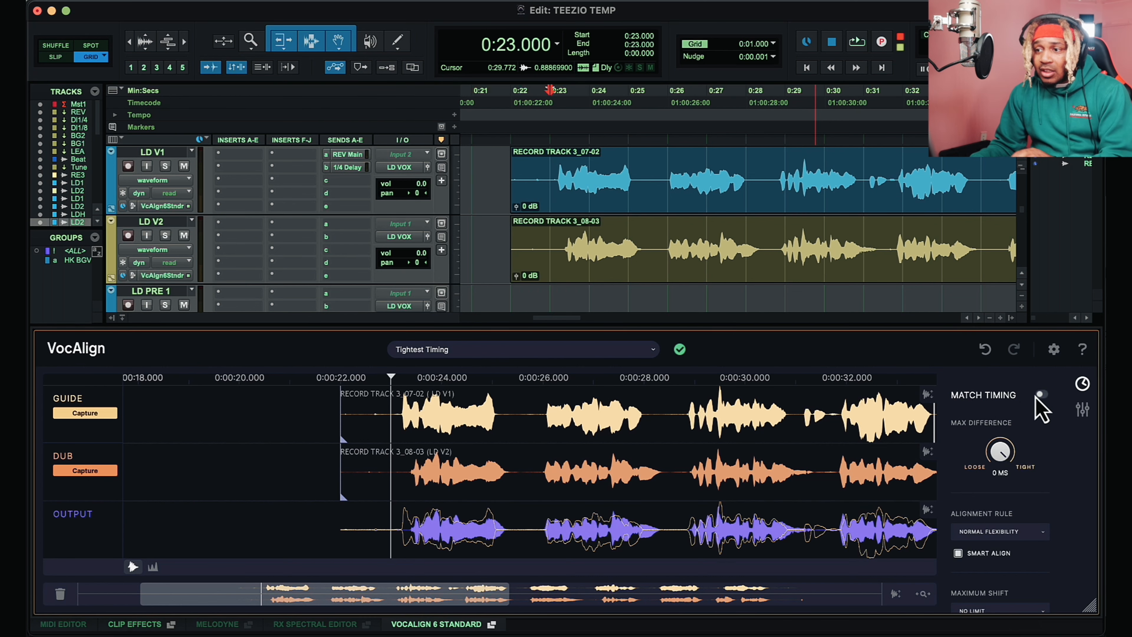
pyautogui.press('space')
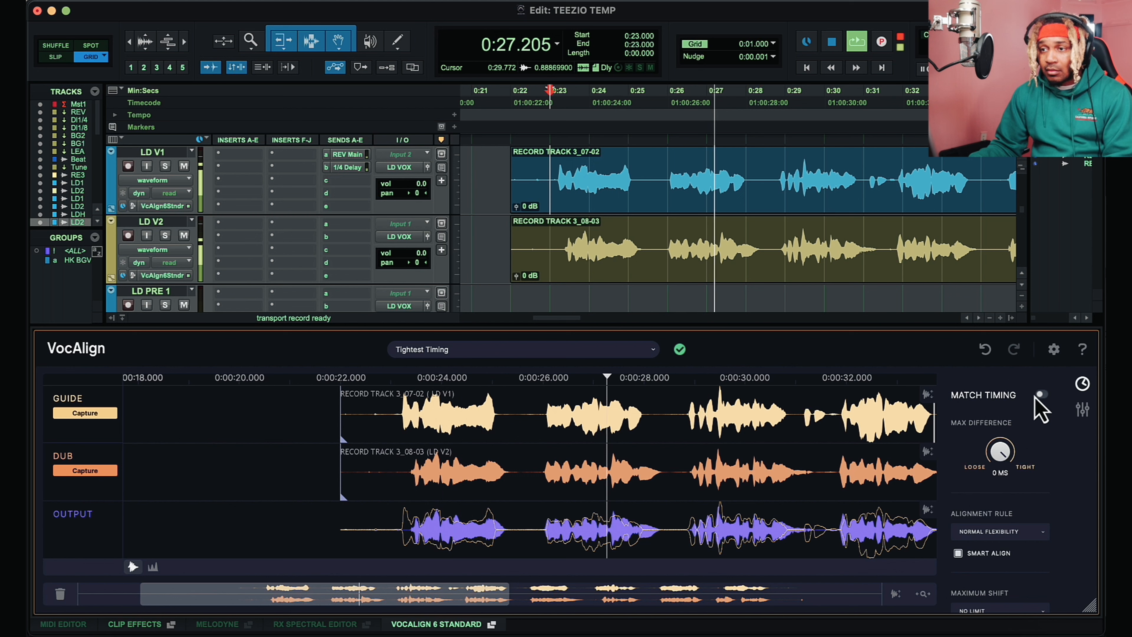
pyautogui.press('space')
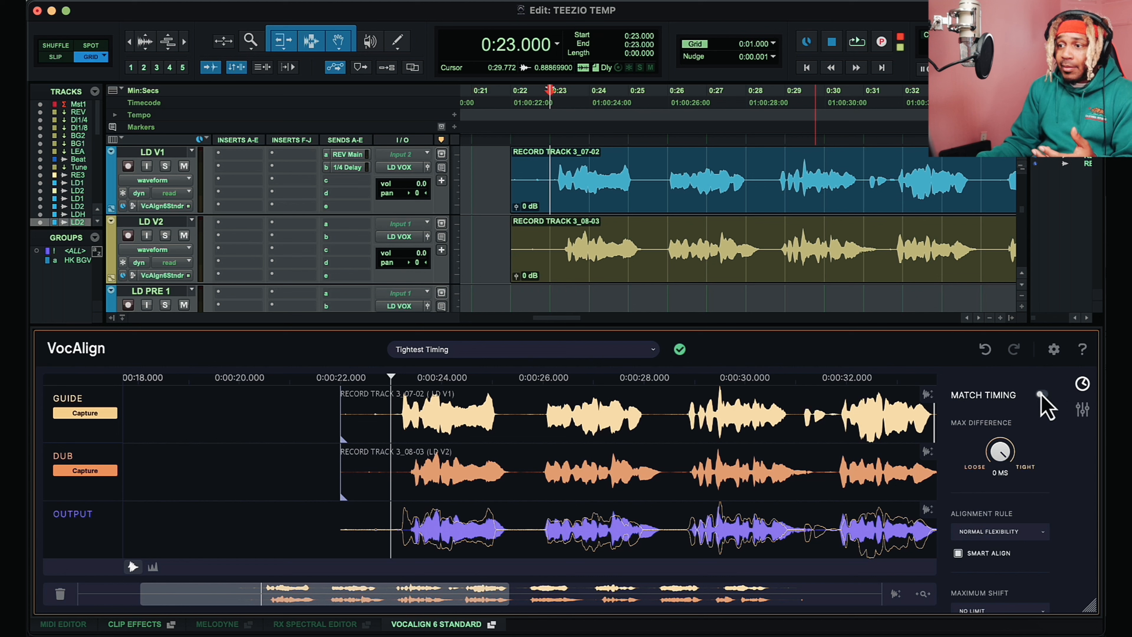
pyautogui.click(1041, 394)
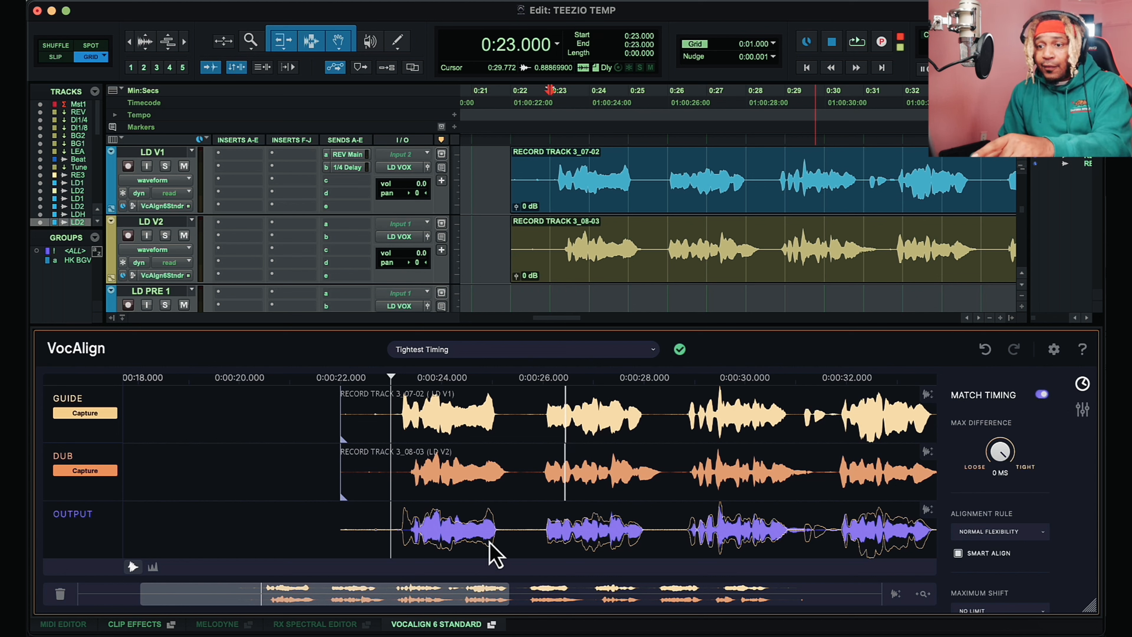
# - Compare both vocals in playback from 0:23 with Match Timing switched off and with it switched back on
pyautogui.click(1043, 395)
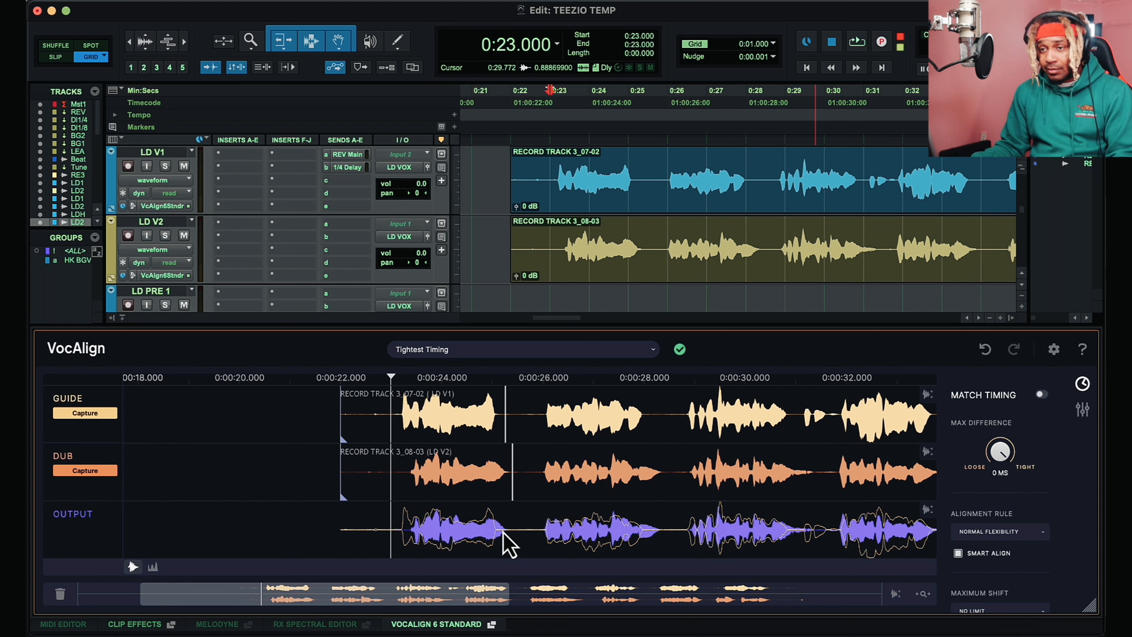
pyautogui.press('space')
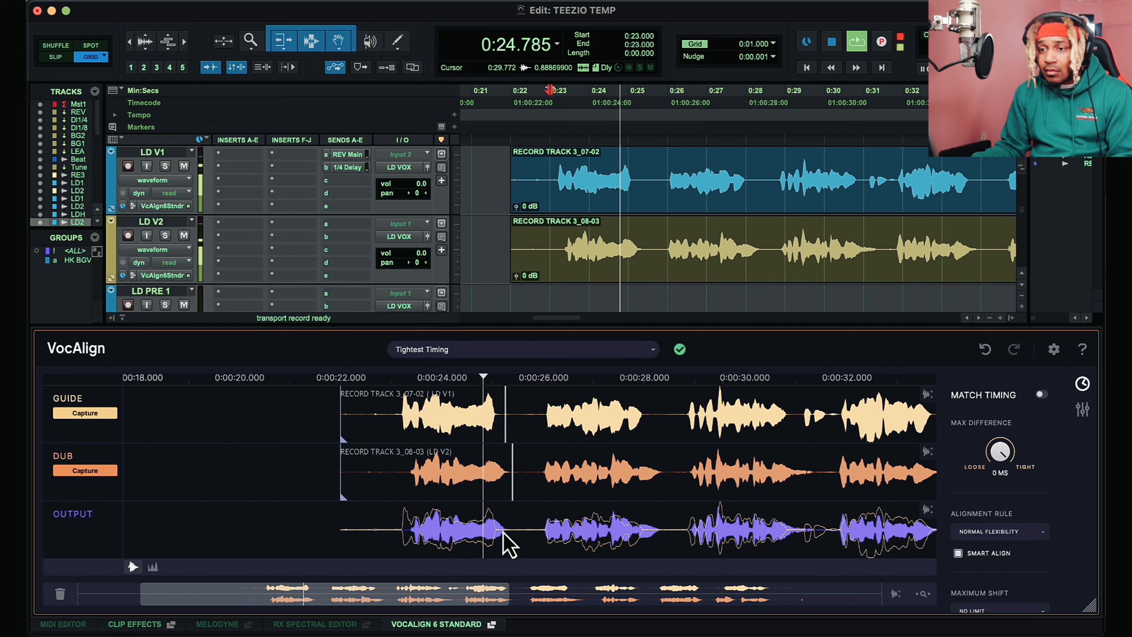
pyautogui.press('space')
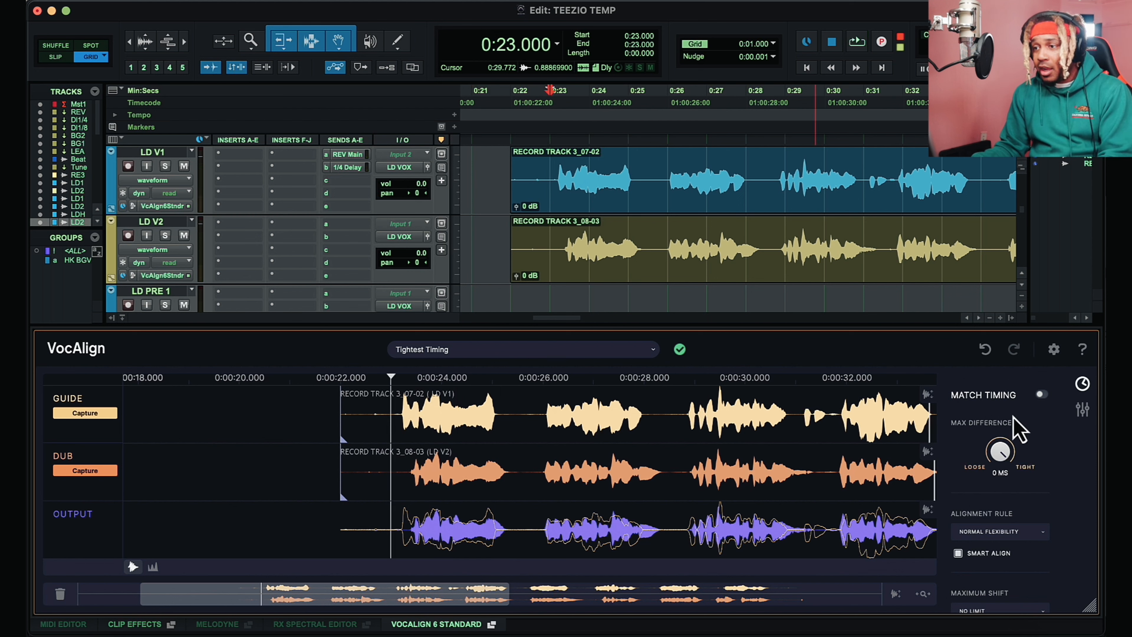
pyautogui.click(1041, 394)
pyautogui.press('space')
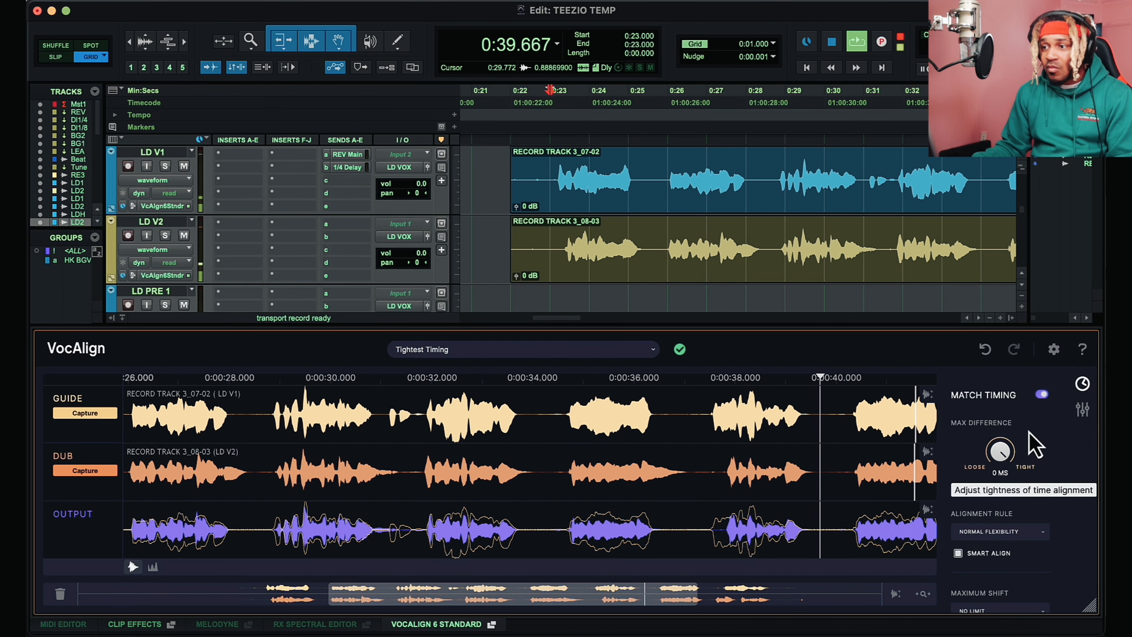
pyautogui.press('space')
# - Switch Match Timing off and play the unaligned vocals from 0:34
pyautogui.click(1043, 395)
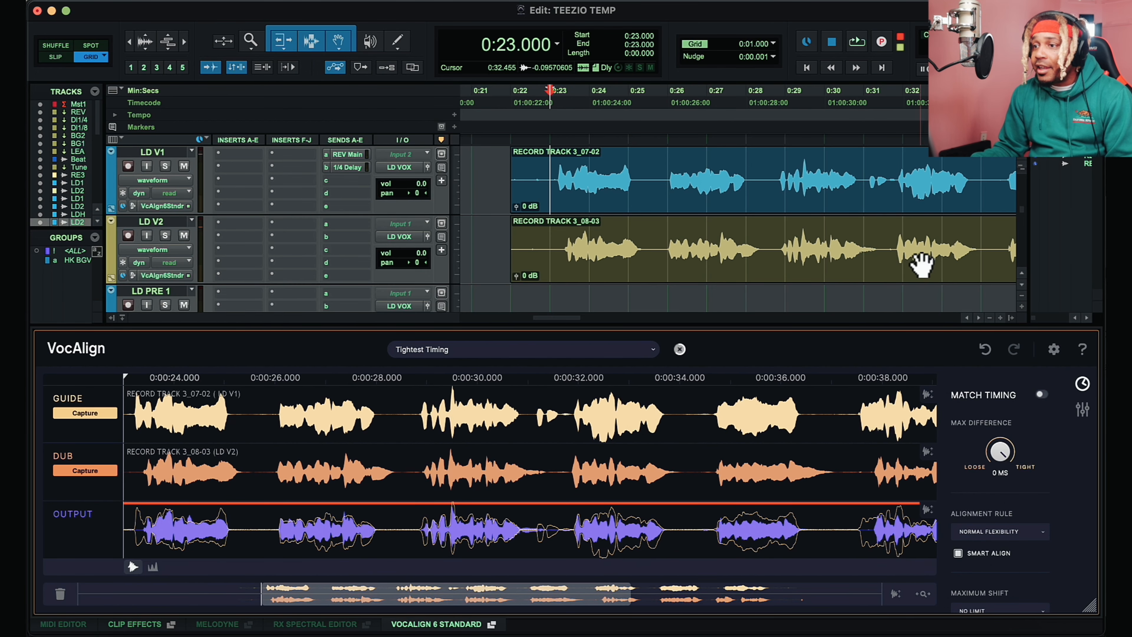
pyautogui.hscroll(10, 913, 274)
pyautogui.hscroll(-5, 913, 273)
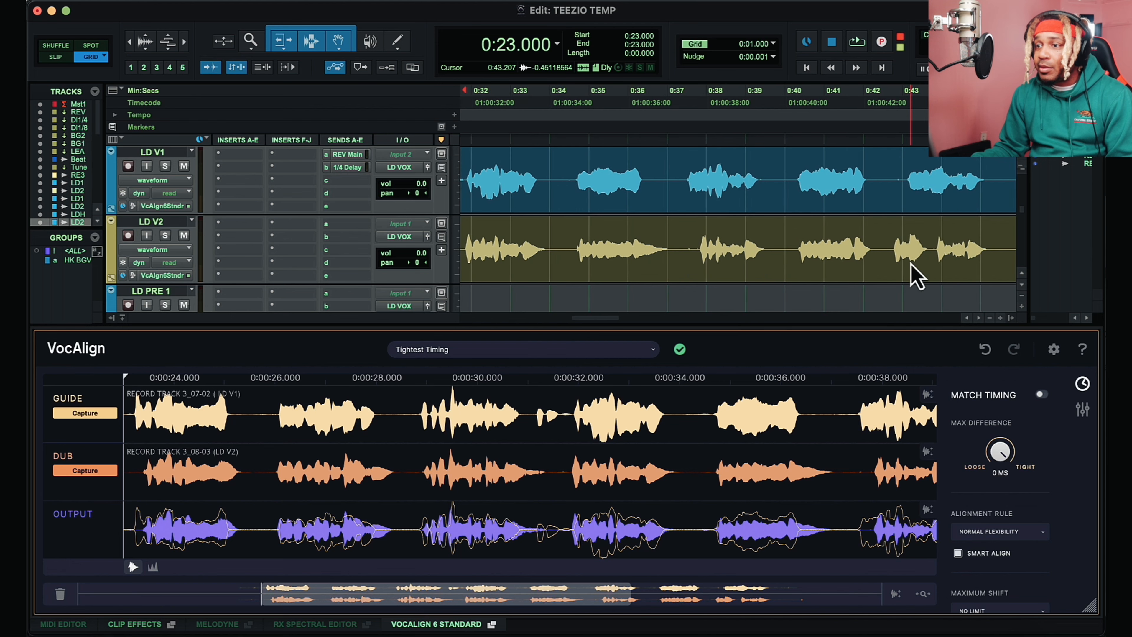
pyautogui.click(532, 179)
pyautogui.press('space')
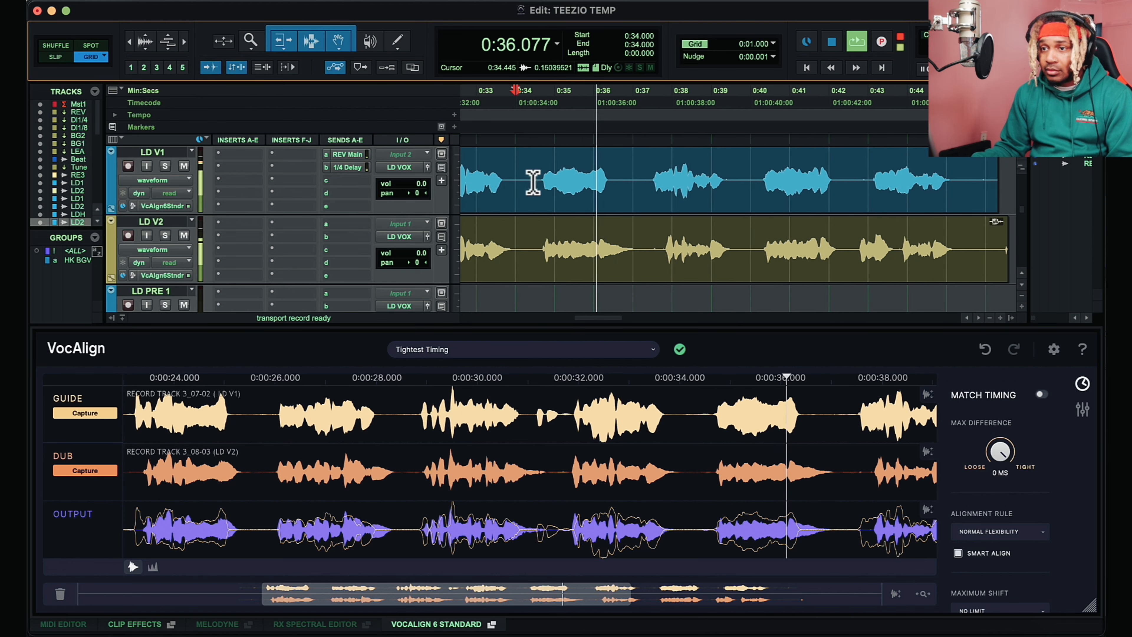
pyautogui.press('space')
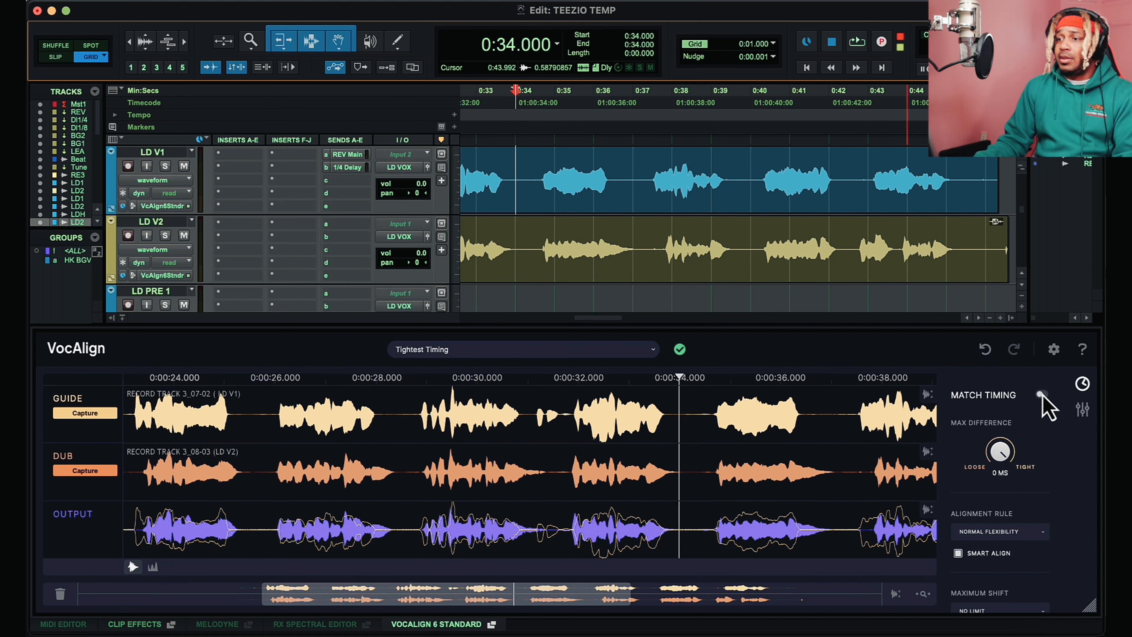
# - Switch Match Timing back on and play the aligned vocals from 0:34
pyautogui.click(1042, 396)
pyautogui.press('space')
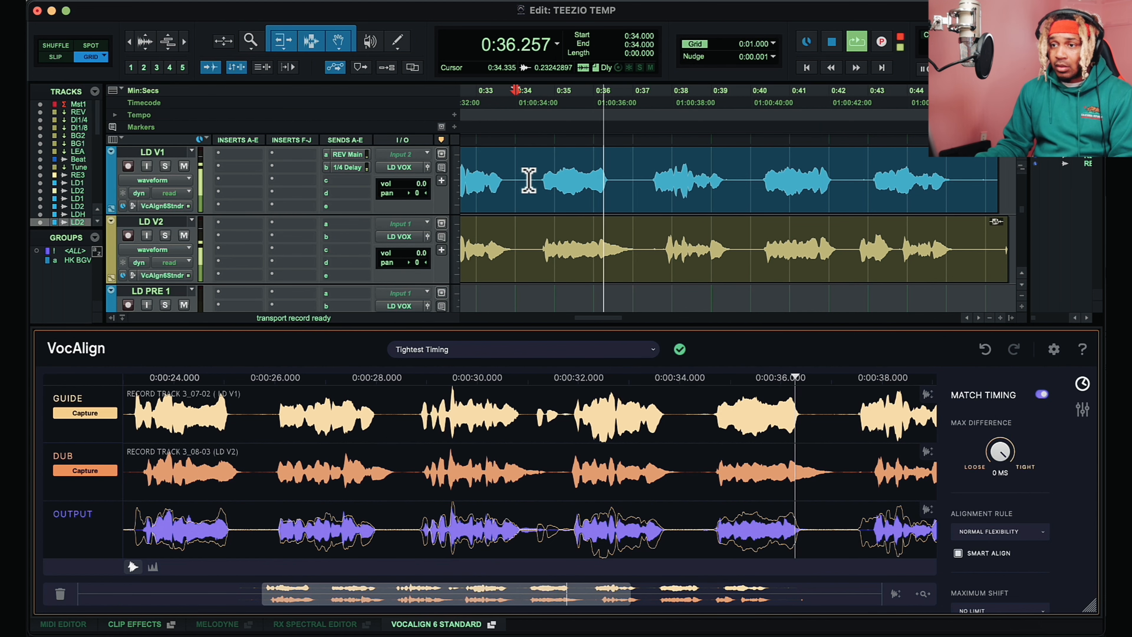
pyautogui.press('space')
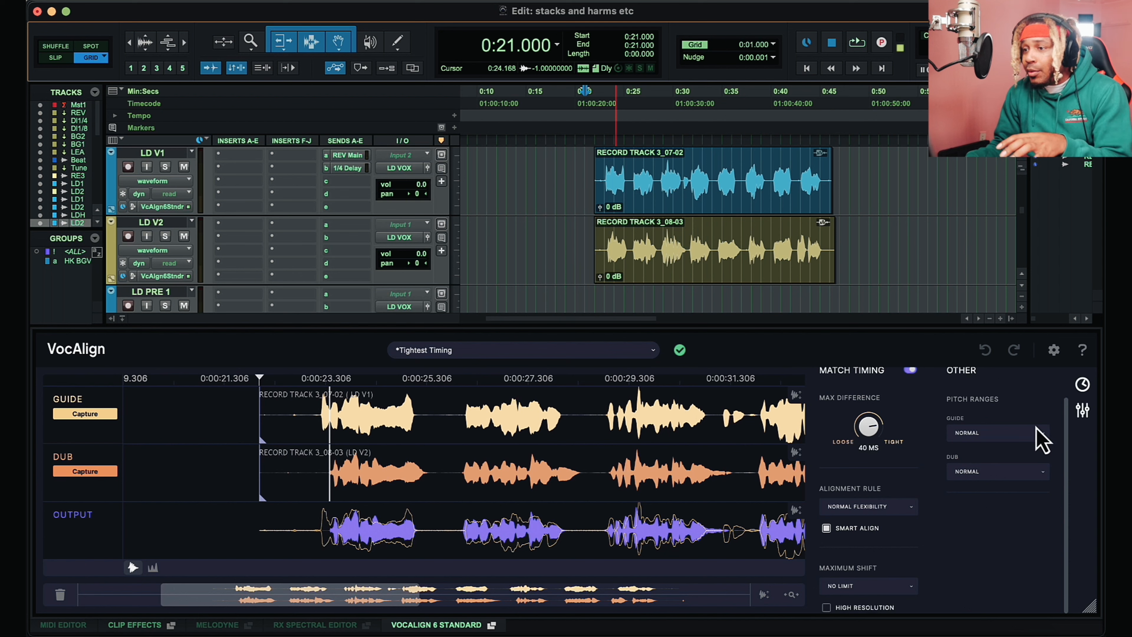
# - Examine VocAlign's advanced settings and the pitch range options for the guide and the dub, leaving both at Normal
pyautogui.click(1087, 415)
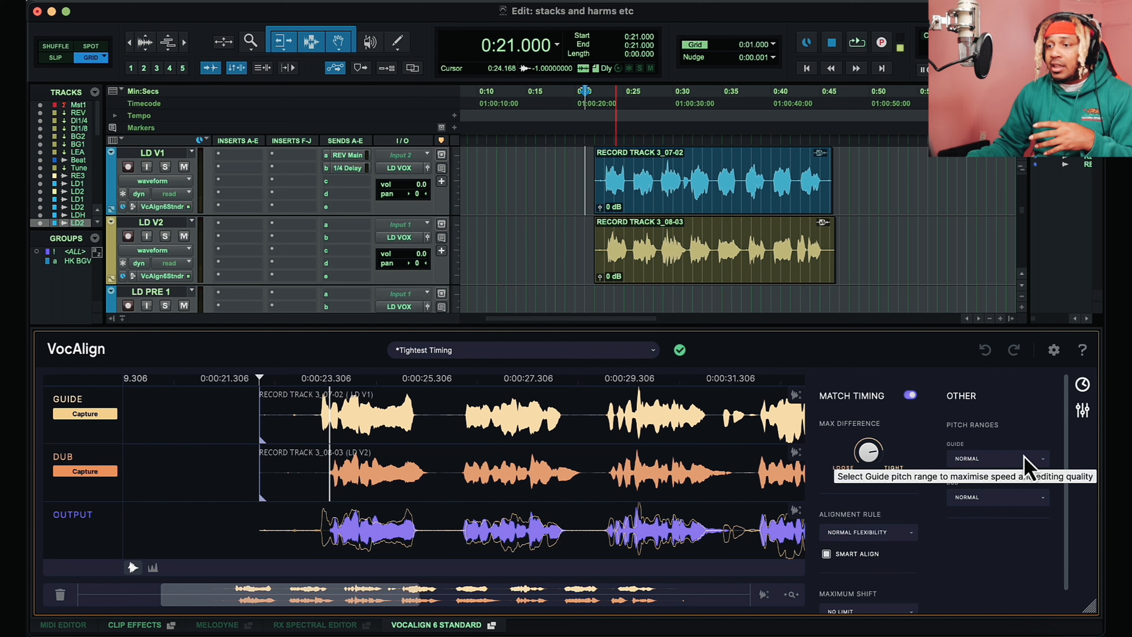
pyautogui.click(1024, 458)
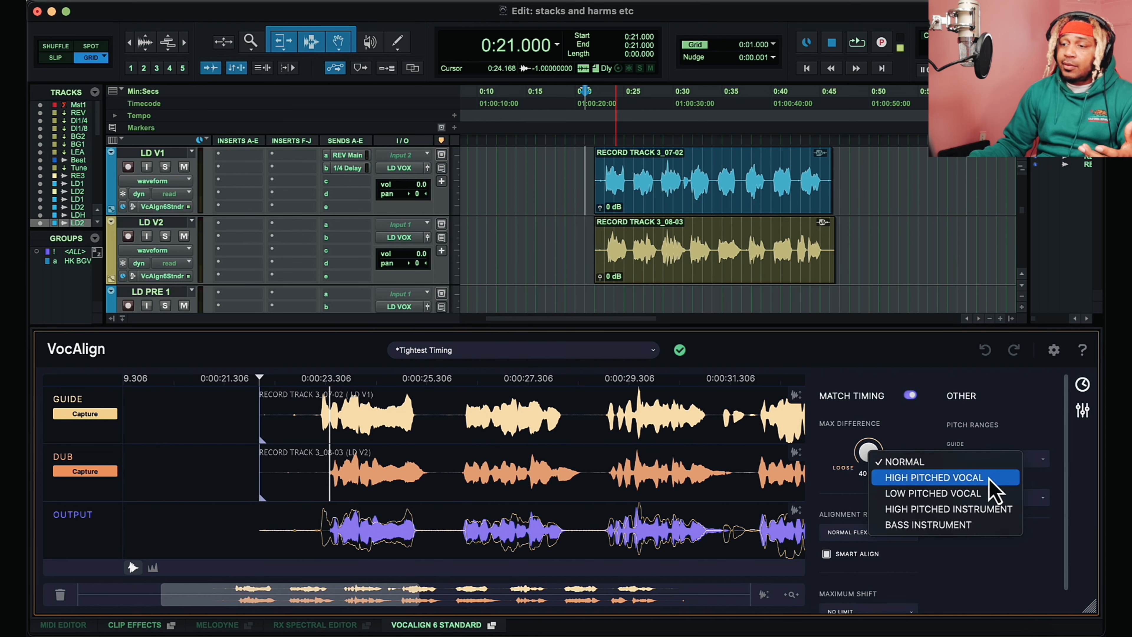
pyautogui.click(1018, 427)
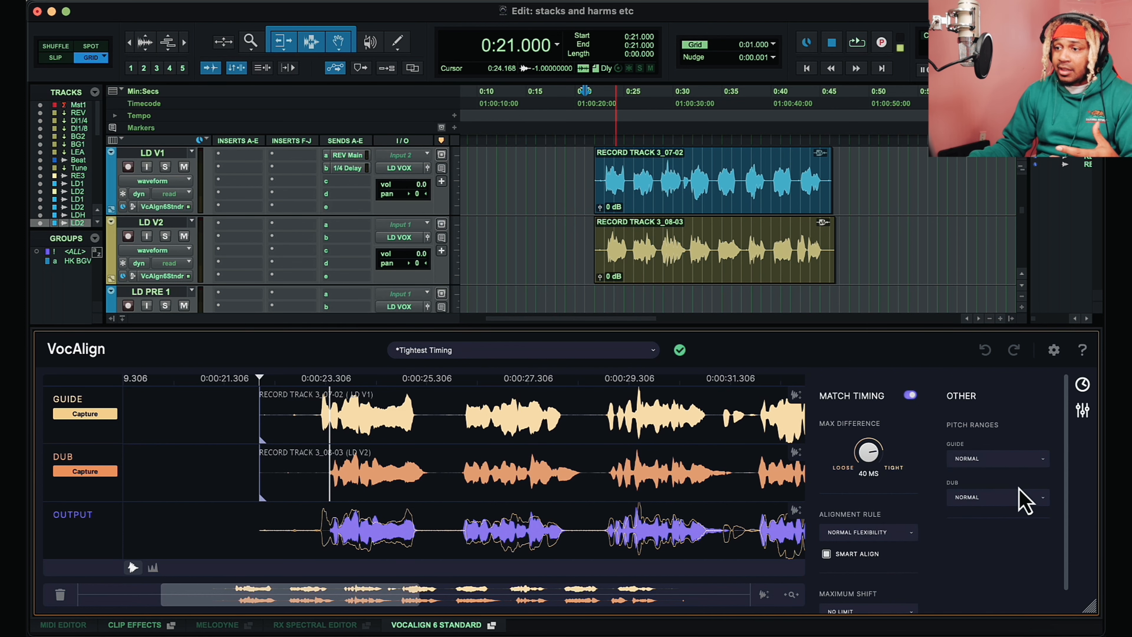
pyautogui.click(1022, 496)
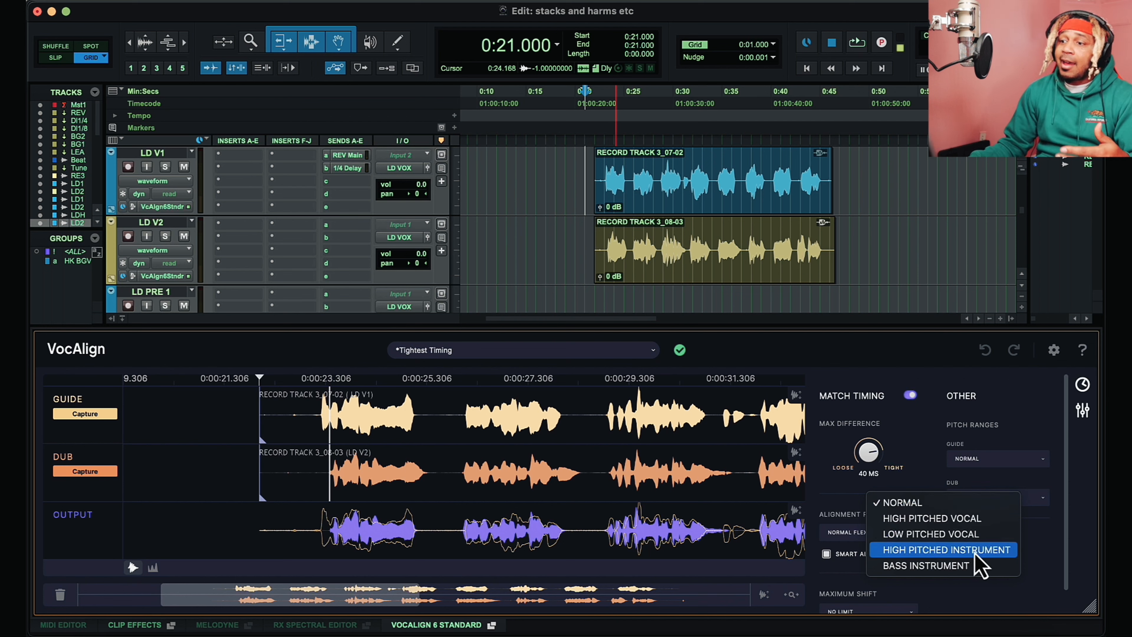
pyautogui.click(986, 401)
# - Toggle Match Timing off and on and loosen Max Difference to 44 ms
pyautogui.click(910, 396)
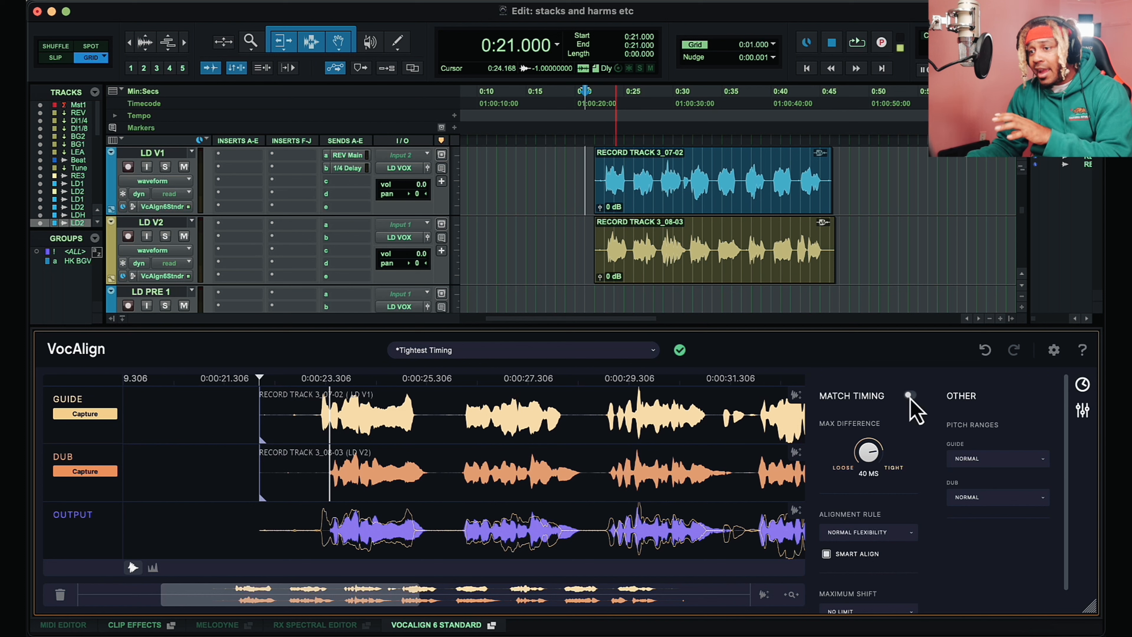
pyautogui.click(910, 396)
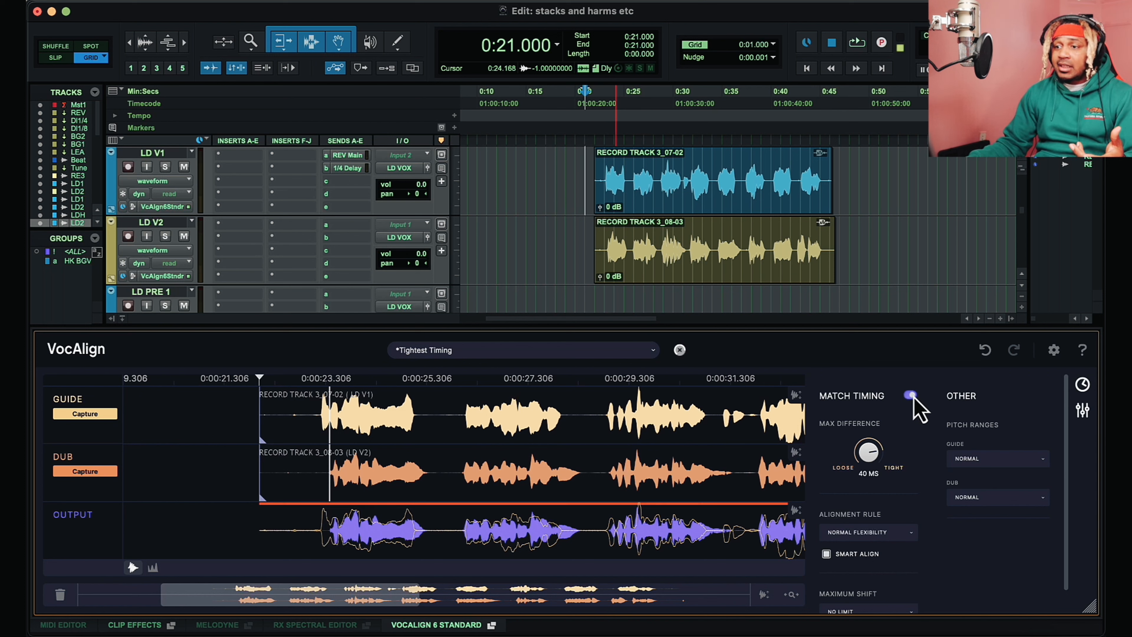
pyautogui.moveTo(870, 463); pyautogui.dragTo(871, 458)
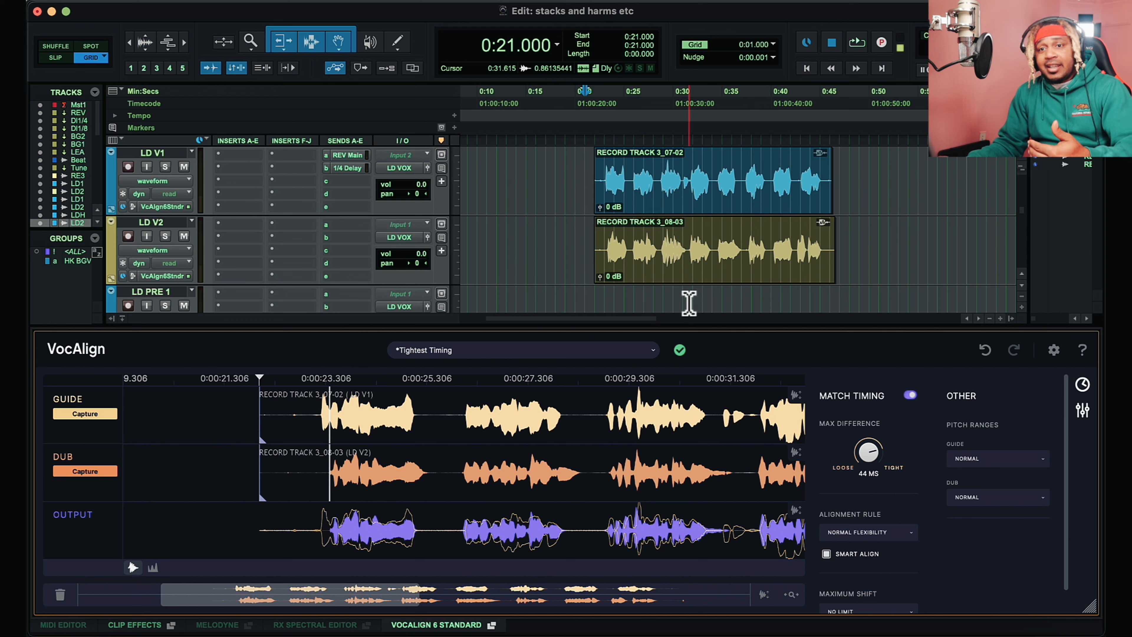
# - Insert Doubler4 (mono/stereo) below Vocal Bender on LD V2 and close its plug-in window
pyautogui.click(692, 281)
pyautogui.scroll(-1, 713, 279)
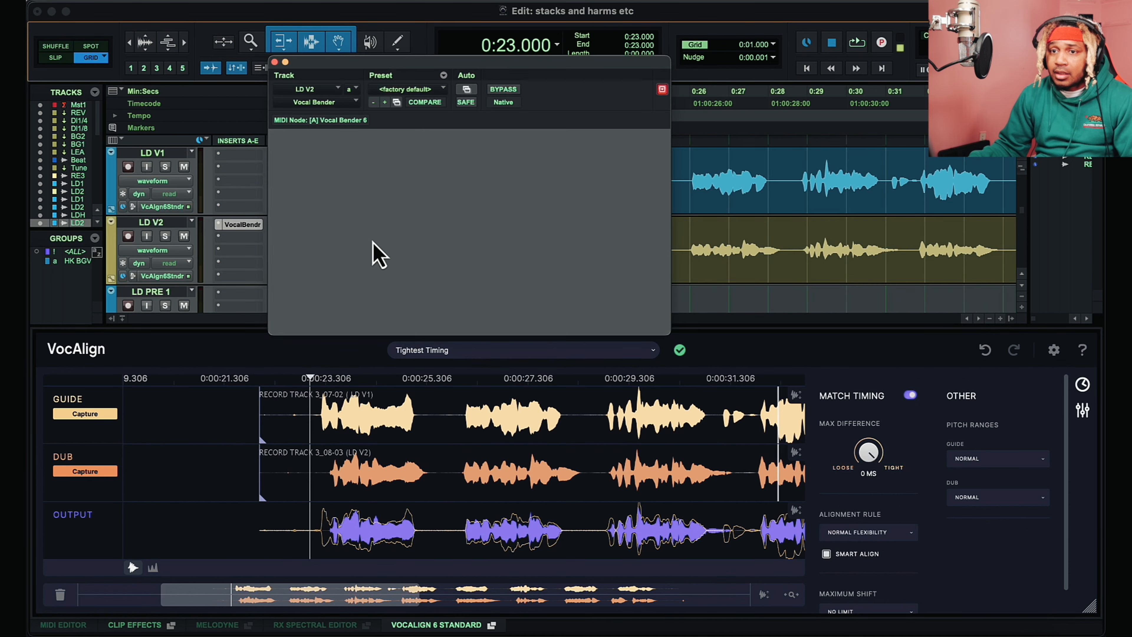
pyautogui.click(245, 243)
pyautogui.click(273, 216)
pyautogui.write('doub')
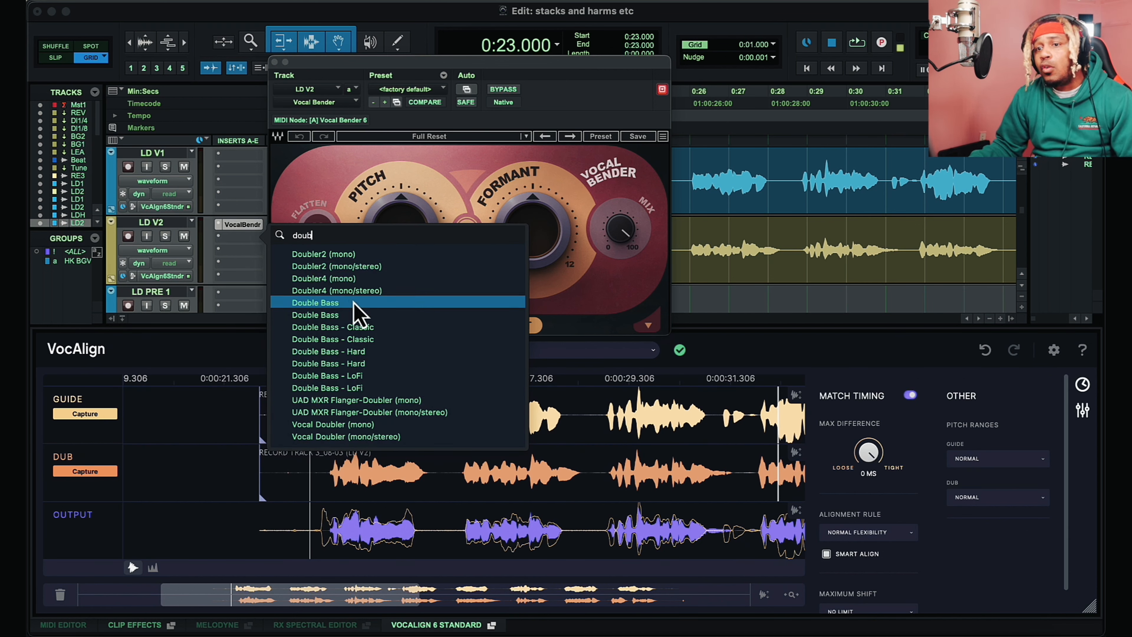
pyautogui.click(339, 291)
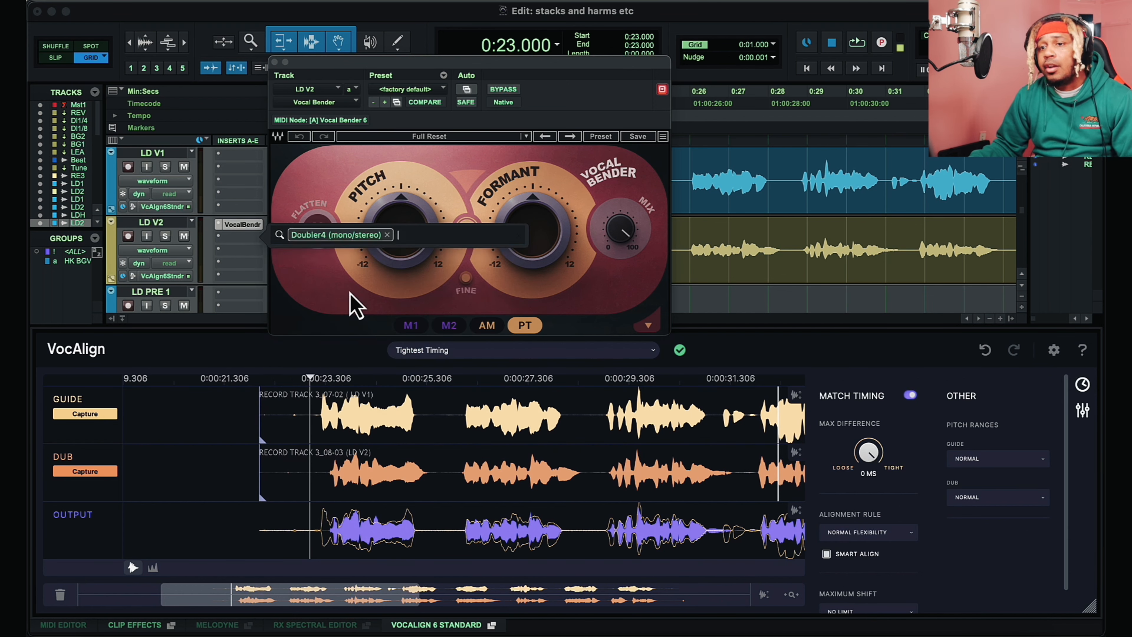
pyautogui.moveTo(362, 72); pyautogui.dragTo(360, 246)
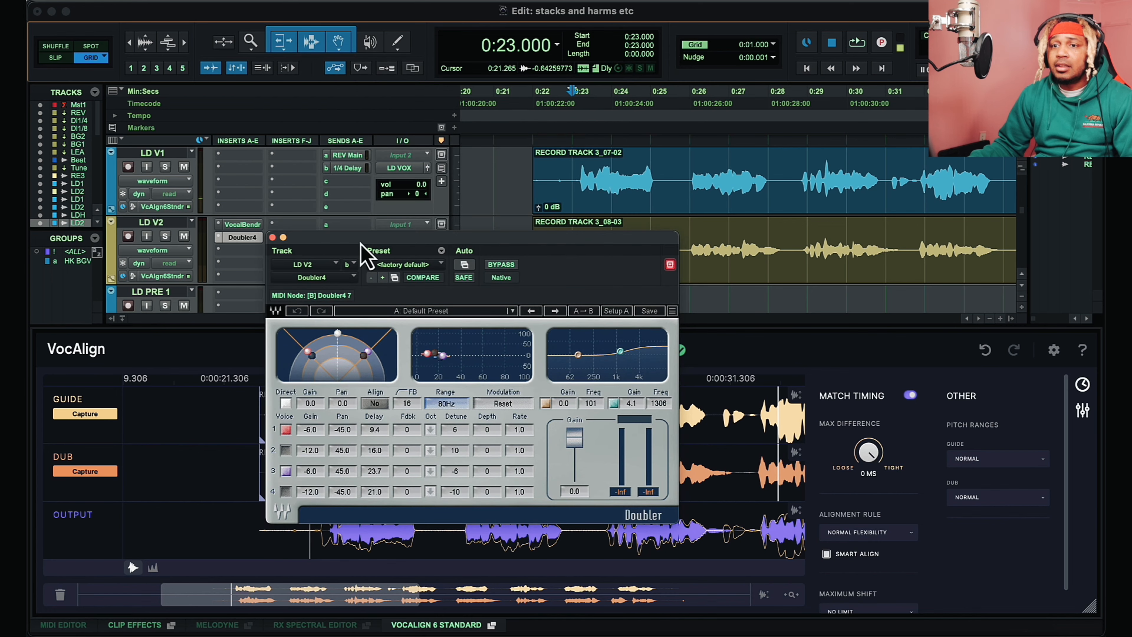
pyautogui.click(272, 237)
# - Replace the Doubler4 insert on LD V2 with MicroShift (mono/stereo) and close its plug-in window
pyautogui.click(218, 243)
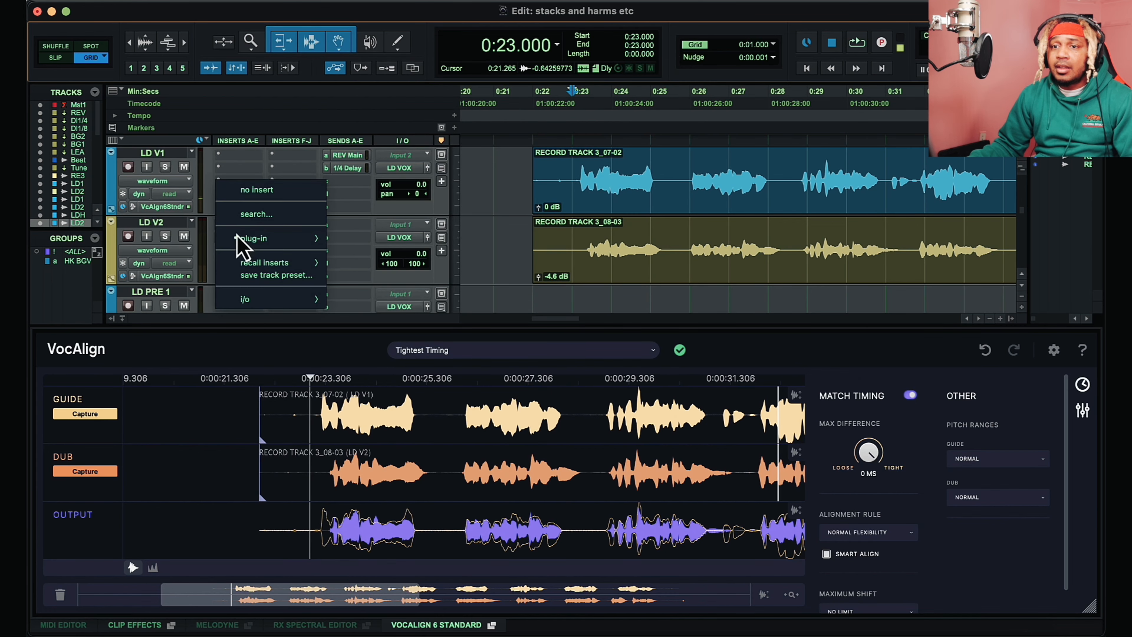
pyautogui.click(243, 214)
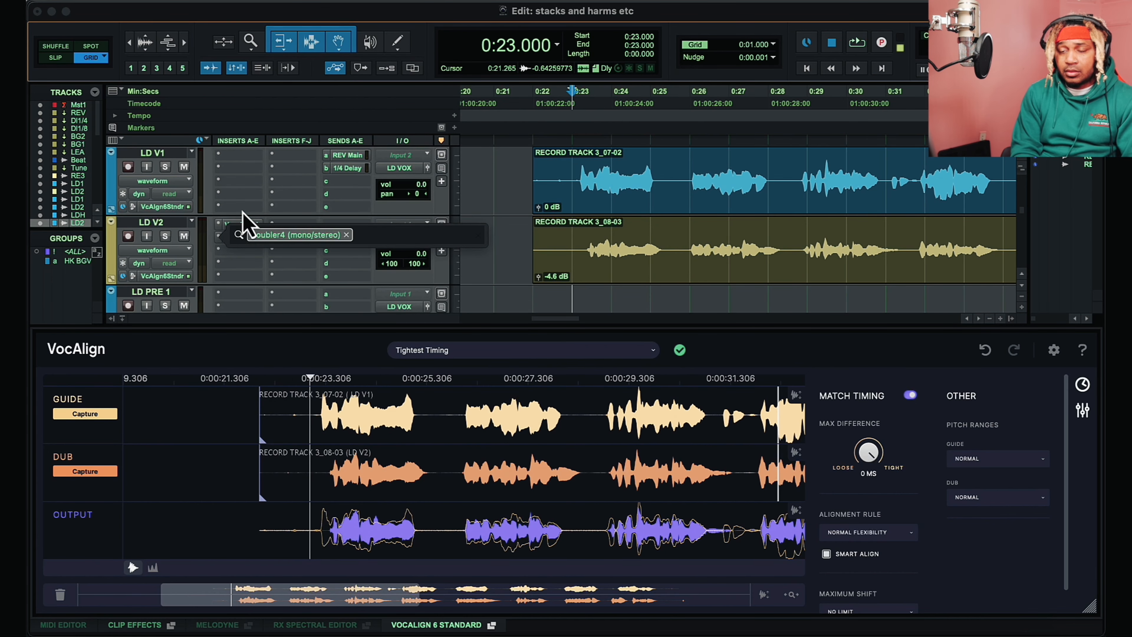
pyautogui.press('BackSpace')
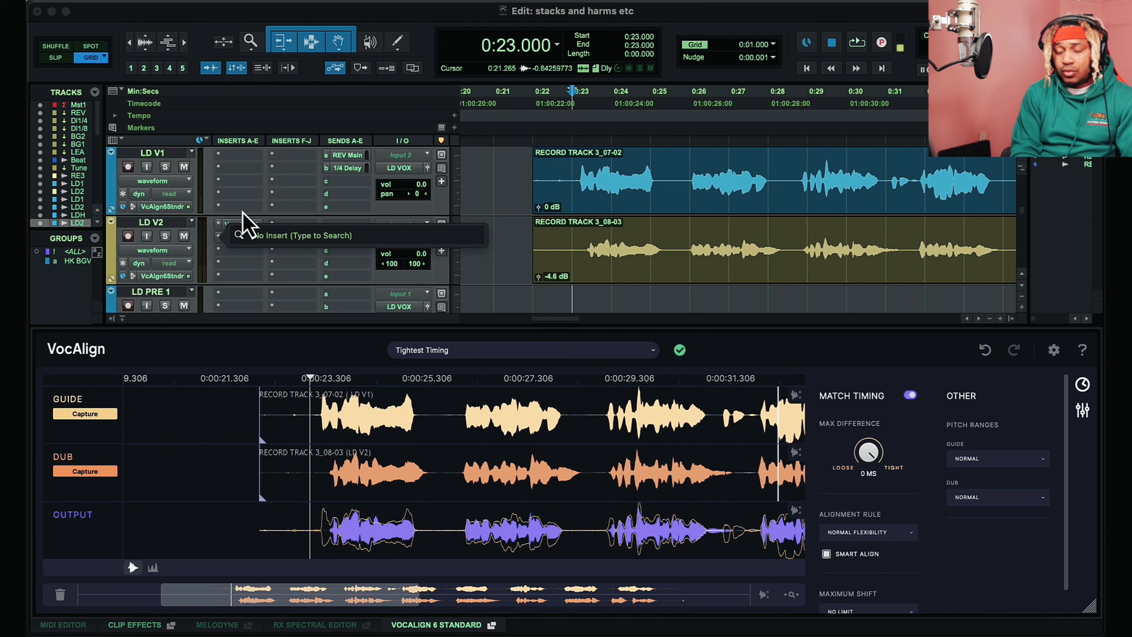
pyautogui.write('micro')
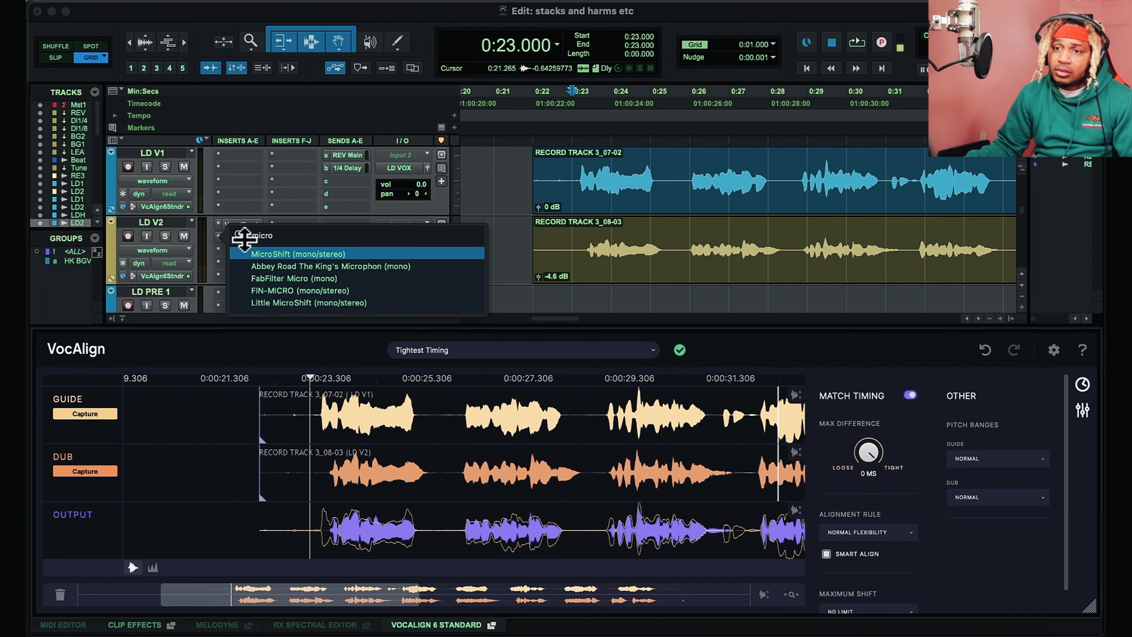
pyautogui.click(289, 254)
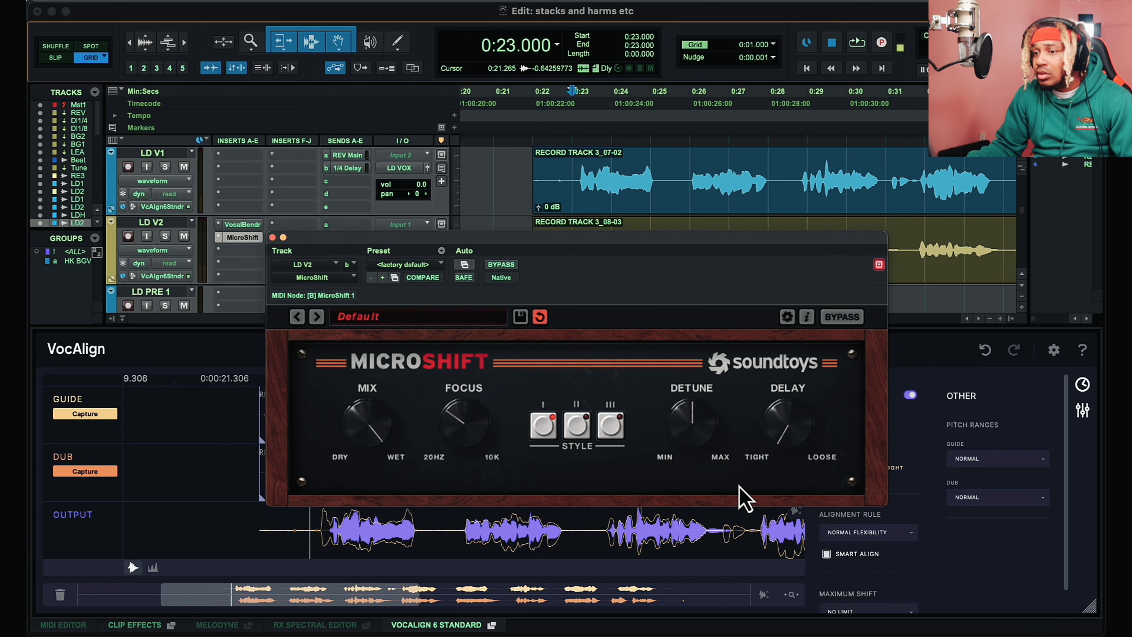
pyautogui.click(272, 237)
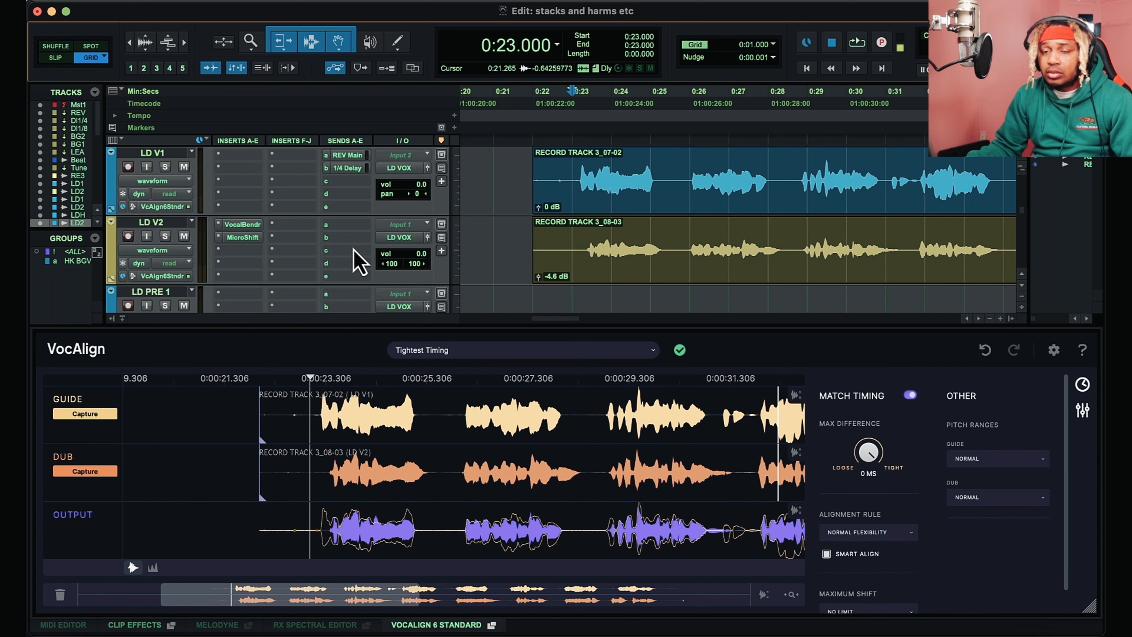
# - Lower the Formant in LD V2's Vocal Bender insert and play the vocals from 0:23
pyautogui.click(242, 226)
pyautogui.moveTo(517, 424); pyautogui.dragTo(509, 458)
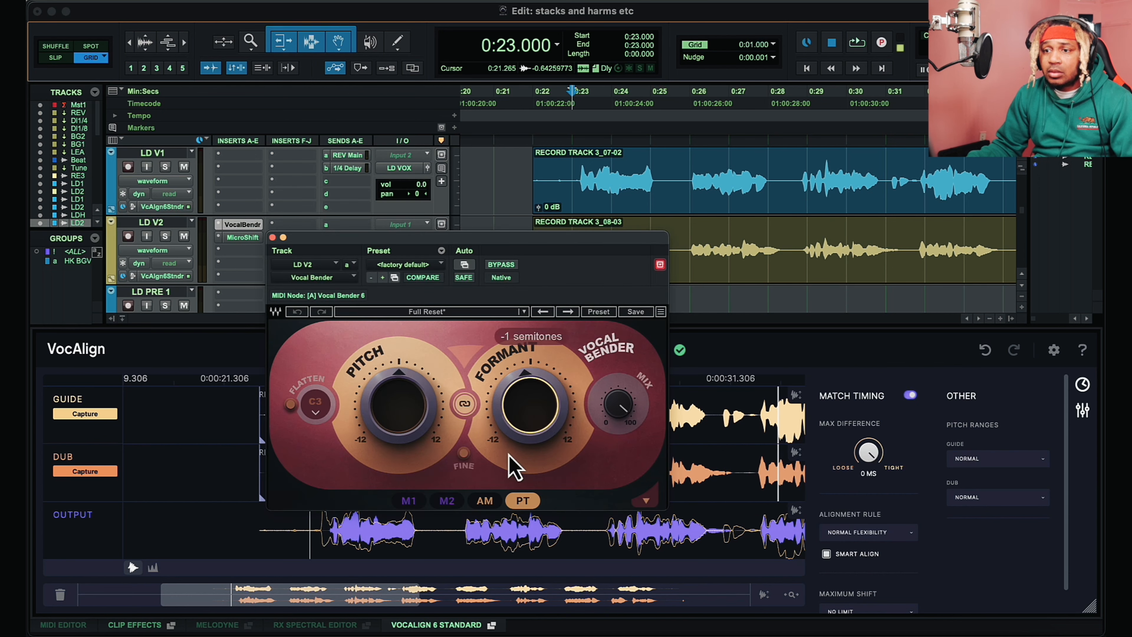
pyautogui.press('space')
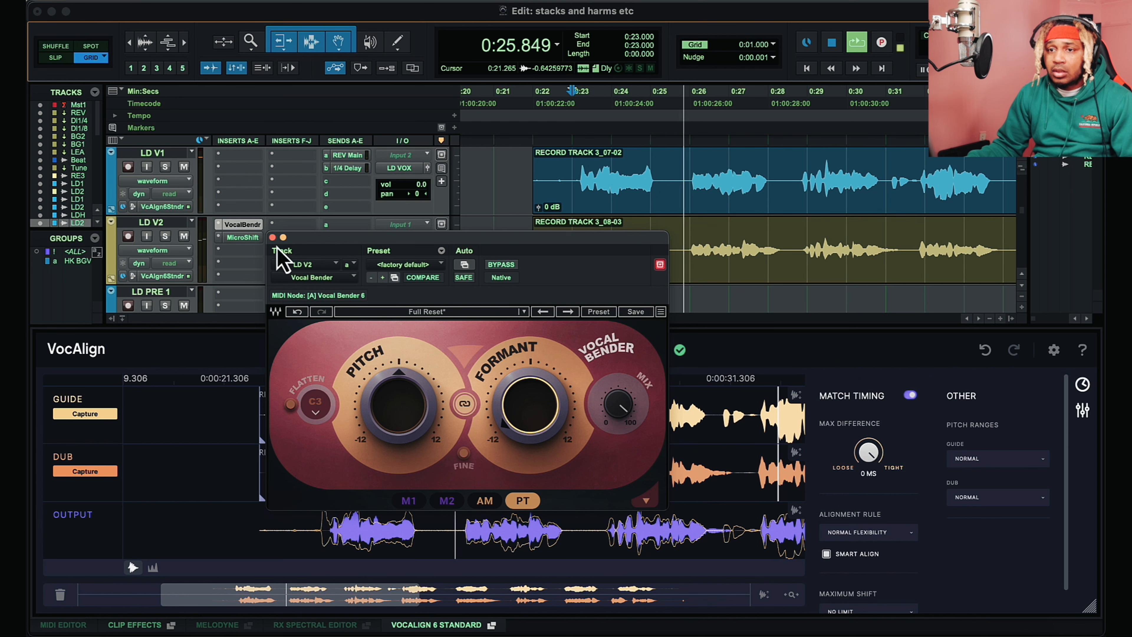
pyautogui.click(272, 238)
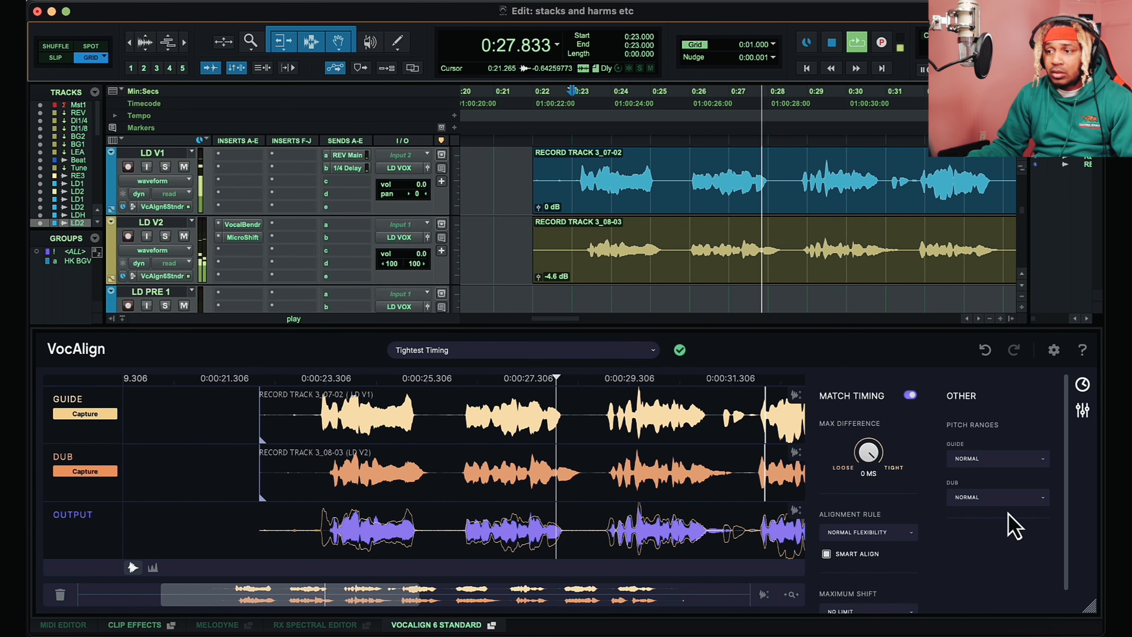
pyautogui.press('space')
# - Set the dub's pitch range to Low Pitched Vocal and play the vocals from 0:23
pyautogui.click(994, 498)
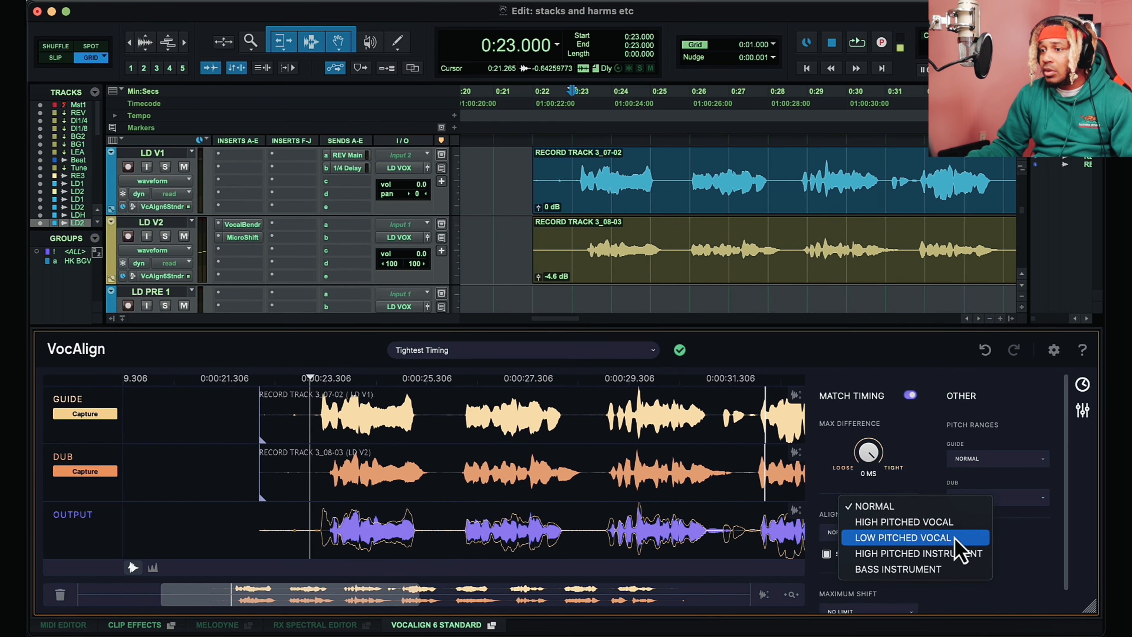
pyautogui.click(956, 538)
pyautogui.press('space')
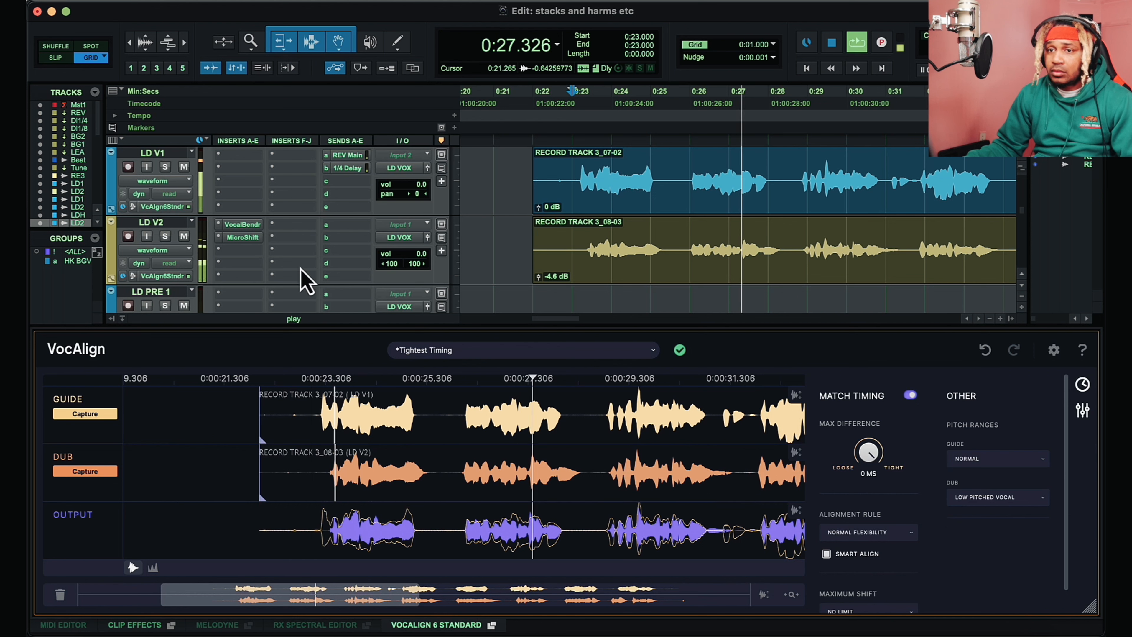
pyautogui.press('space')
# - Switch Match Timing off and play the unaligned vocals with the LD V2 effects from 0:23
pyautogui.click(910, 396)
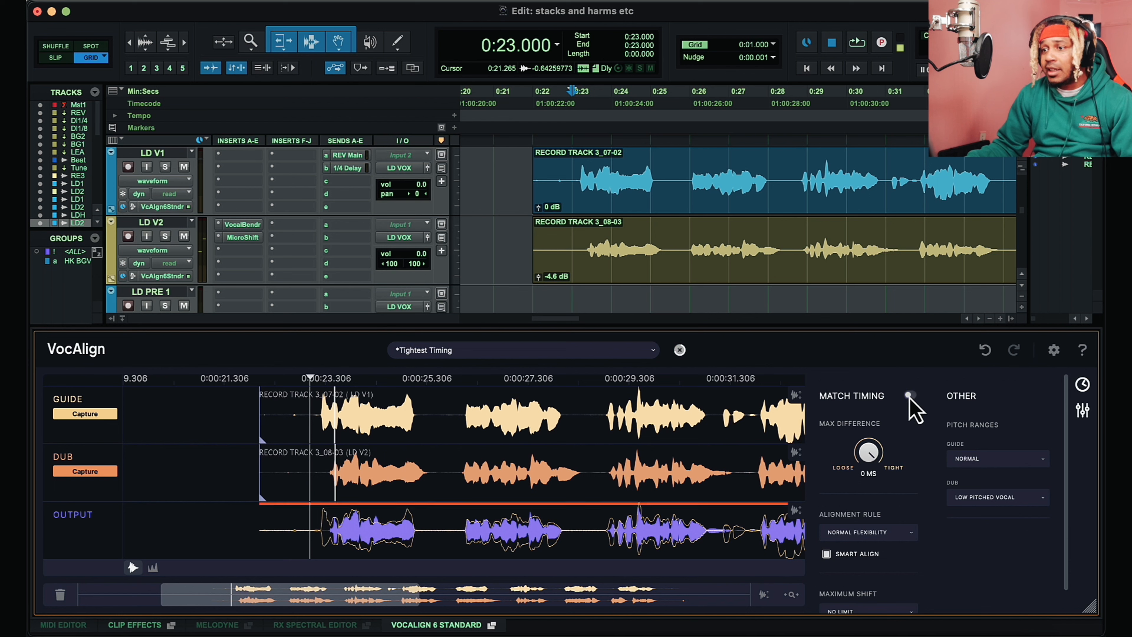
pyautogui.press('space')
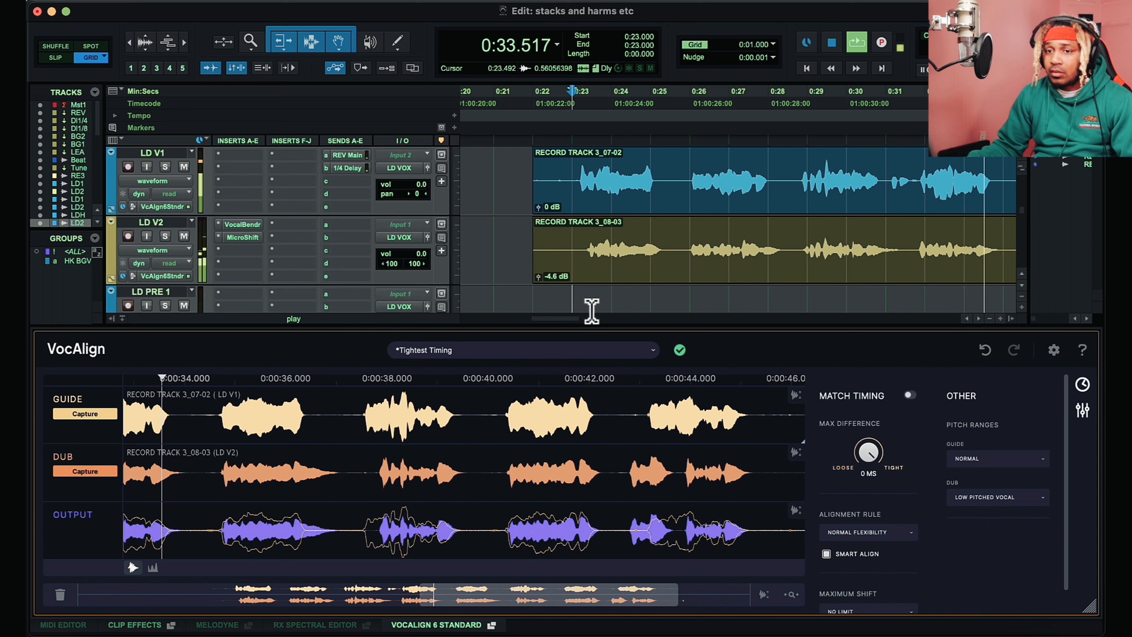
pyautogui.press('space')
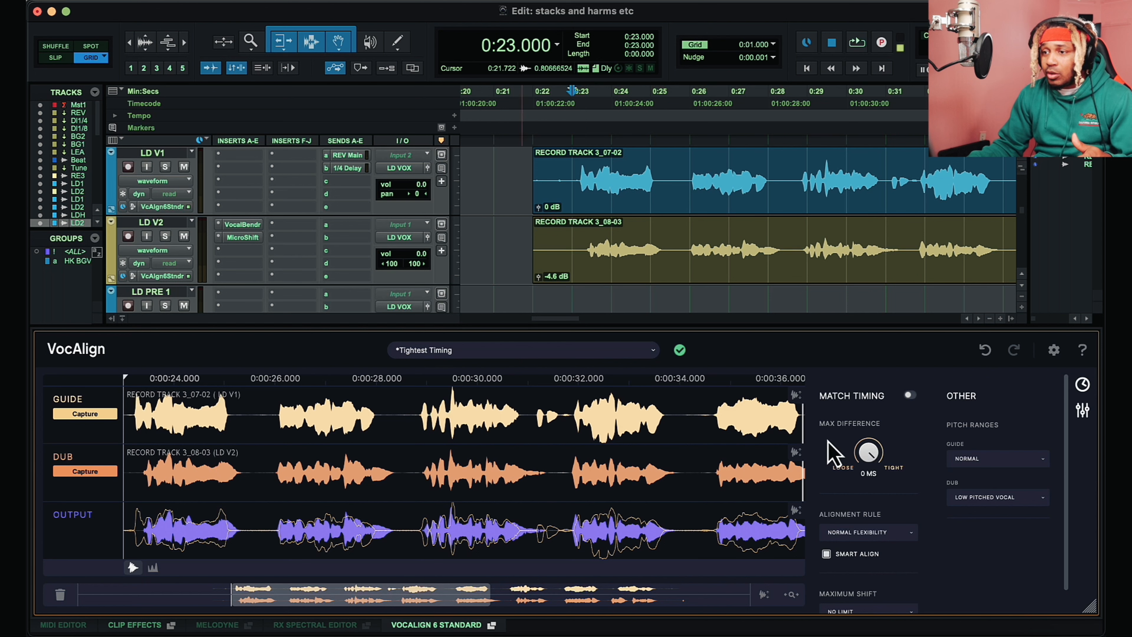
# - Switch Match Timing back on and play the aligned vocals from 0:23
pyautogui.click(910, 395)
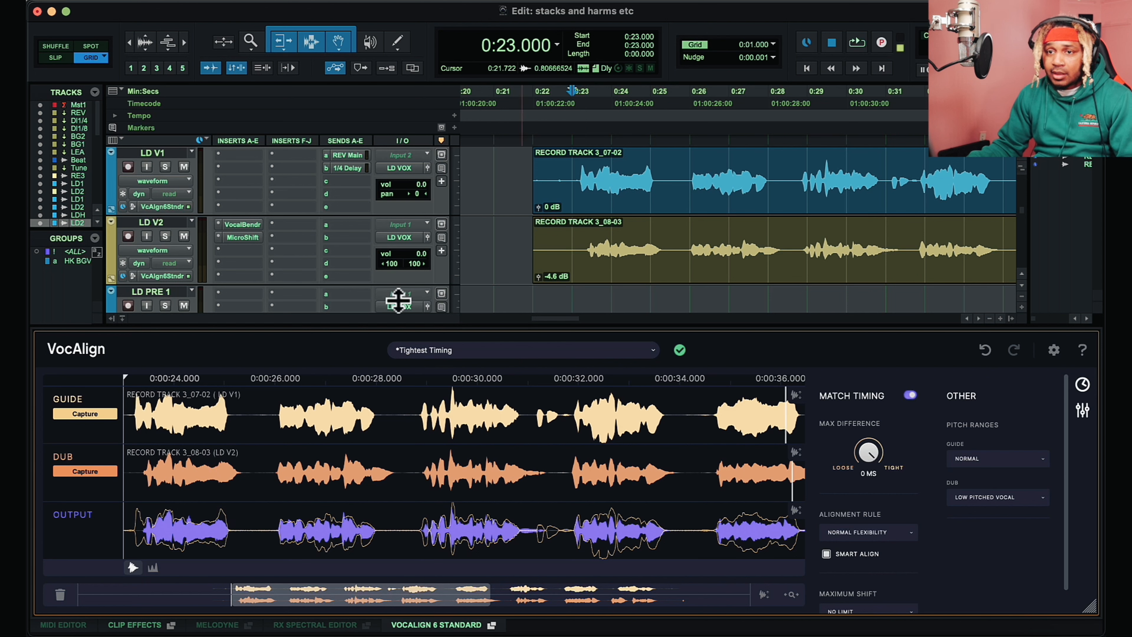
pyautogui.press('space')
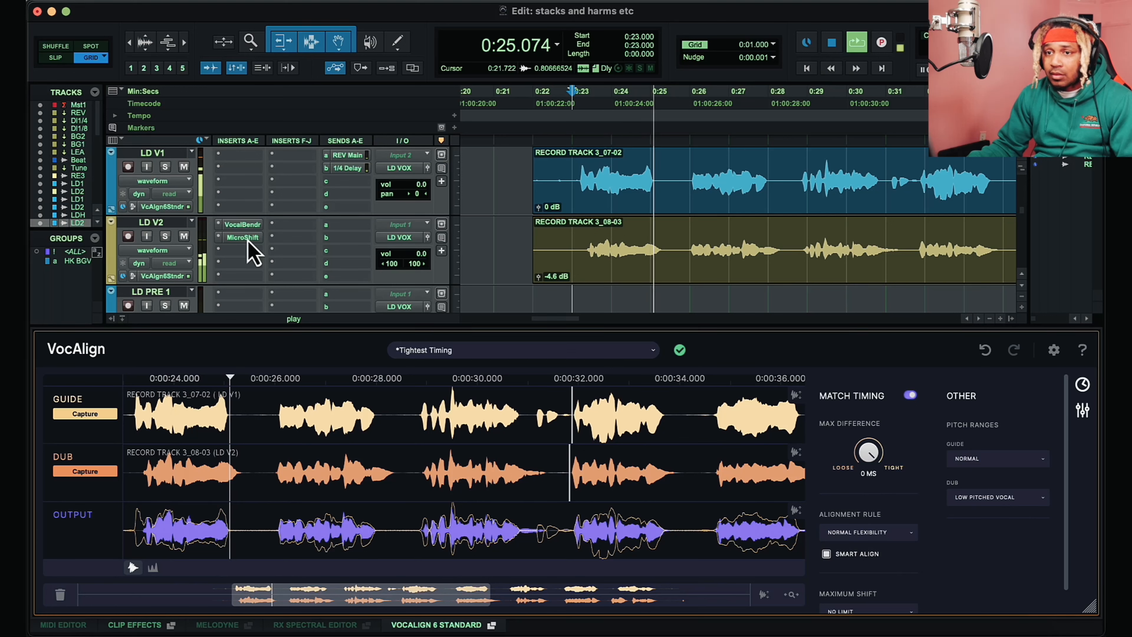
pyautogui.moveTo(538, 277); pyautogui.dragTo(535, 278)
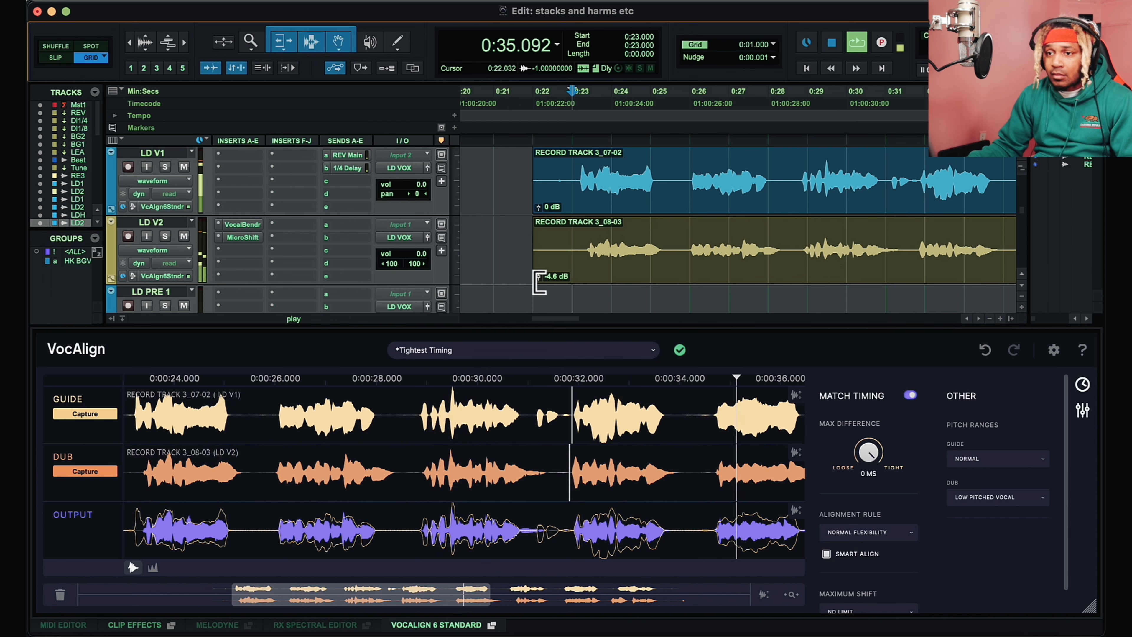
# - Lower the Pitch towards -12 in LD V2's Vocal Bender insert, play the vocals from 0:23, and close the plug-in window
pyautogui.click(247, 226)
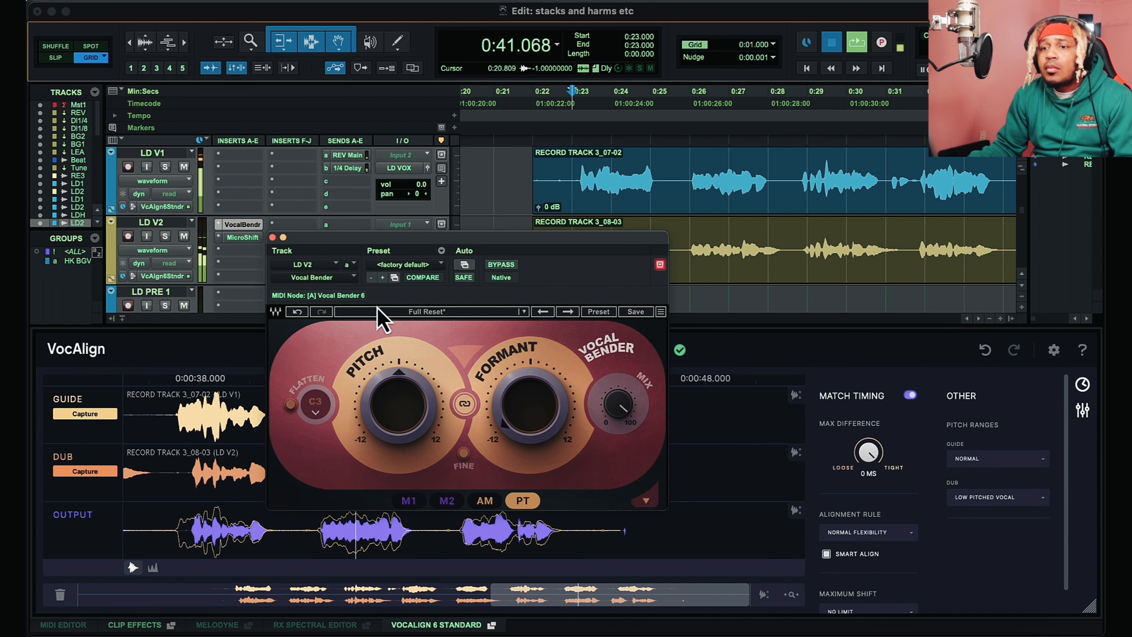
pyautogui.press('space')
pyautogui.moveTo(408, 404); pyautogui.dragTo(365, 599)
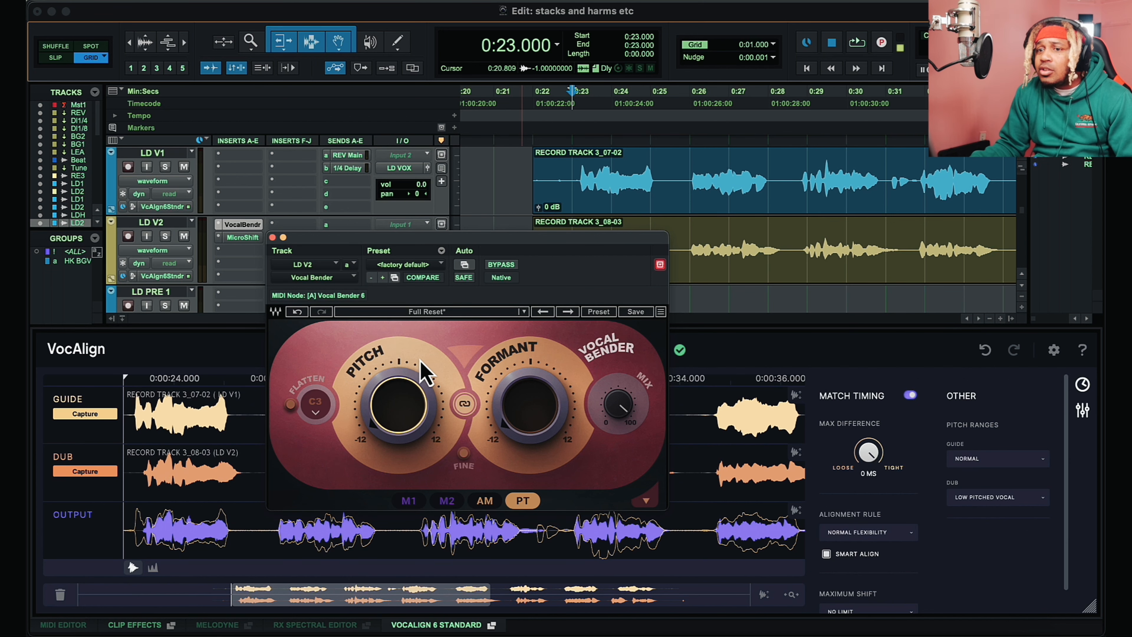
pyautogui.press('space')
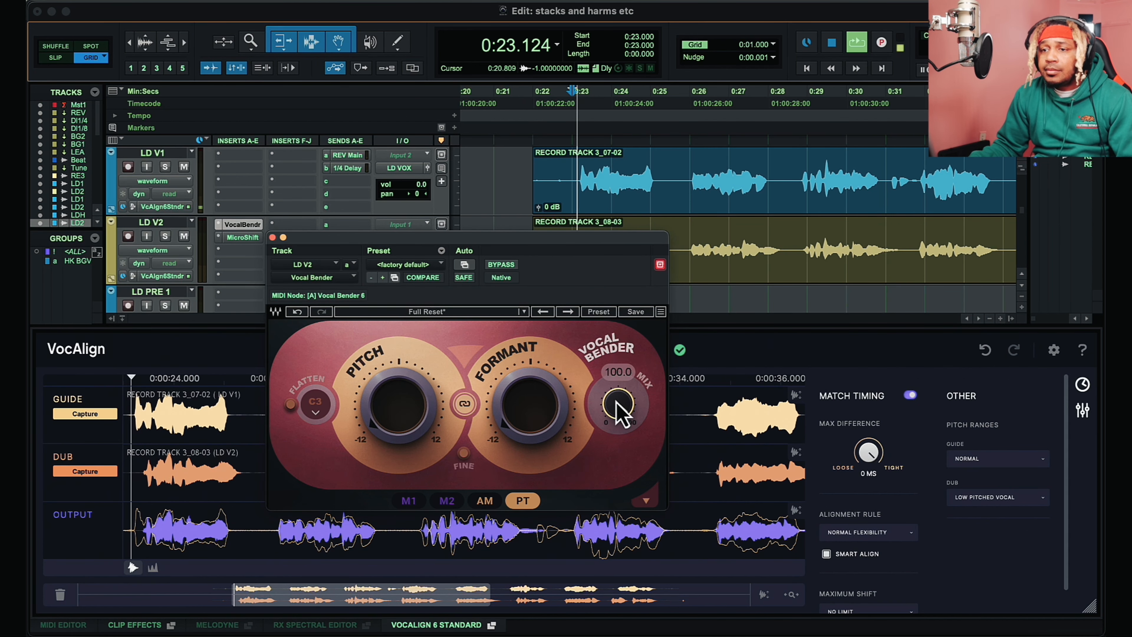
pyautogui.click(273, 238)
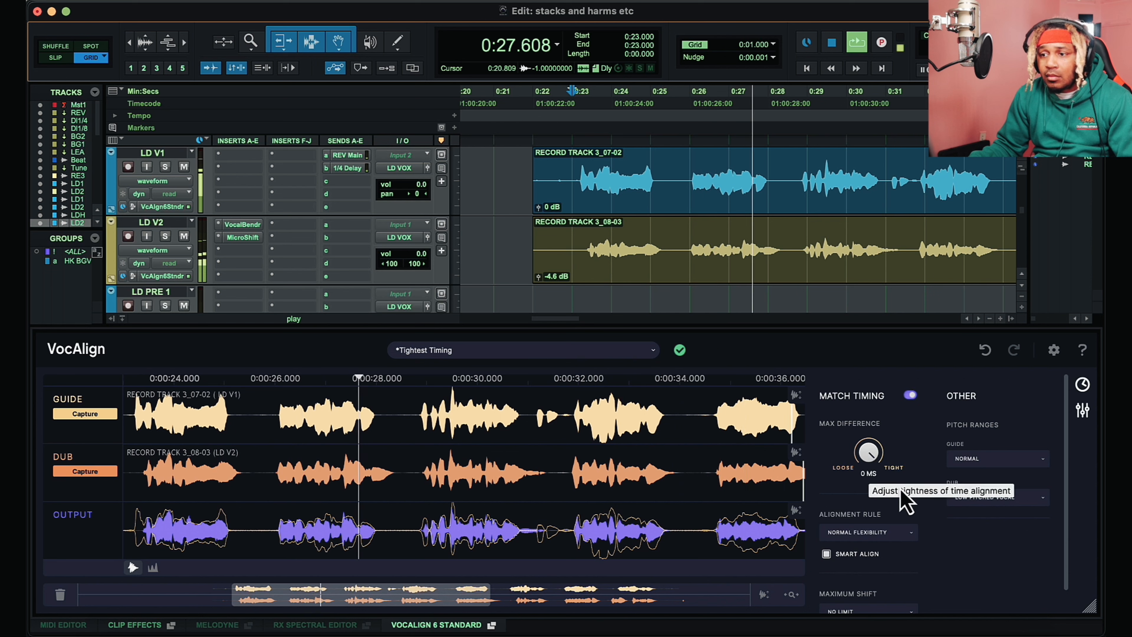
# - Set VocAlign's alignment rule to High Flexibility and stop playback
pyautogui.click(893, 532)
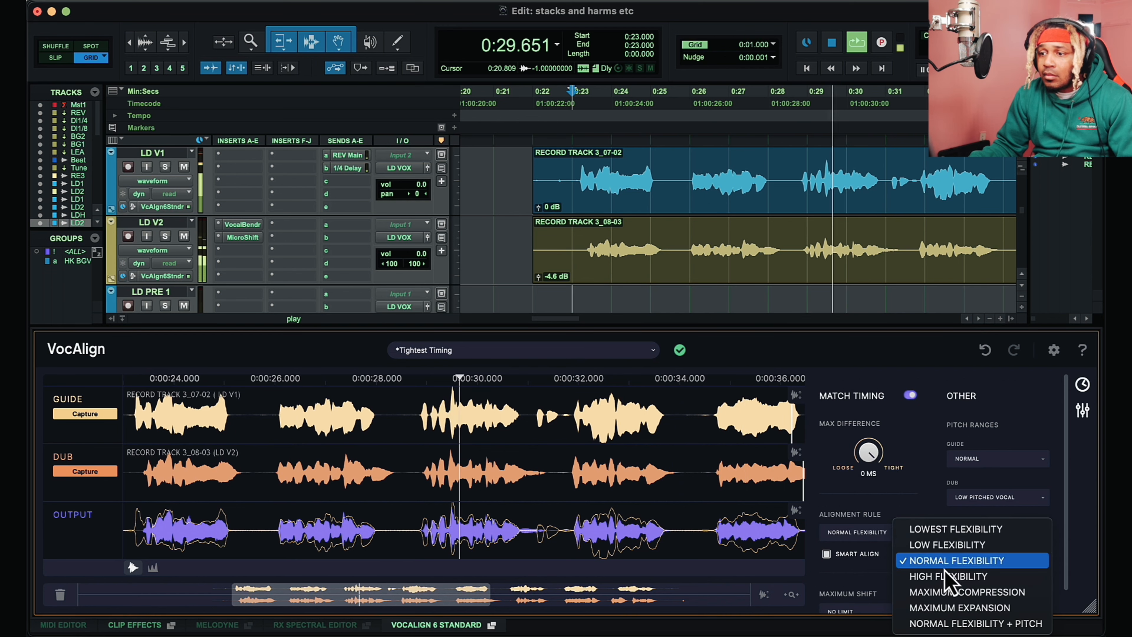
pyautogui.click(950, 577)
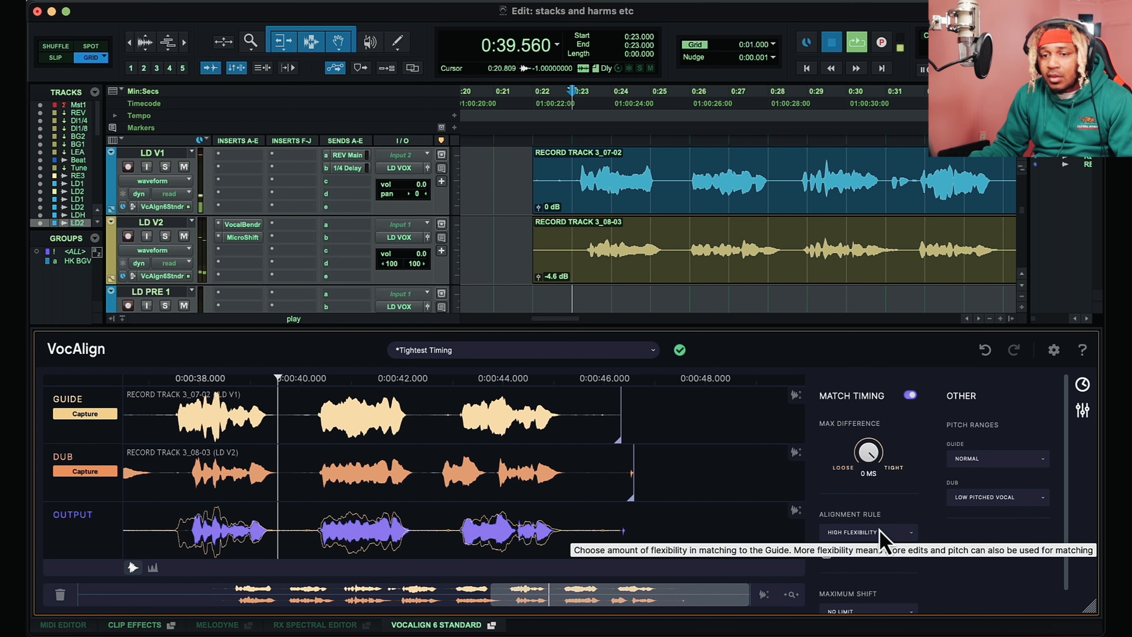
pyautogui.press('space')
# - Play the vocals from 0:23 while lowering the LD V2 clip gain to -7.5 dB
pyautogui.press('space')
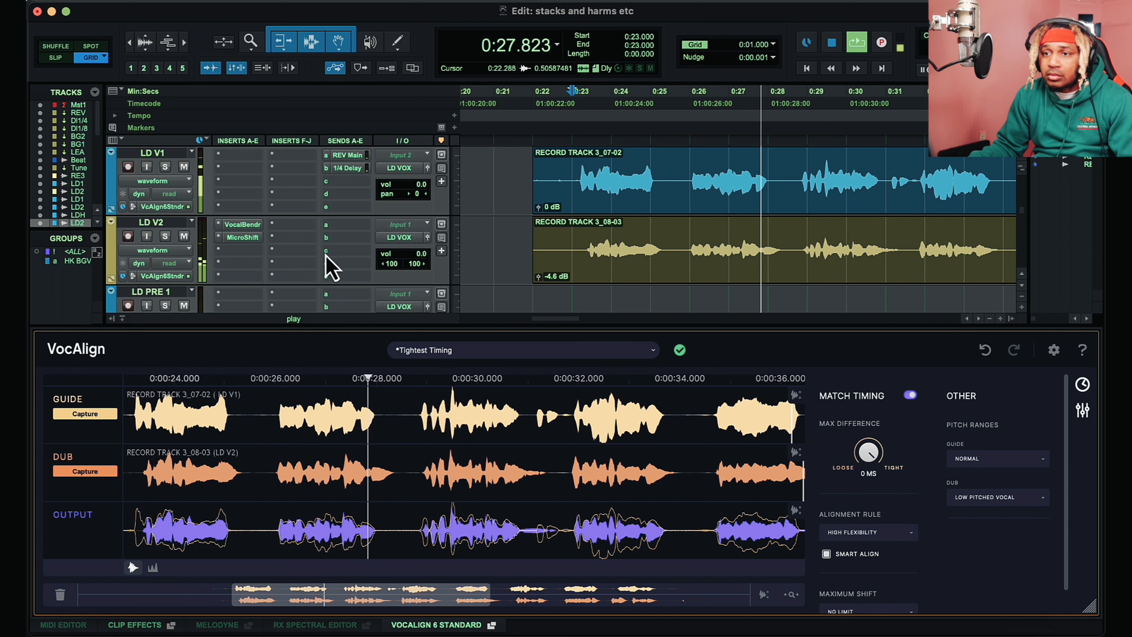
pyautogui.moveTo(539, 278); pyautogui.dragTo(539, 292)
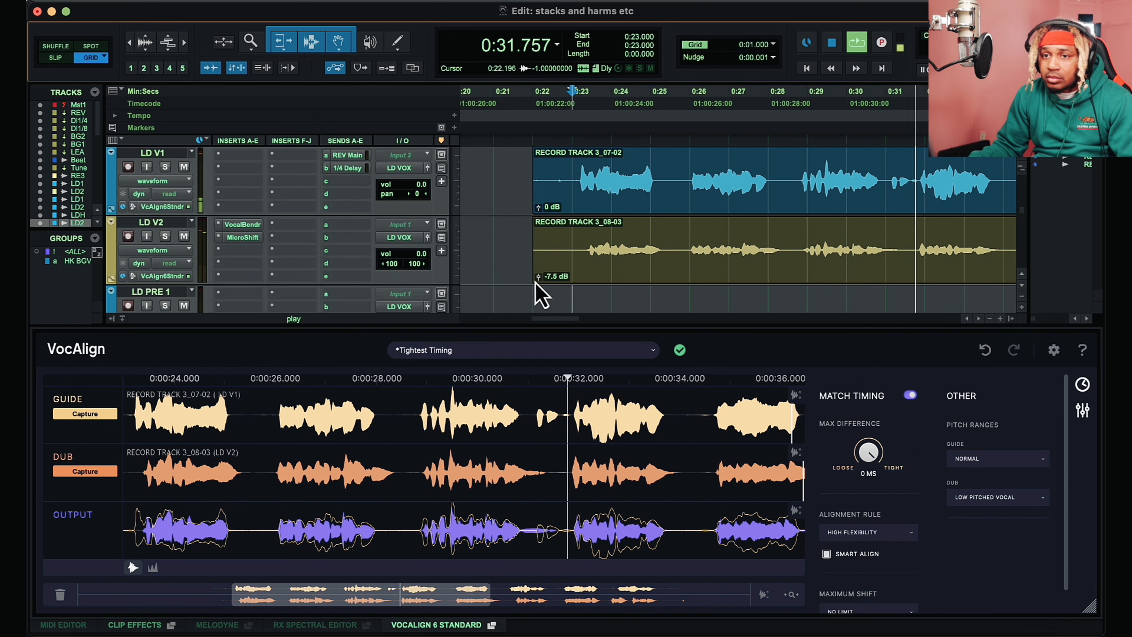
pyautogui.press('space')
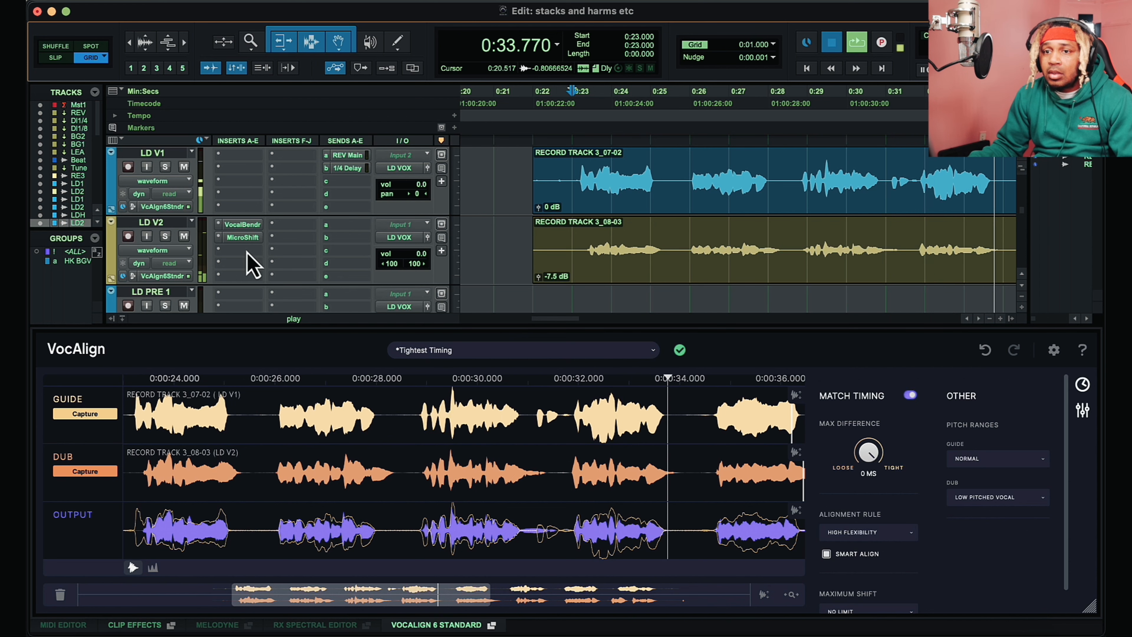
# - Insert the stereo EQ3 7-Band on LD V2's third insert slot with a 24 dB/oct low-pass filter at 1.13 kHz
pyautogui.click(246, 251)
pyautogui.moveTo(312, 252)
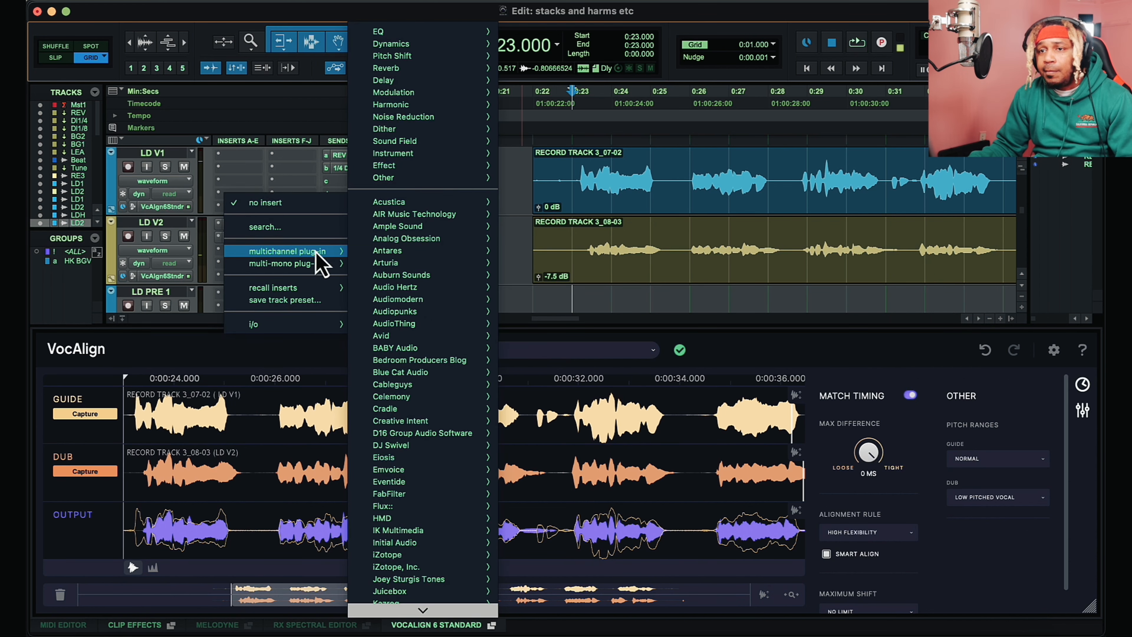
pyautogui.moveTo(392, 32)
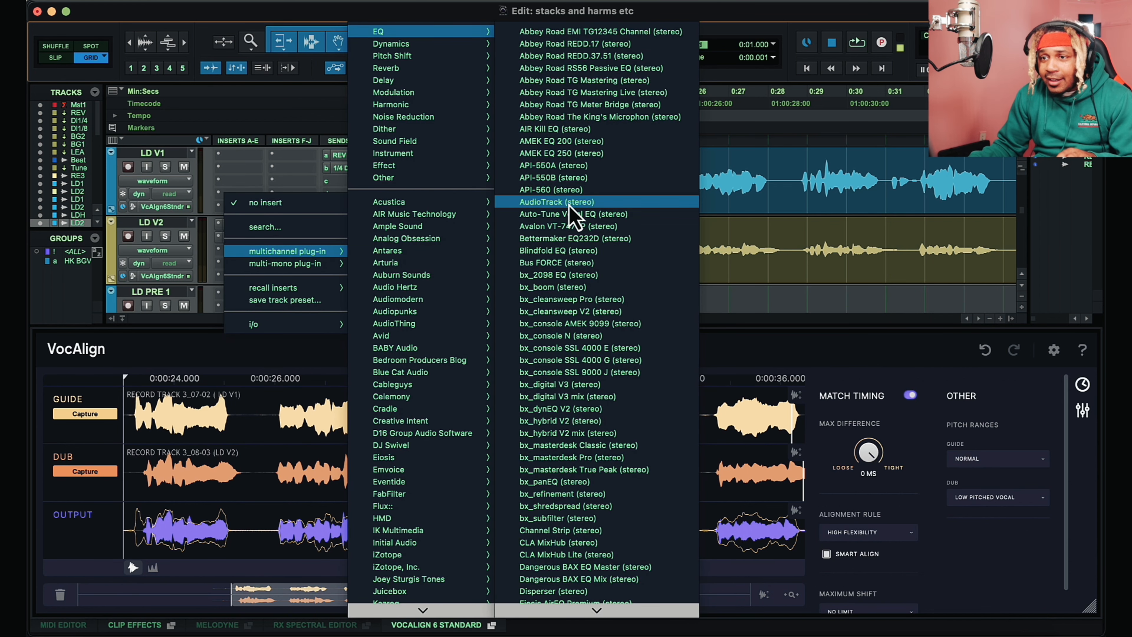
pyautogui.scroll(-5, 622, 542)
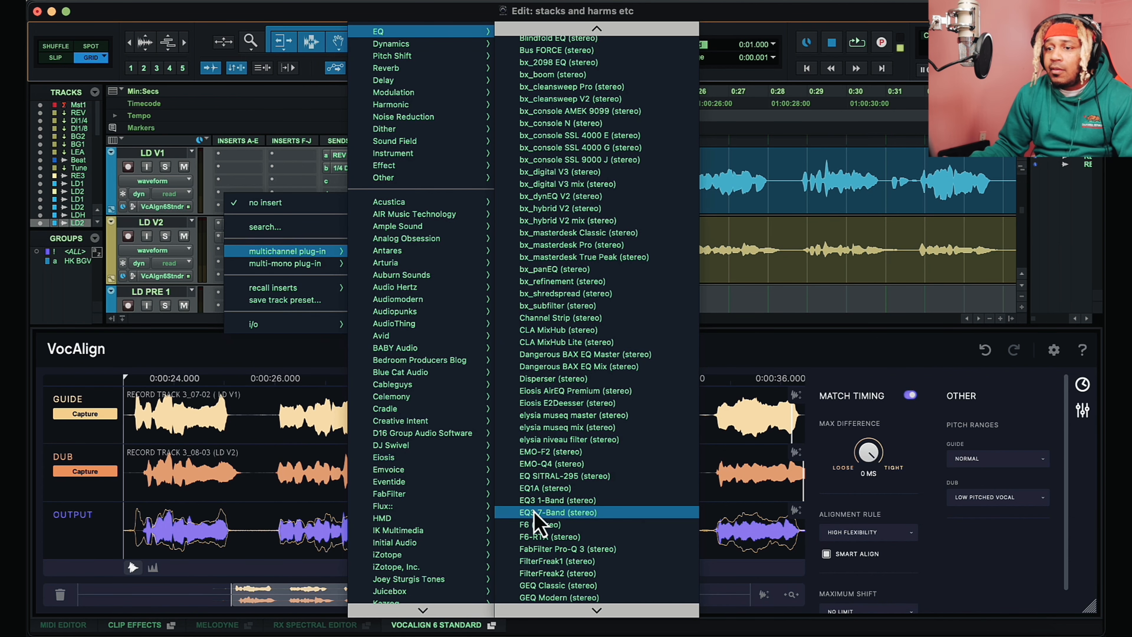
pyautogui.click(541, 513)
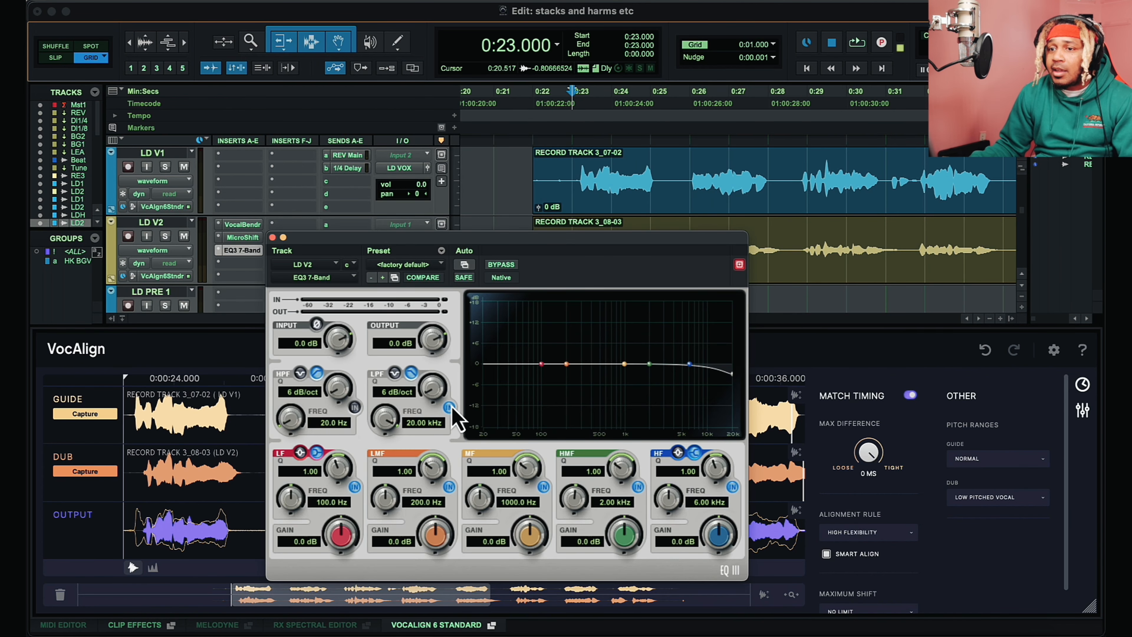
pyautogui.moveTo(382, 455); pyautogui.dragTo(379, 504)
# - Play the filtered vocals from 0:23, close the EQ window, and raise the LD V2 clip gain to -2.8 dB
pyautogui.press('space')
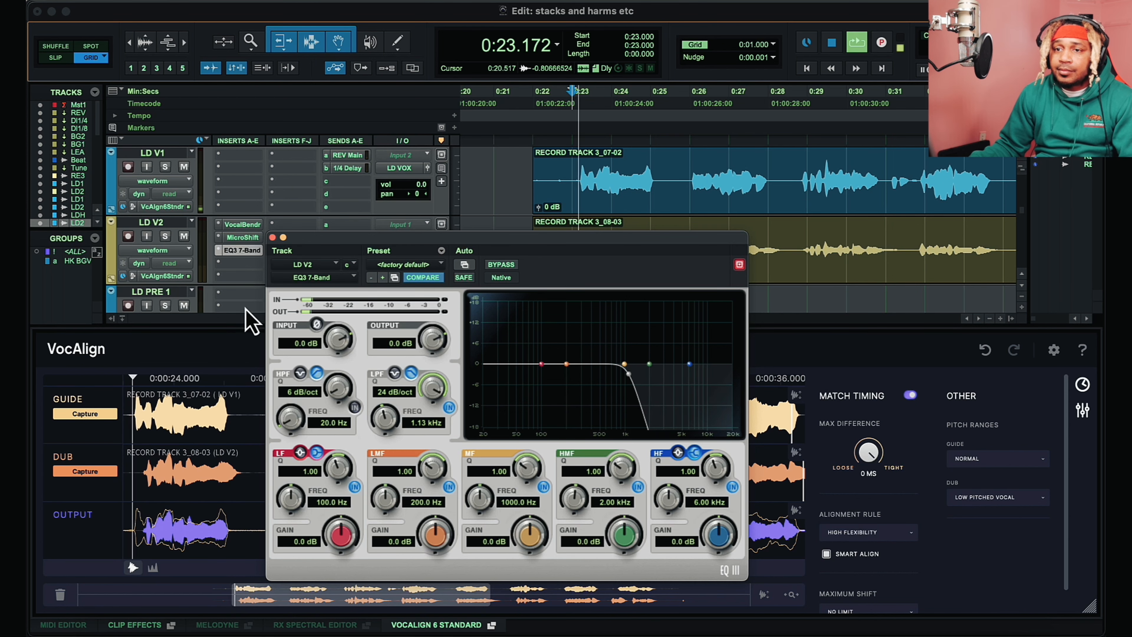
pyautogui.click(273, 238)
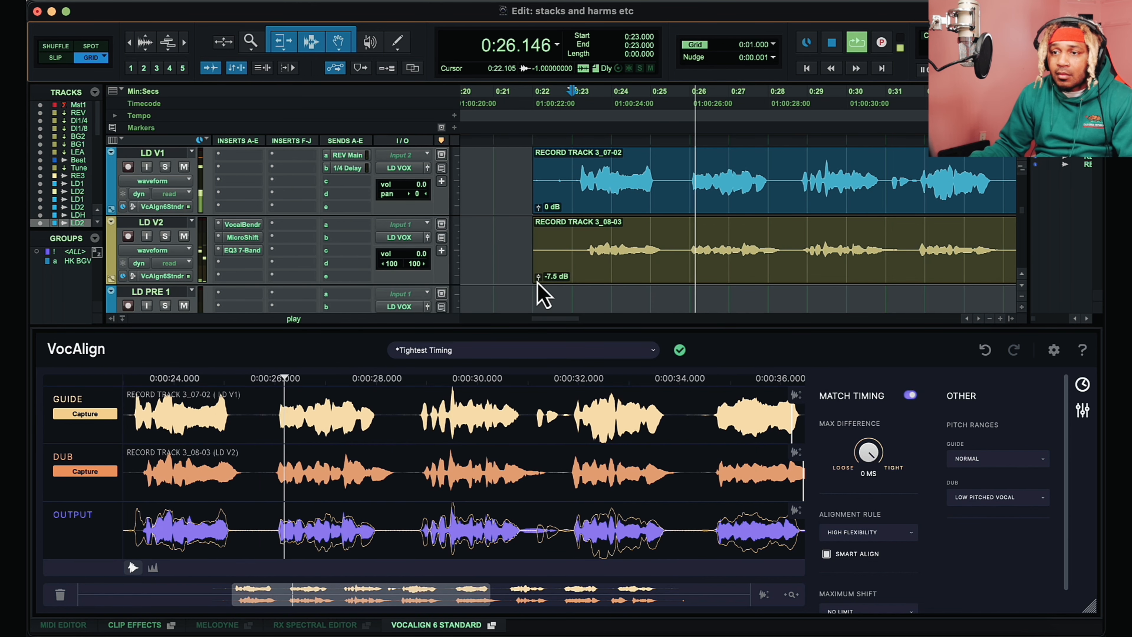
pyautogui.moveTo(538, 278); pyautogui.dragTo(538, 280)
# - Set the low-pass frequency in LD V2's EQ3 7-Band to 2.42 kHz and replay the vocals from 0:23
pyautogui.click(242, 250)
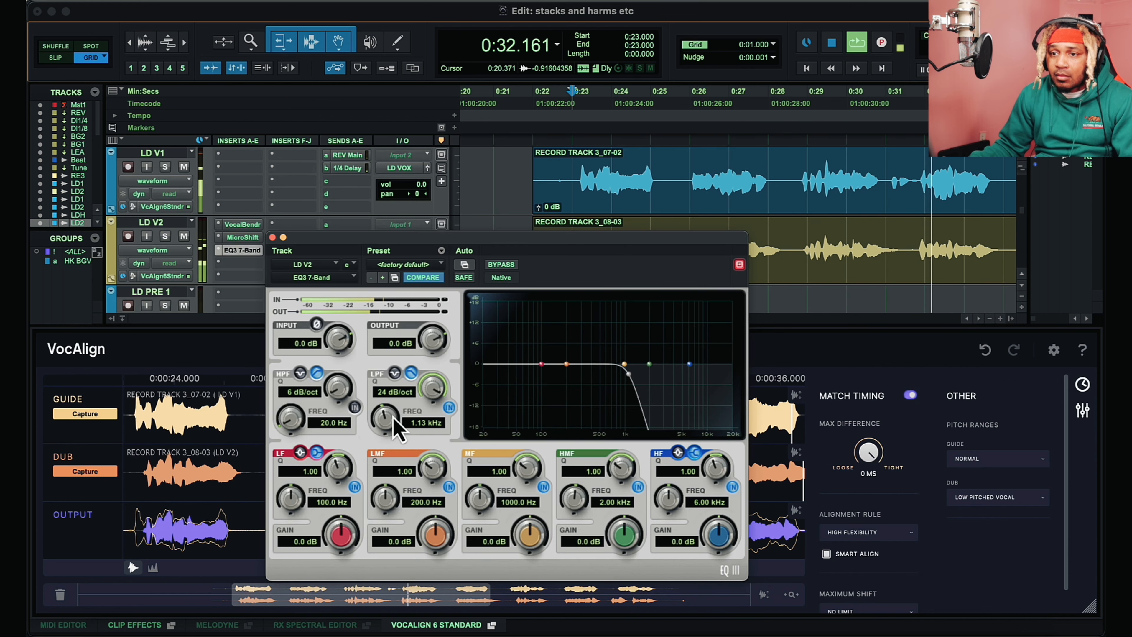
pyautogui.moveTo(388, 421); pyautogui.dragTo(399, 411)
pyautogui.press('space')
pyautogui.press('space')
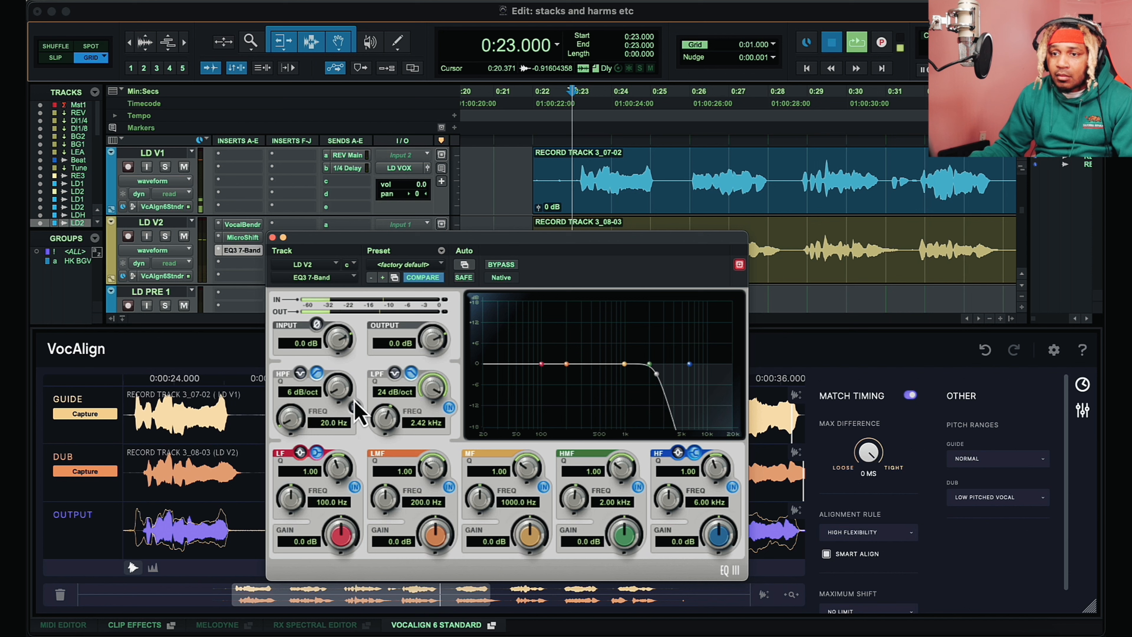
# - Enable the EQ's high-pass filter at 24 dB/oct, try 103.9 Hz, return it to 20 Hz, and close the EQ window
pyautogui.click(354, 407)
pyautogui.moveTo(337, 387); pyautogui.dragTo(350, 278)
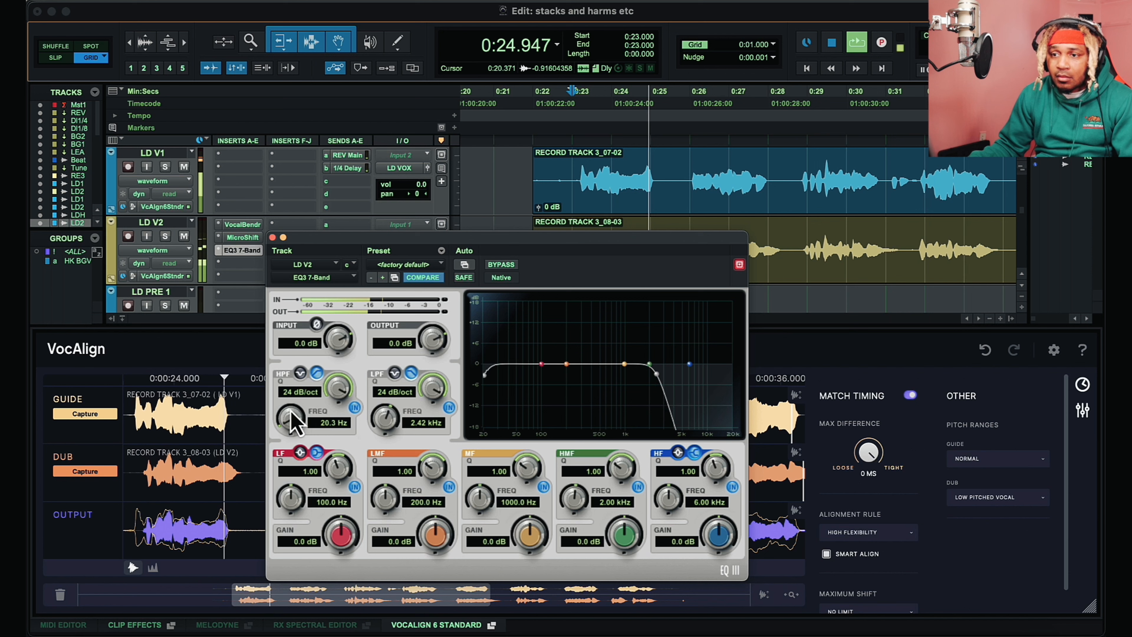
pyautogui.moveTo(290, 416); pyautogui.dragTo(292, 364)
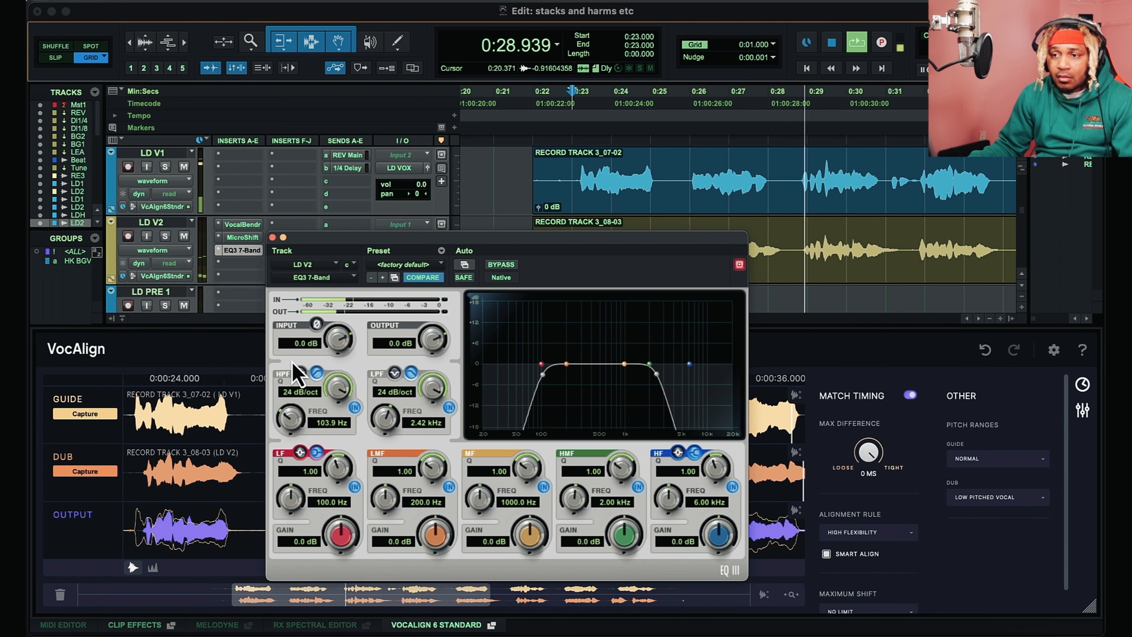
pyautogui.moveTo(295, 377); pyautogui.dragTo(286, 392)
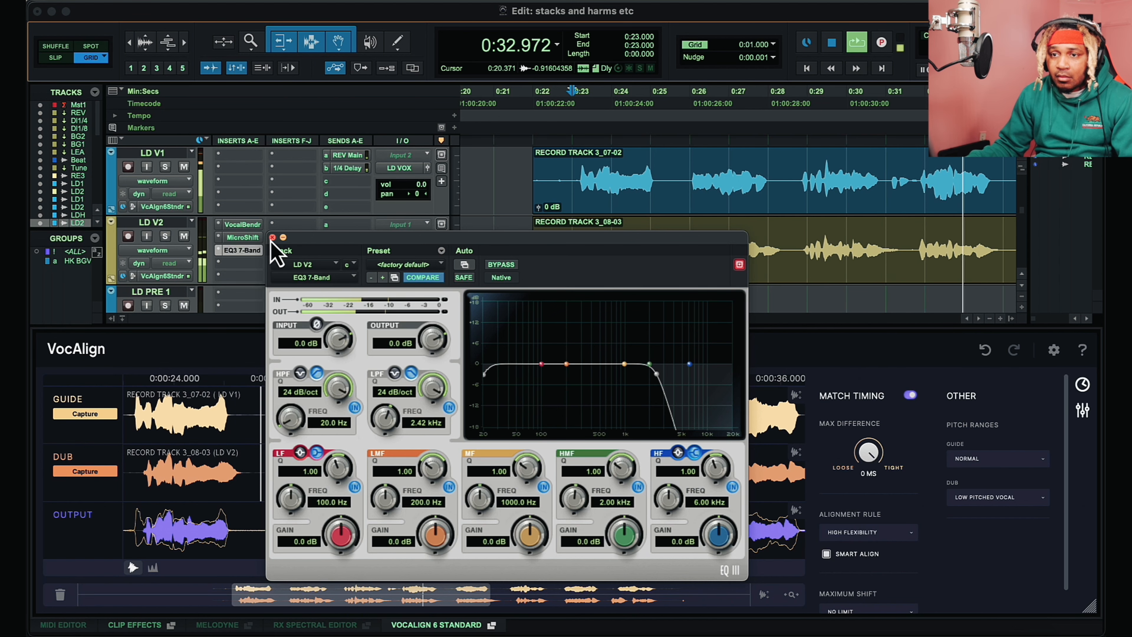
pyautogui.click(273, 237)
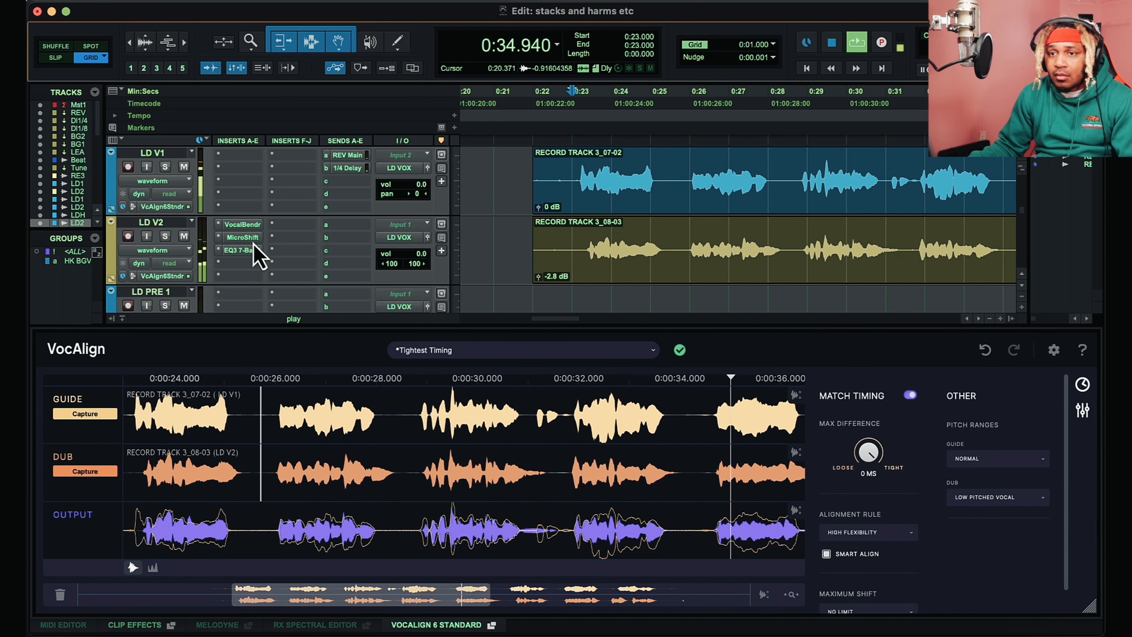
# - Lower the Mix in LD V2's Vocal Bender to about 90, play the vocals from 0:23, and close the plug-in window
pyautogui.click(250, 225)
pyautogui.press('space')
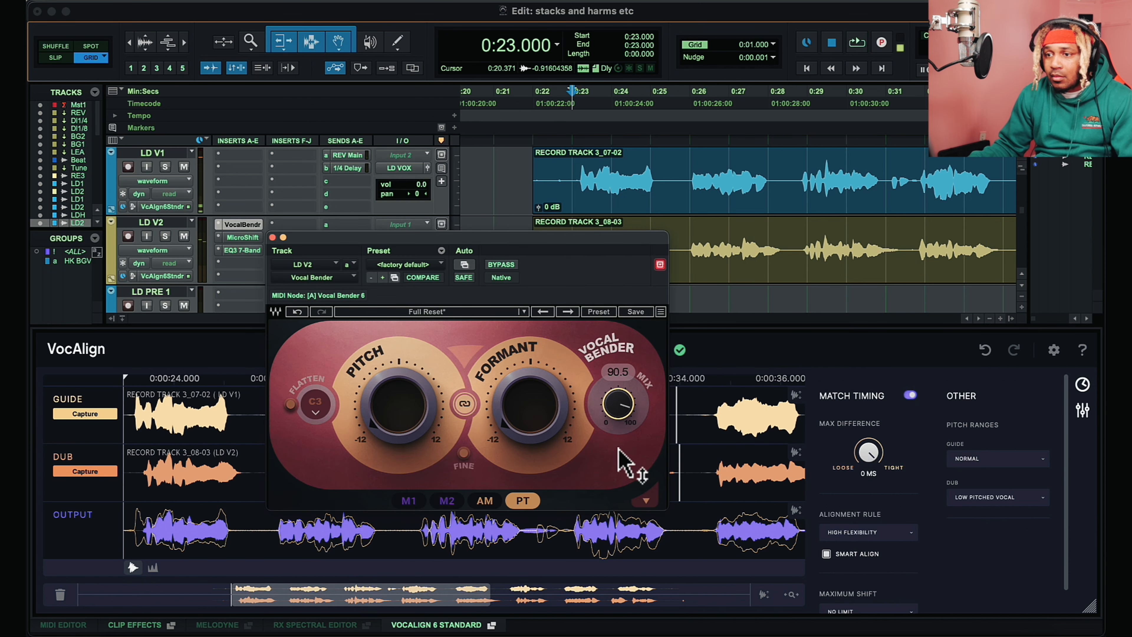
pyautogui.press('space')
pyautogui.click(272, 238)
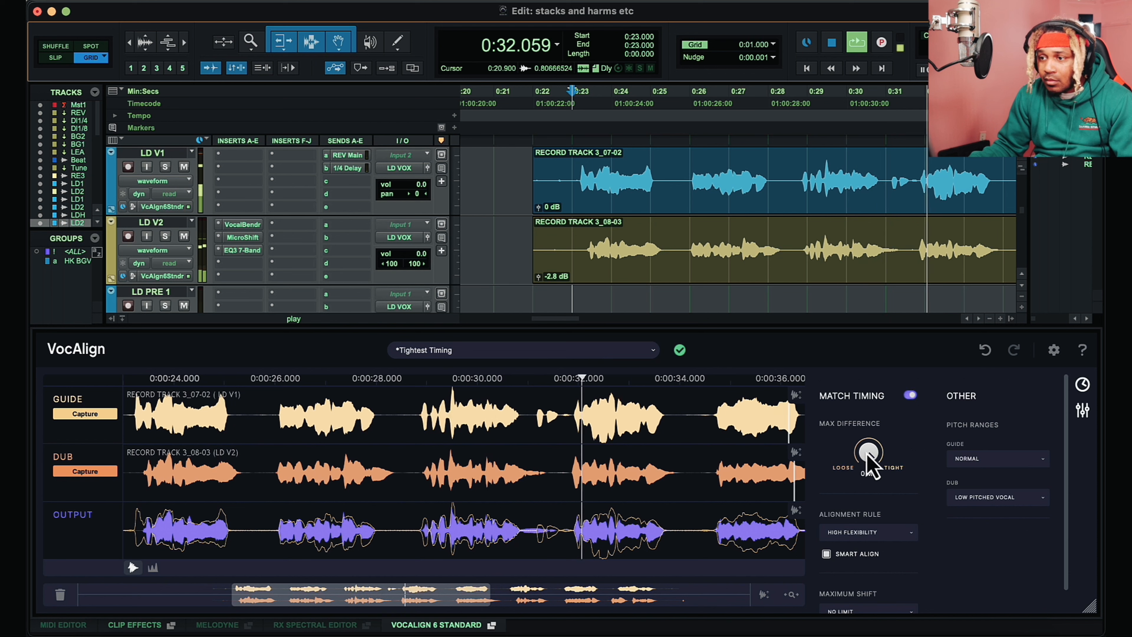
# - Stop playback, switch Match Timing off, and place the playback position at 0:30 on the vocal clips
pyautogui.press('space')
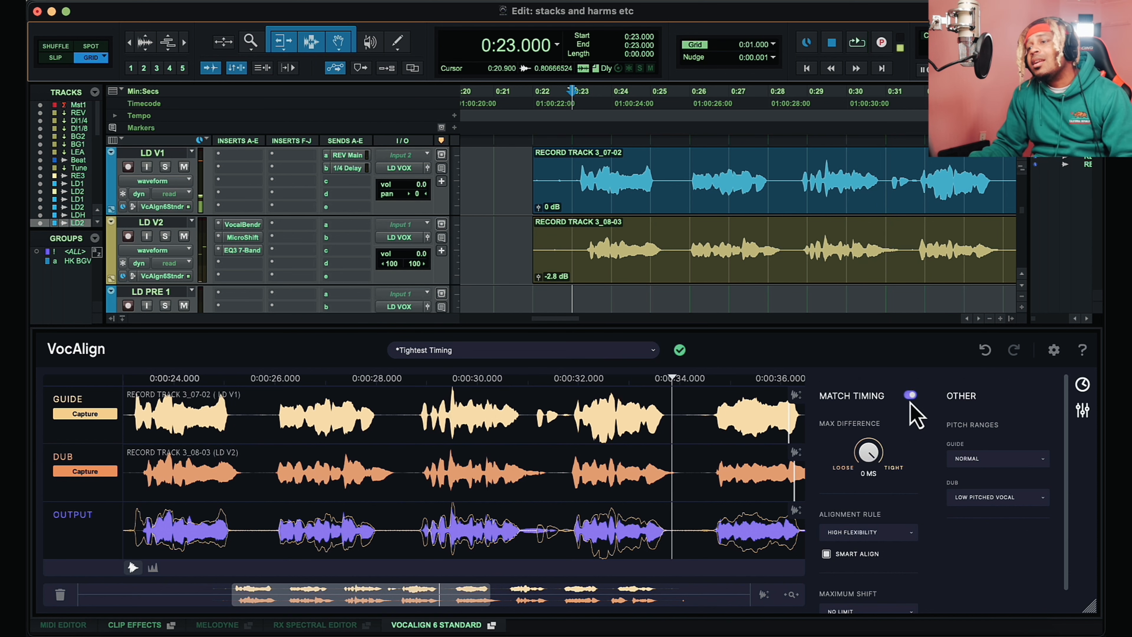
pyautogui.click(909, 395)
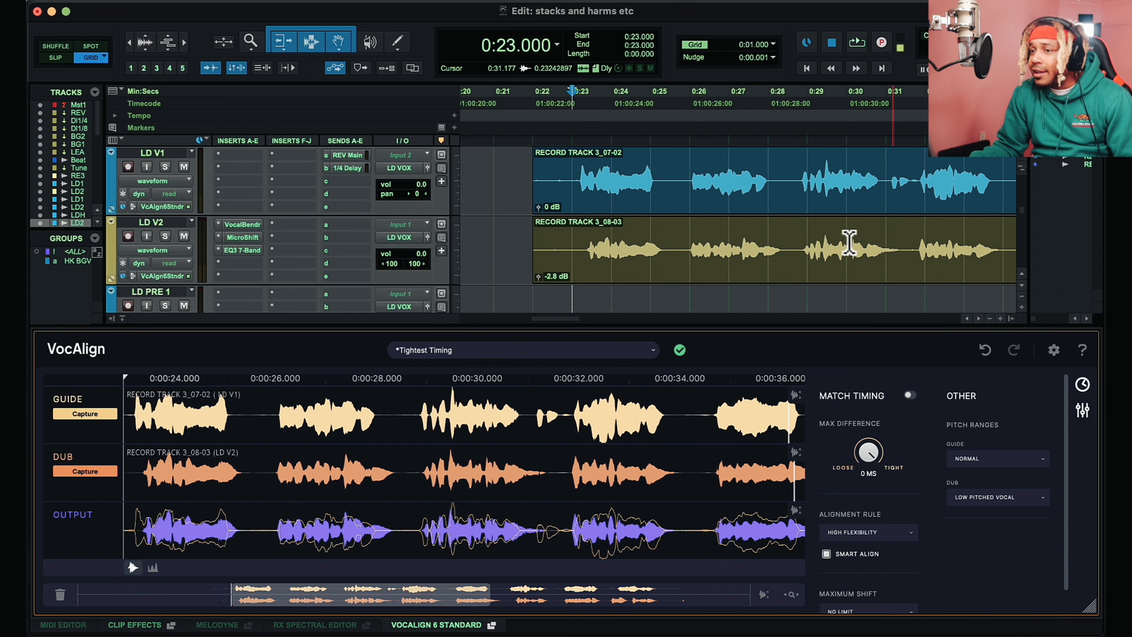
pyautogui.click(834, 232)
# - Examine the unaligned LD V1 and LD V2 waveforms up close around 0:30
pyautogui.press('t')
pyautogui.press('t')
pyautogui.scroll(1, 832, 232)
pyautogui.hscroll(5, 832, 232)
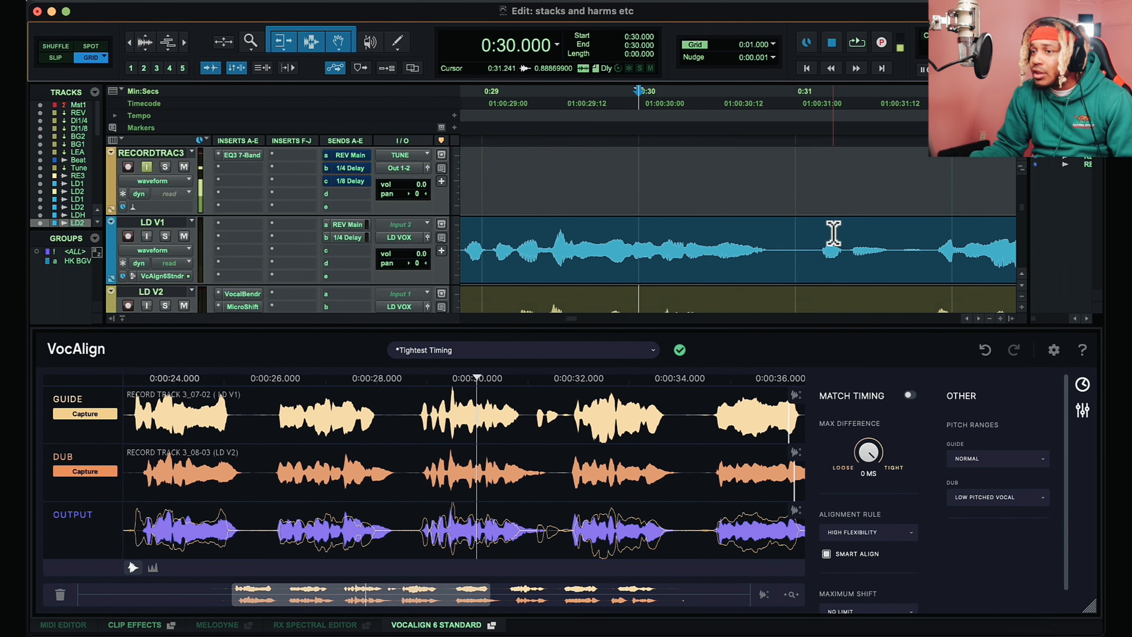
pyautogui.scroll(-1, 832, 232)
pyautogui.press('r')
pyautogui.press('r')
pyautogui.press('r')
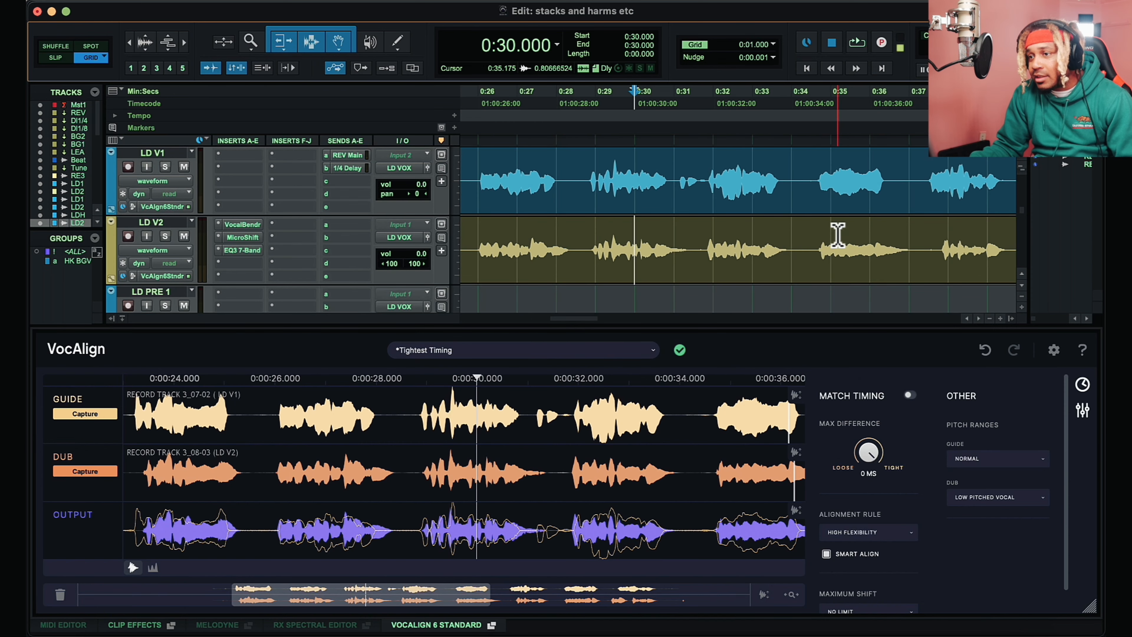
pyautogui.press('t')
pyautogui.press('t')
pyautogui.press('t')
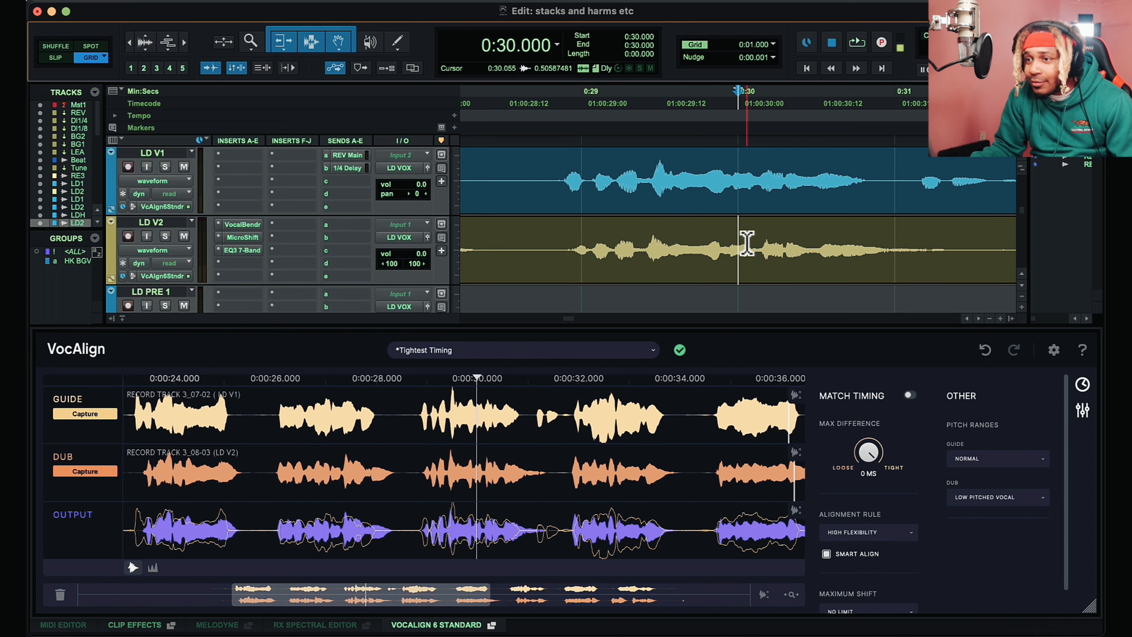
# - Bypass the Vocal Bender, MicroShift and EQ3 7-Band inserts on LD V2 while replaying the unaligned vocals from 0:30
pyautogui.press('space')
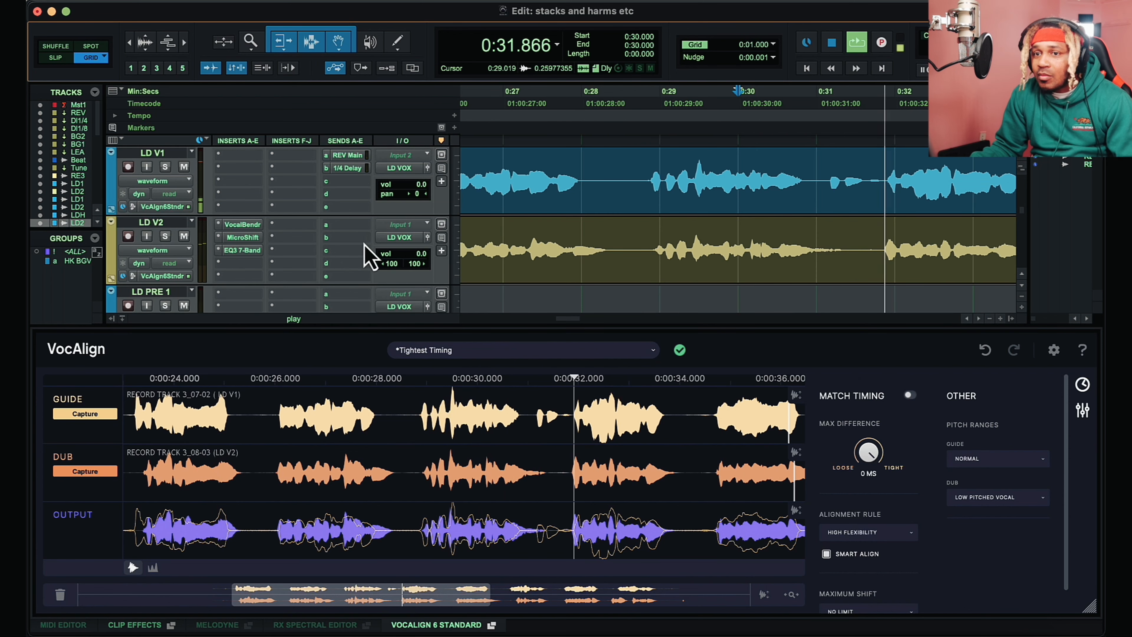
pyautogui.press('space')
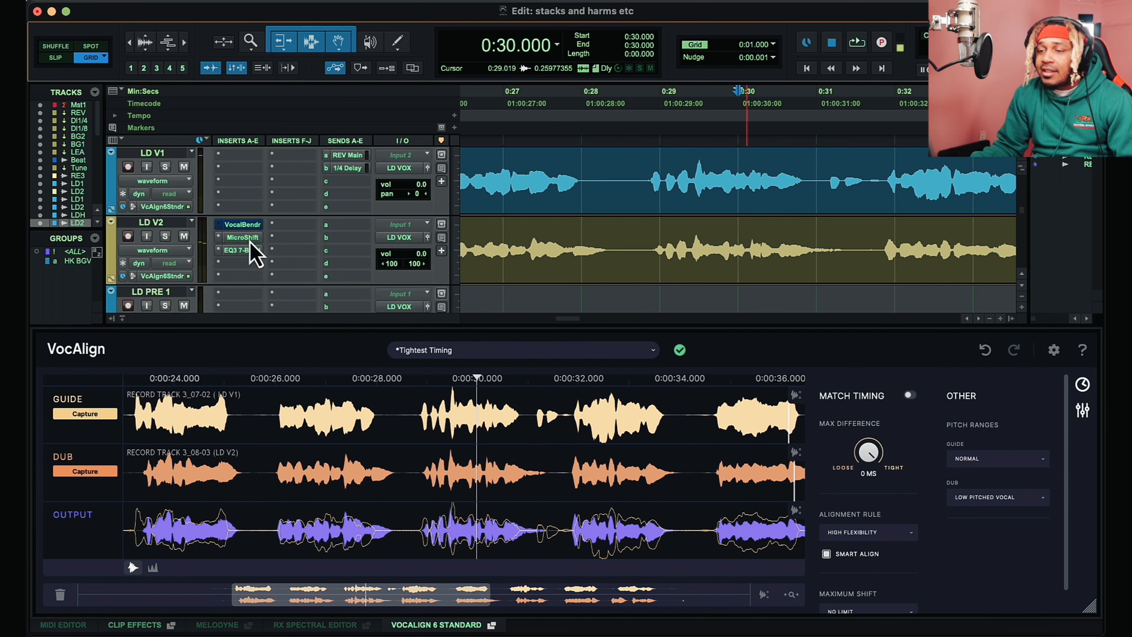
pyautogui.press('space')
pyautogui.press('space')
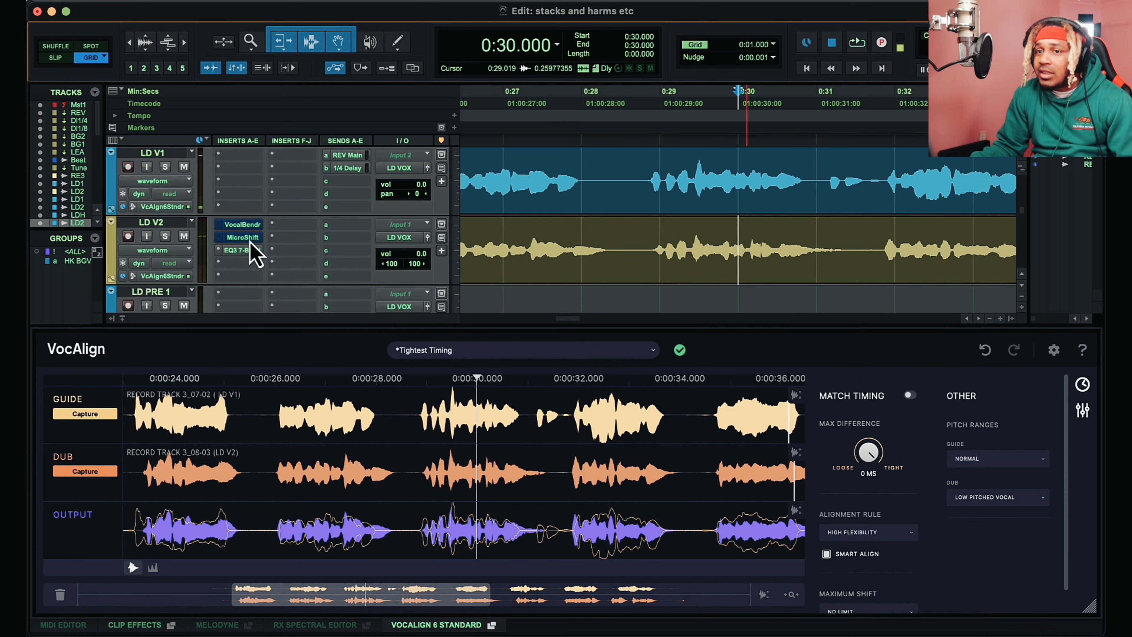
pyautogui.press('space')
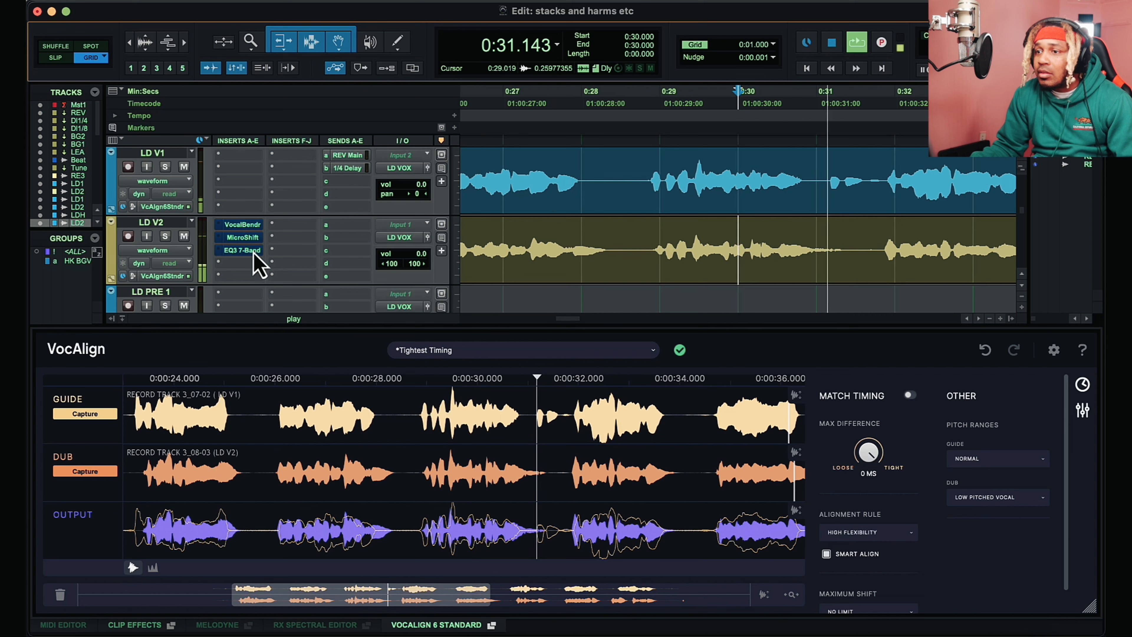
# - Stop playback, move the playback position to 0:27 on the vocal clips, and play the unaligned vocals from there
pyautogui.press('space')
pyautogui.press('r')
pyautogui.press('r')
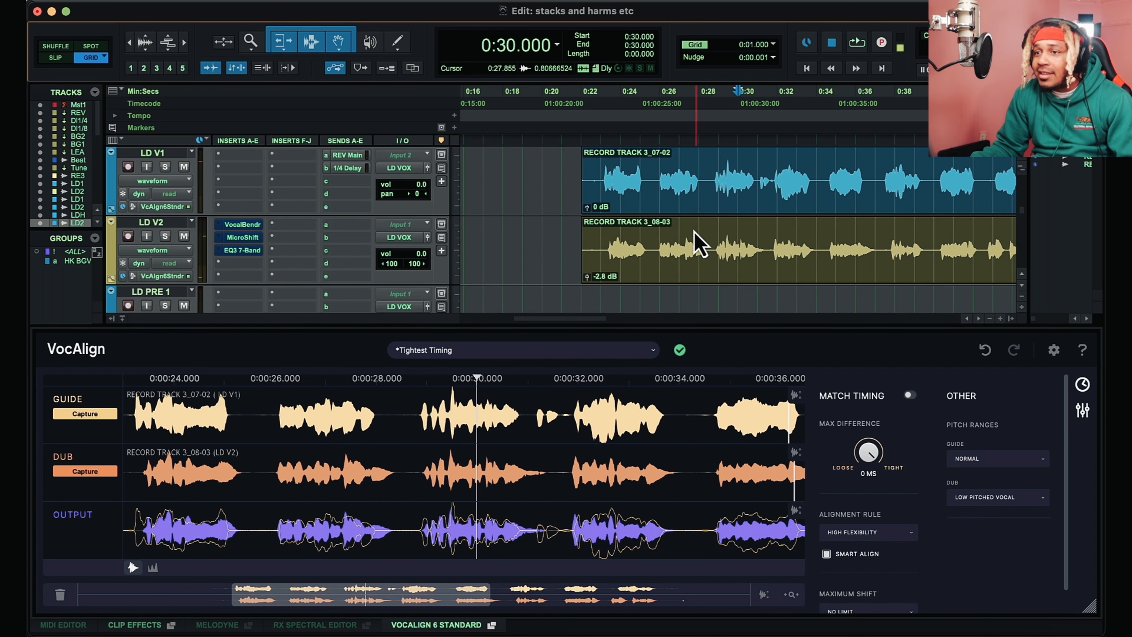
pyautogui.click(679, 224)
pyautogui.press('space')
pyautogui.press('t')
pyautogui.press('t')
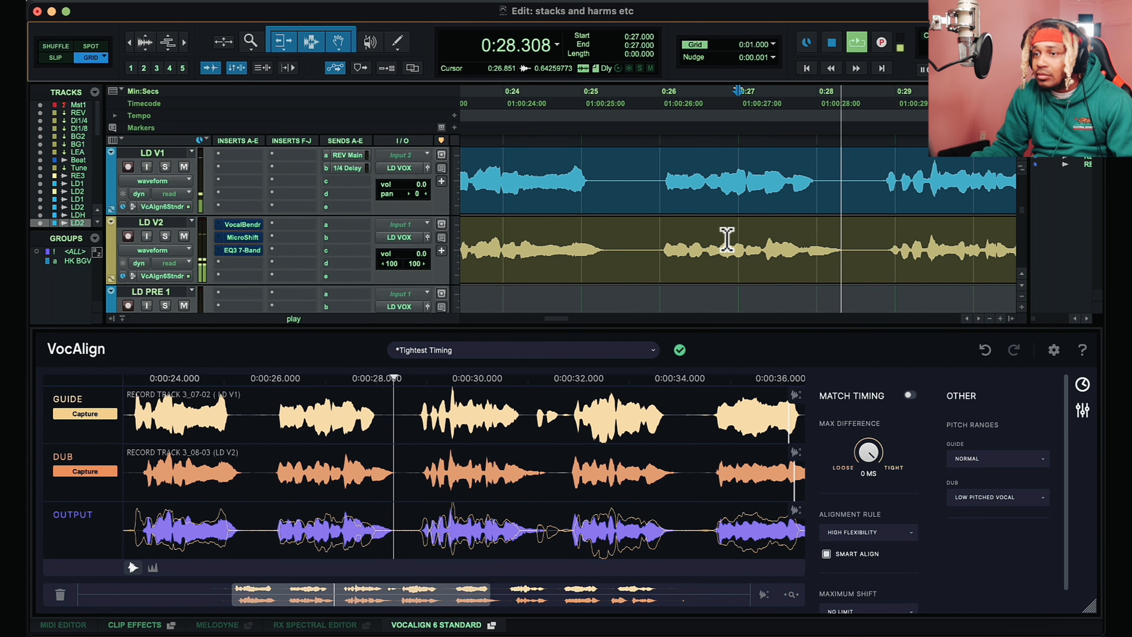
# - Replay from 0:27 comparing LD V2 with its Vocal Bender and MicroShift inserts active and bypassed, ending with them bypassed
pyautogui.press('space')
pyautogui.press('space')
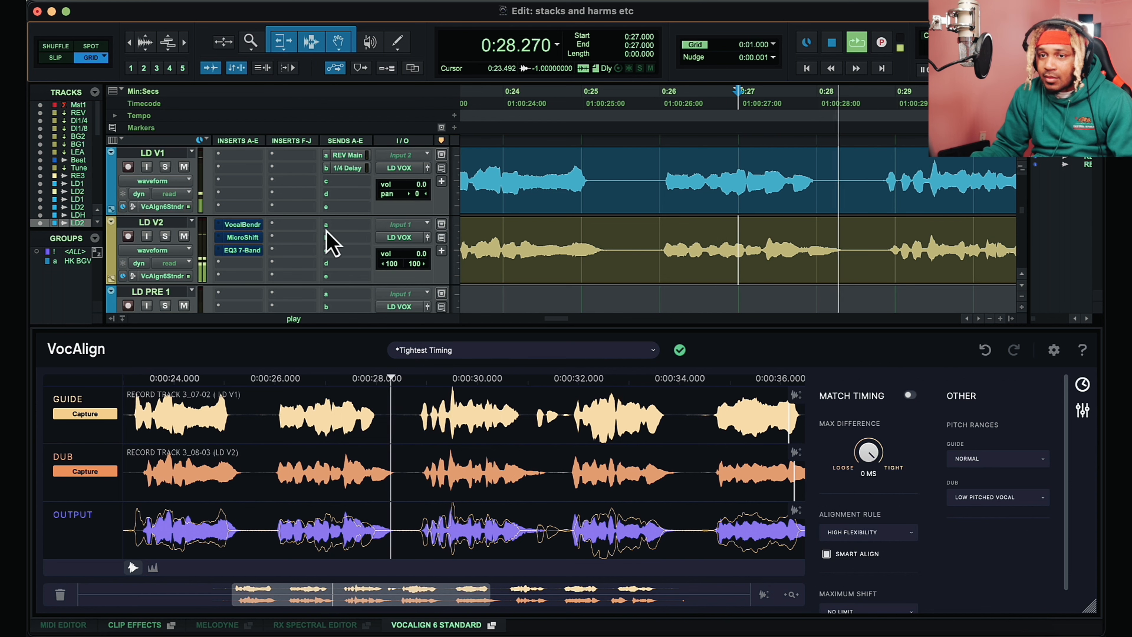
pyautogui.press('space')
pyautogui.press('space')
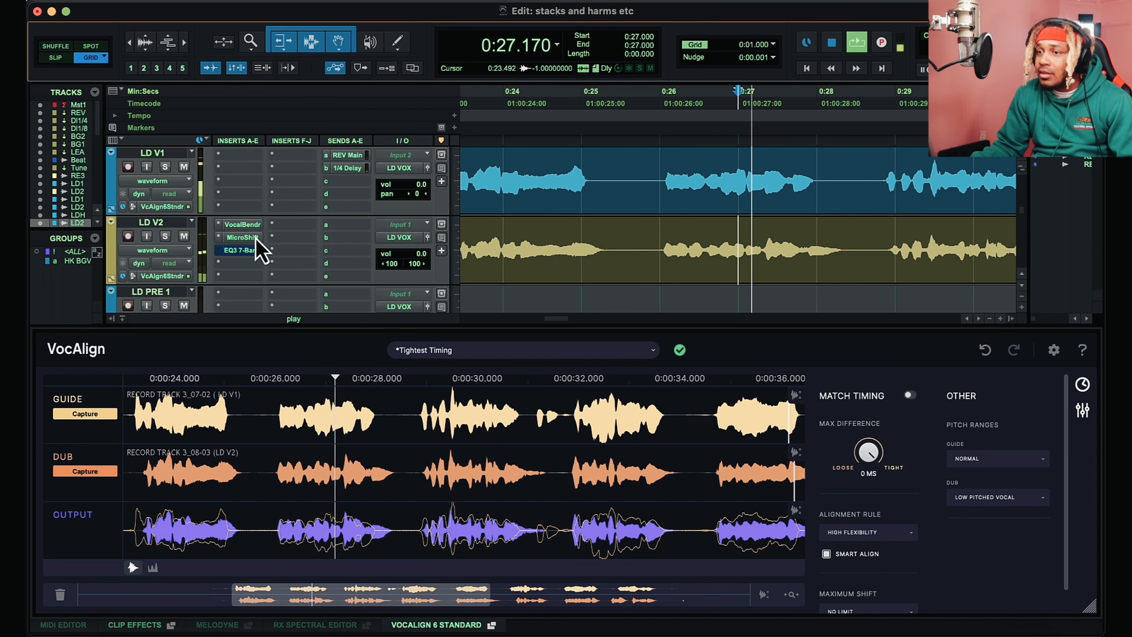
pyautogui.press('r')
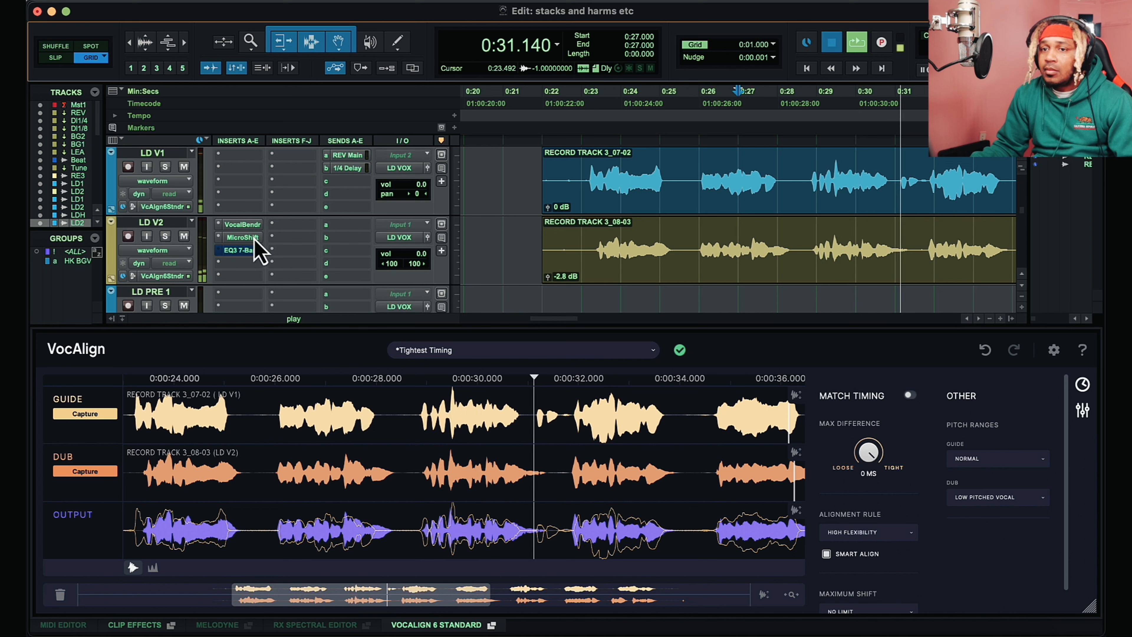
pyautogui.press('space')
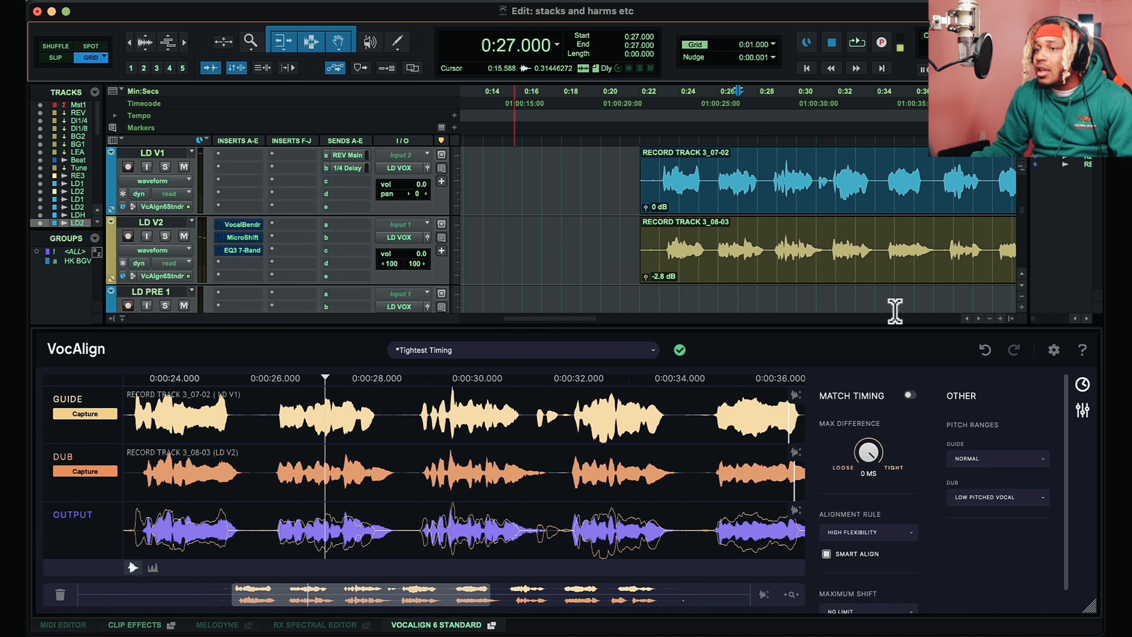
# - Examine the LD V1 and LD V2 waveforms up close around 0:27 while replaying the unaligned vocals
pyautogui.press('t')
pyautogui.press('space')
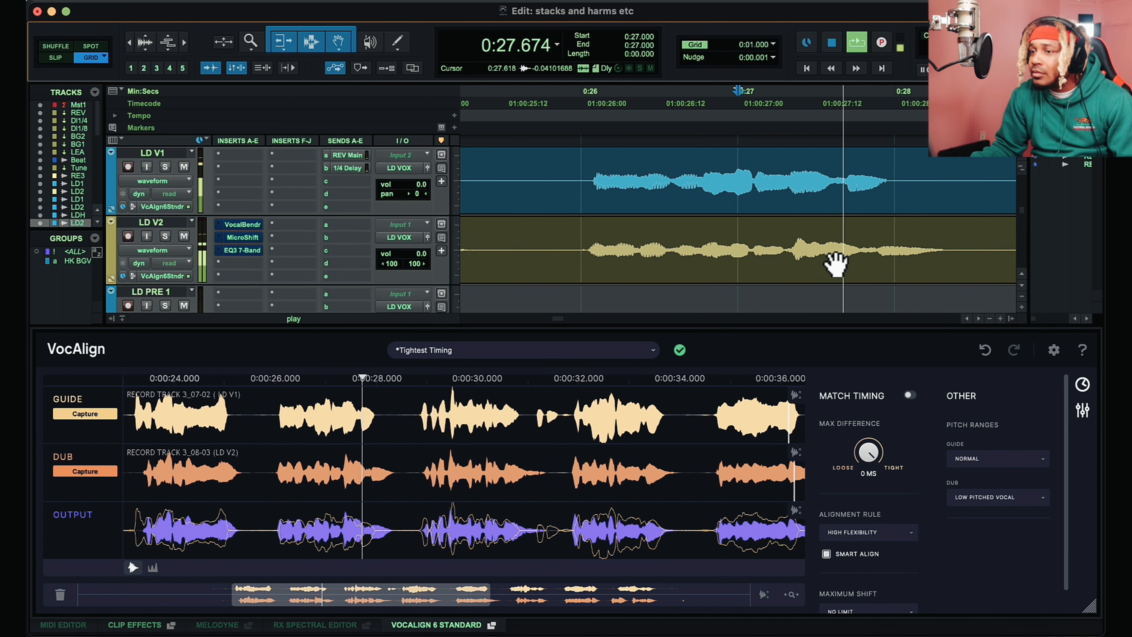
pyautogui.press('r')
pyautogui.press('space')
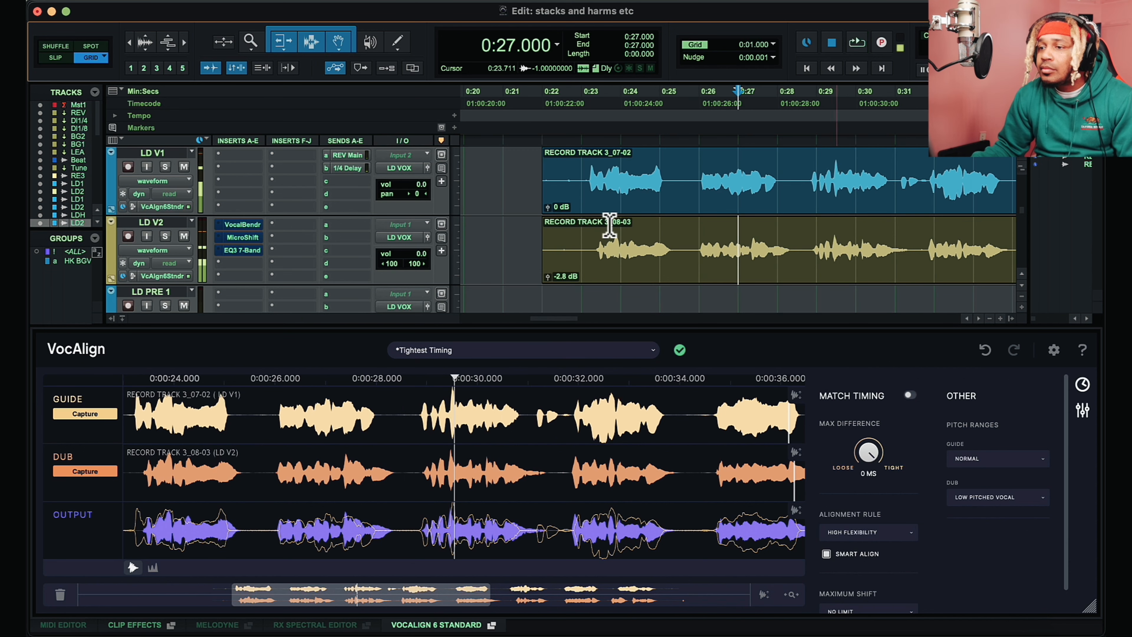
# - Replay the vocals from 0:27, stop playback, and split the LD V2 clip at 0:27
pyautogui.press('space')
pyautogui.press('t')
pyautogui.press('t')
pyautogui.press('space')
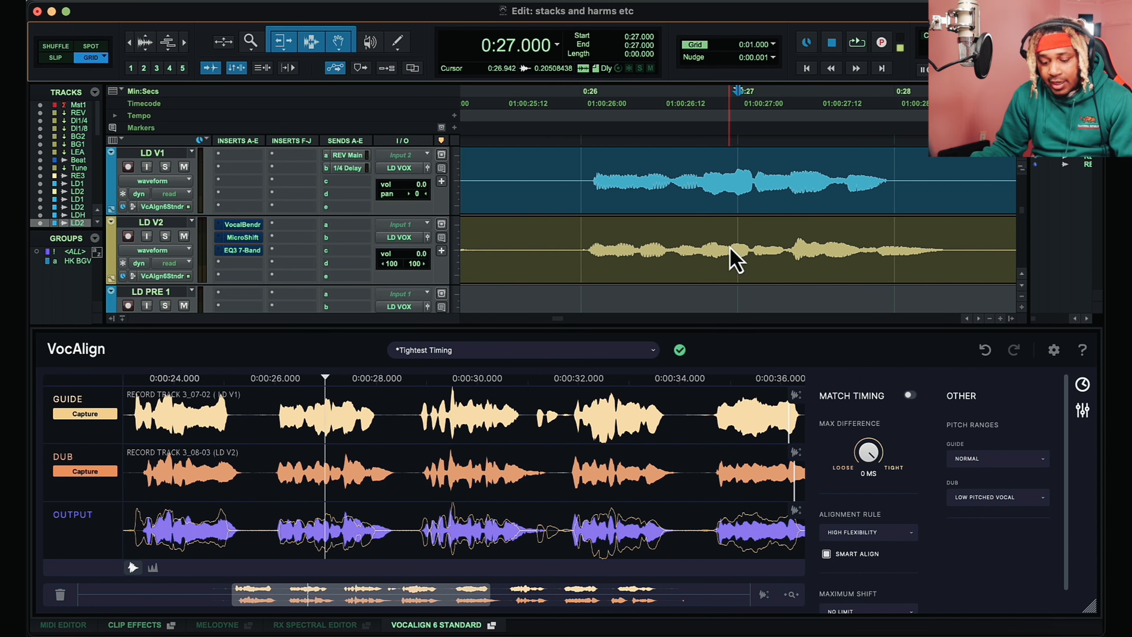
pyautogui.press('r')
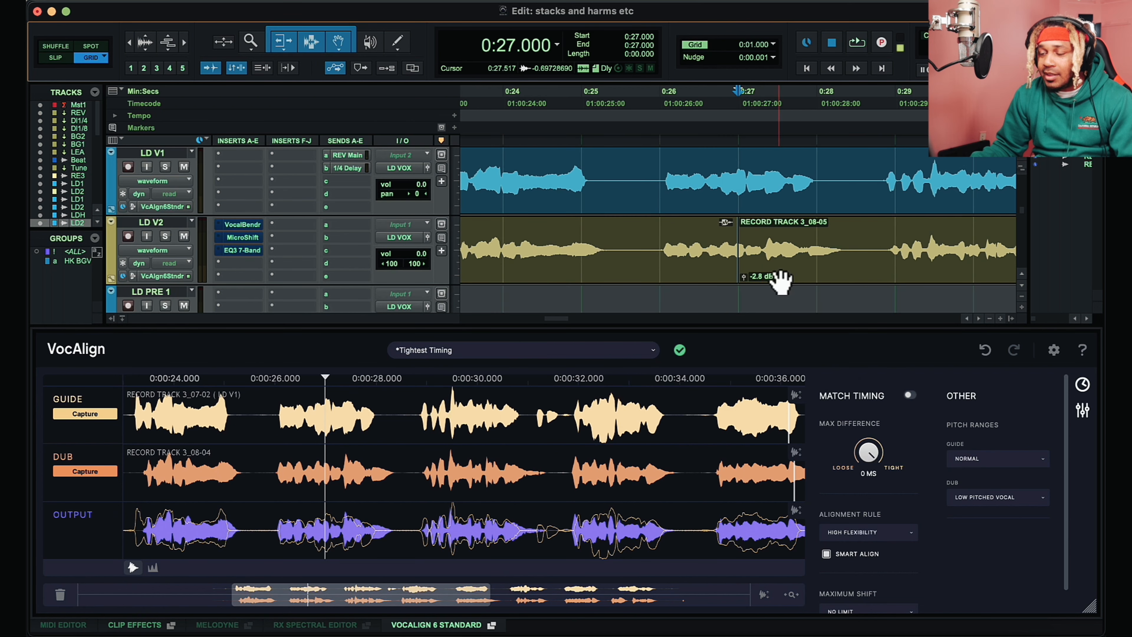
# - Copy the later LD V2 clip to LD PRE 1, switch to Slip mode, and move the copy earlier to 0:26.924
pyautogui.moveTo(781, 278); pyautogui.dragTo(783, 312)
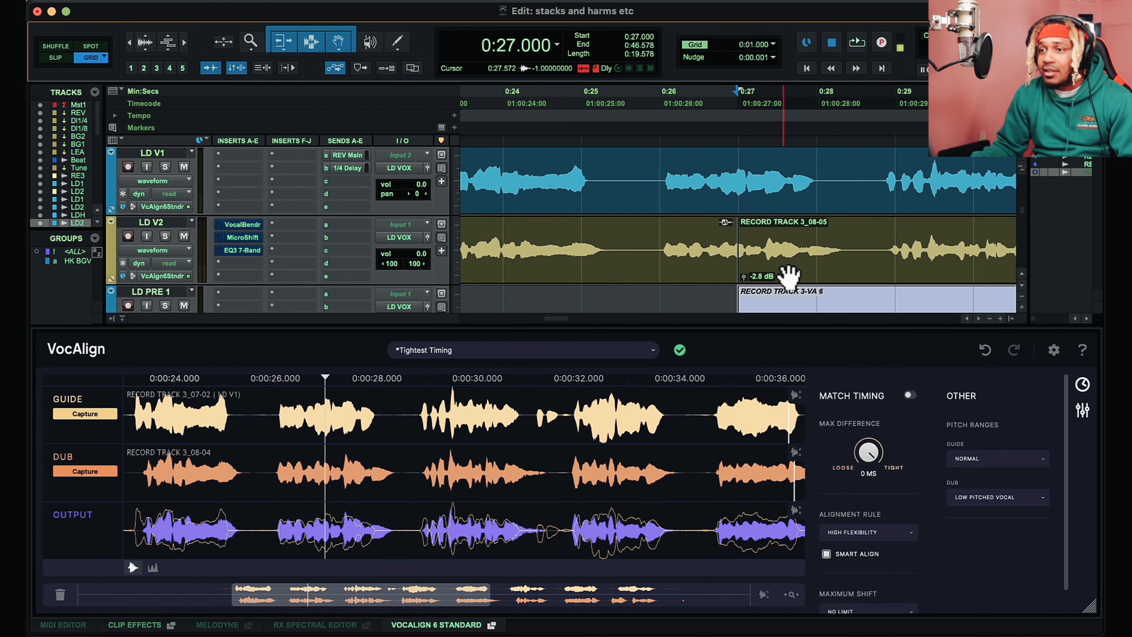
pyautogui.scroll(-2, 786, 273)
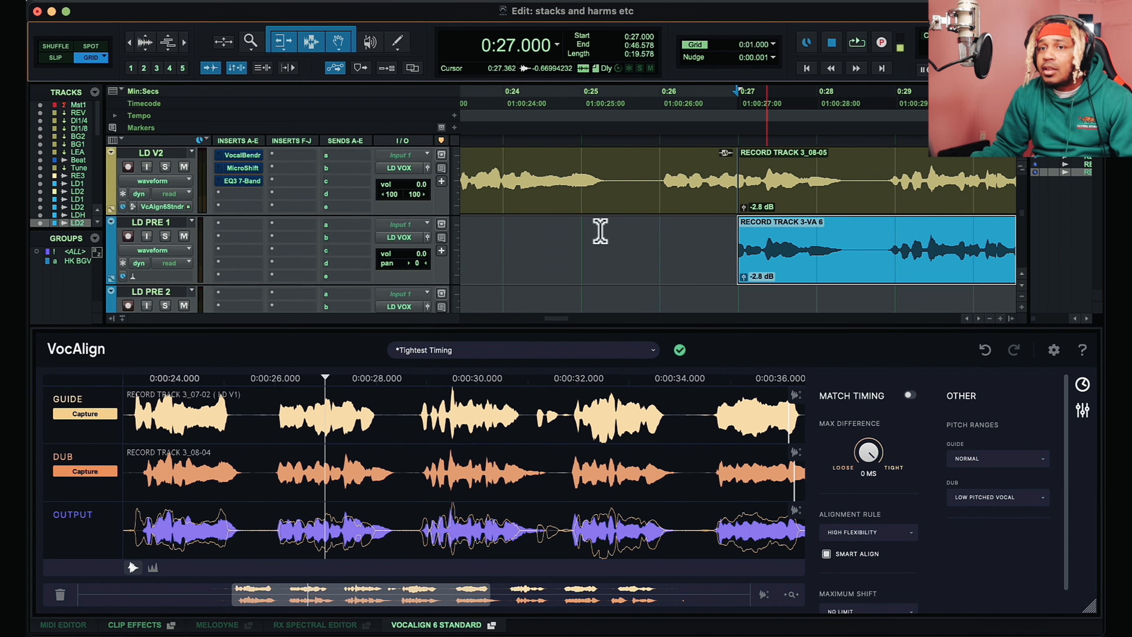
pyautogui.click(55, 58)
pyautogui.press('t')
pyautogui.press('t')
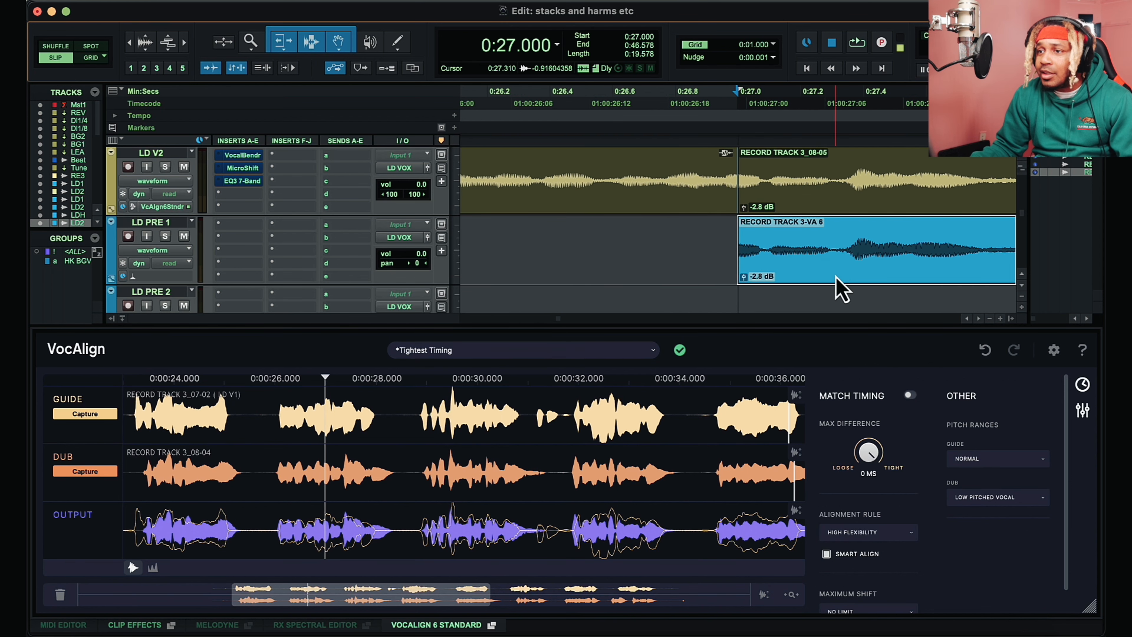
pyautogui.moveTo(835, 284); pyautogui.dragTo(811, 282)
pyautogui.scroll(4, 783, 258)
pyautogui.scroll(-3, 787, 263)
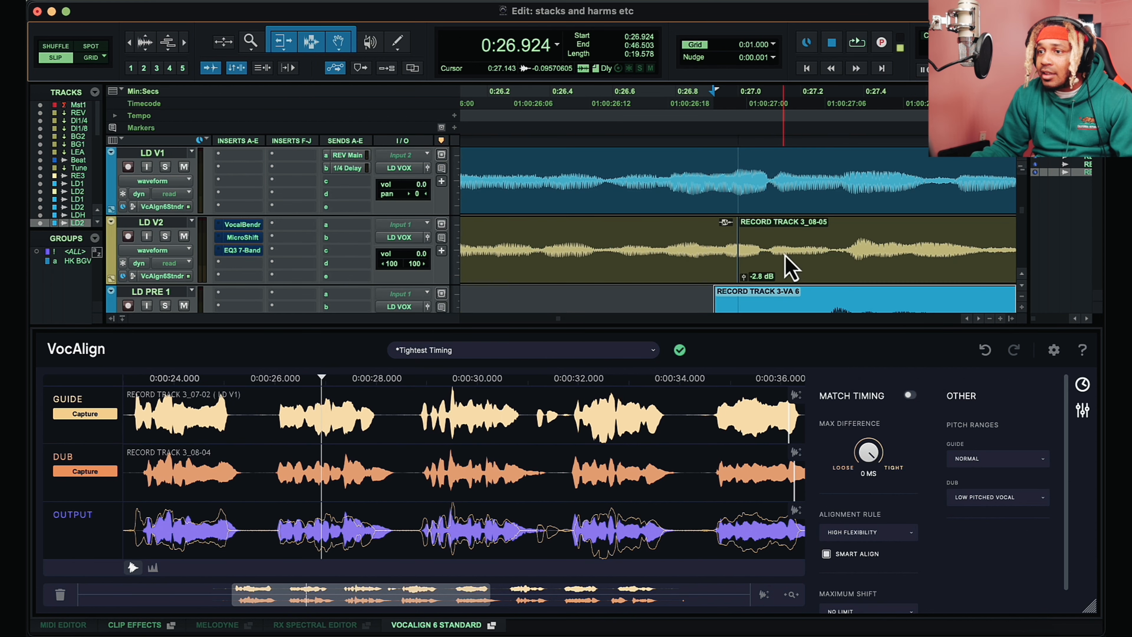
# - Mute both LD V2 clips and play LD V1 with the LD PRE 1 copy from 0:25.984
pyautogui.press('r')
pyautogui.press('r')
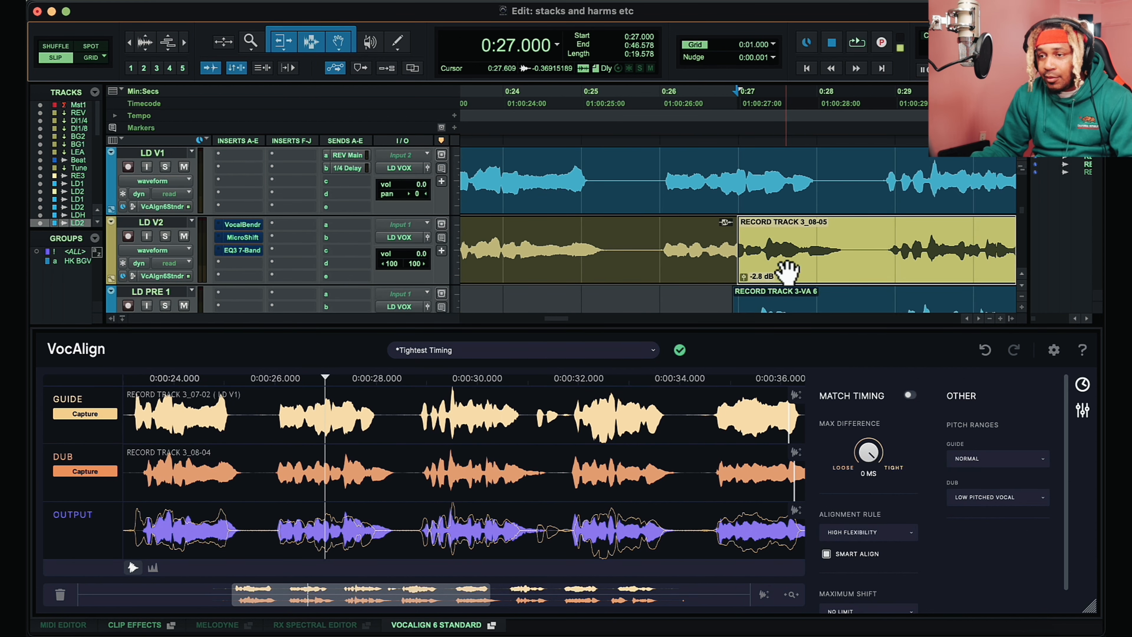
pyautogui.click(682, 273)
pyautogui.click(667, 237)
pyautogui.press('space')
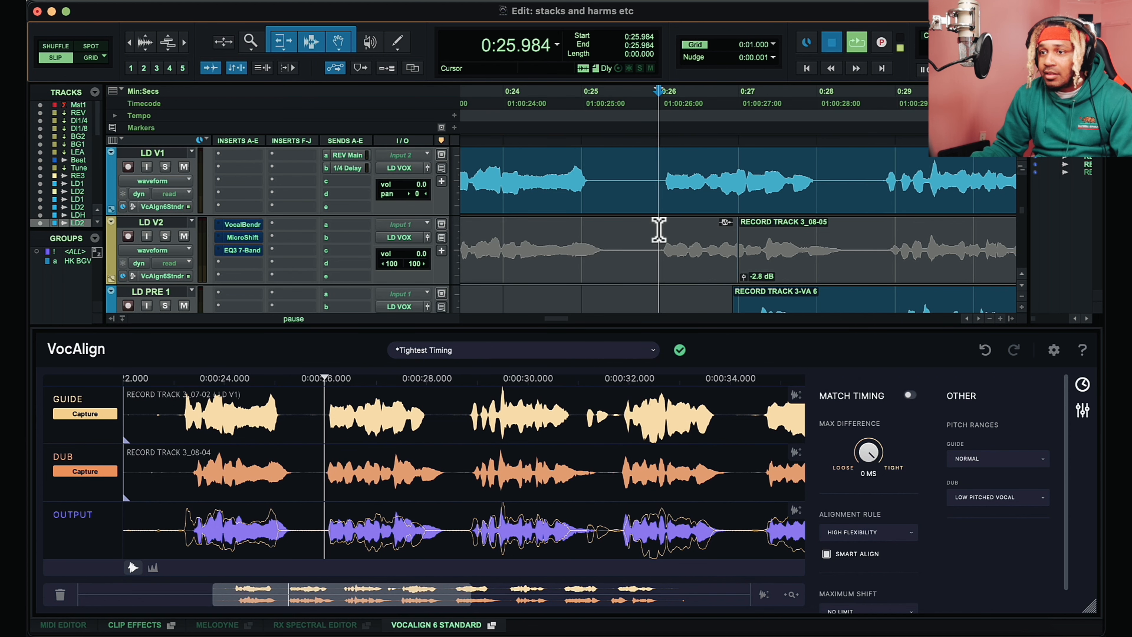
pyautogui.scroll(-3, 730, 238)
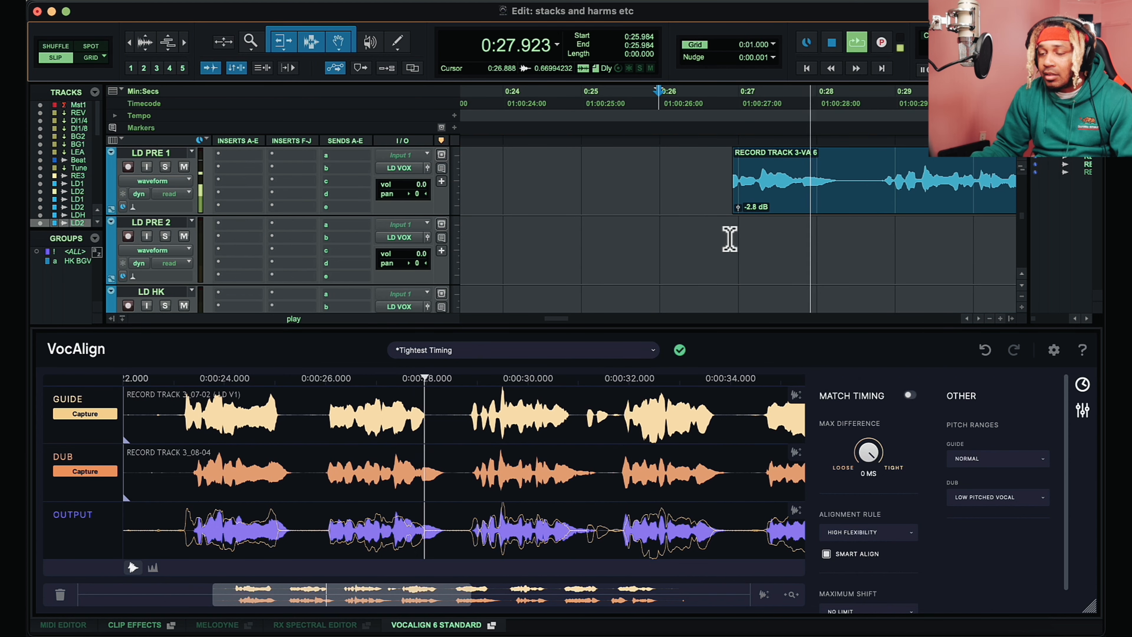
pyautogui.press('space')
pyautogui.scroll(2, 729, 239)
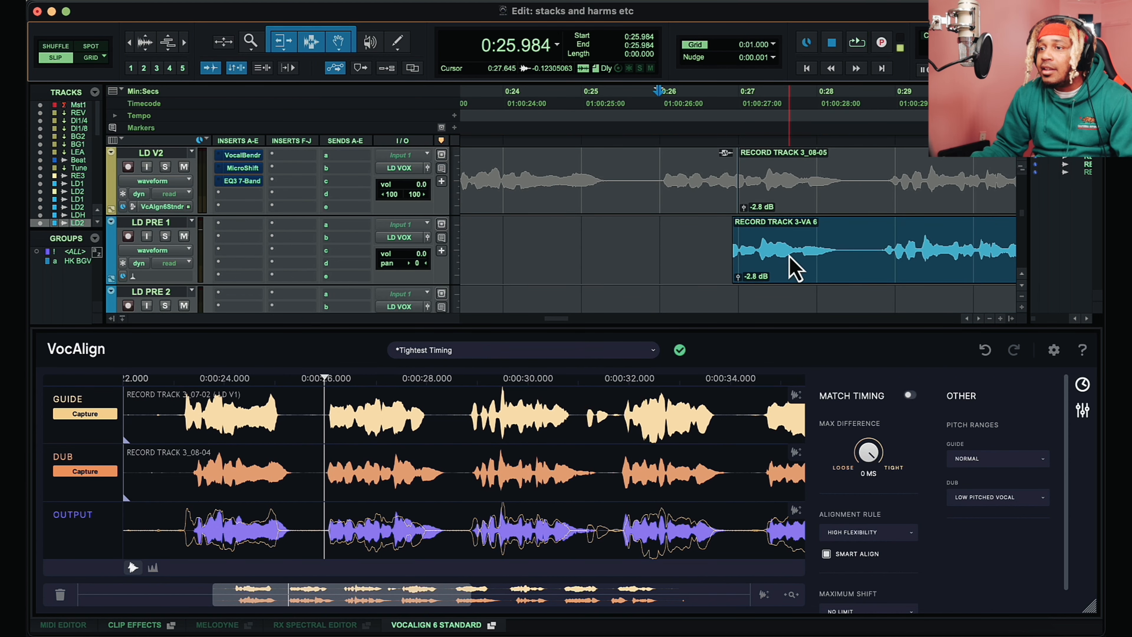
# - Enlarge the track area, shift the LD PRE 1 clip slightly earlier against LD V1, and play from 0:26.431
pyautogui.moveTo(729, 329); pyautogui.dragTo(731, 361)
pyautogui.scroll(2, 805, 270)
pyautogui.press('t')
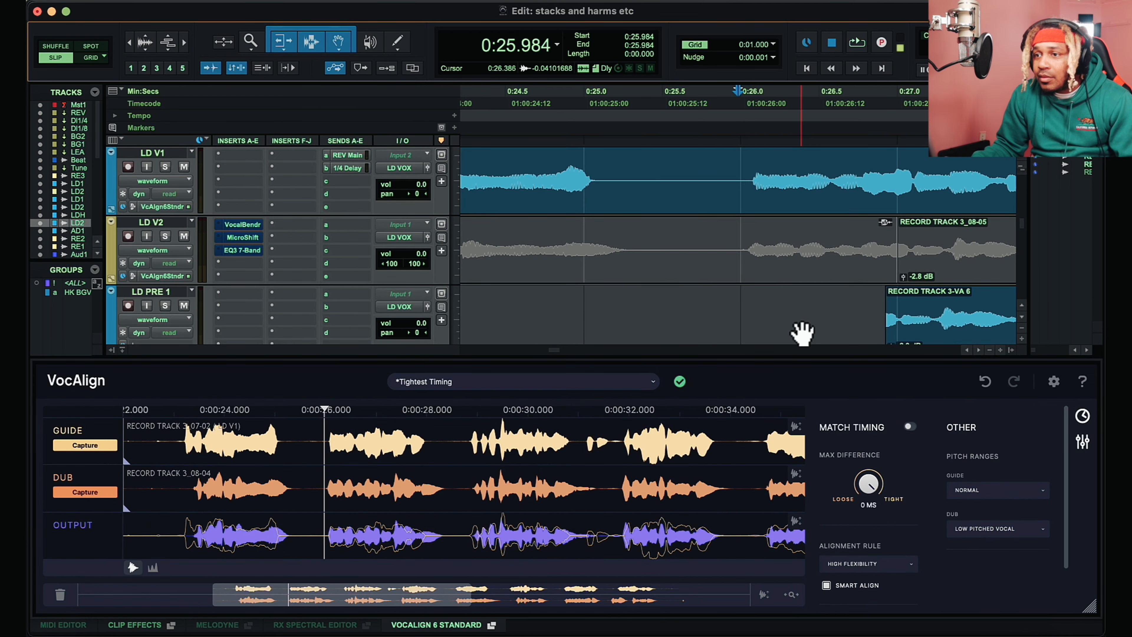
pyautogui.hscroll(5, 962, 321)
pyautogui.moveTo(733, 341); pyautogui.dragTo(712, 342)
pyautogui.click(513, 299)
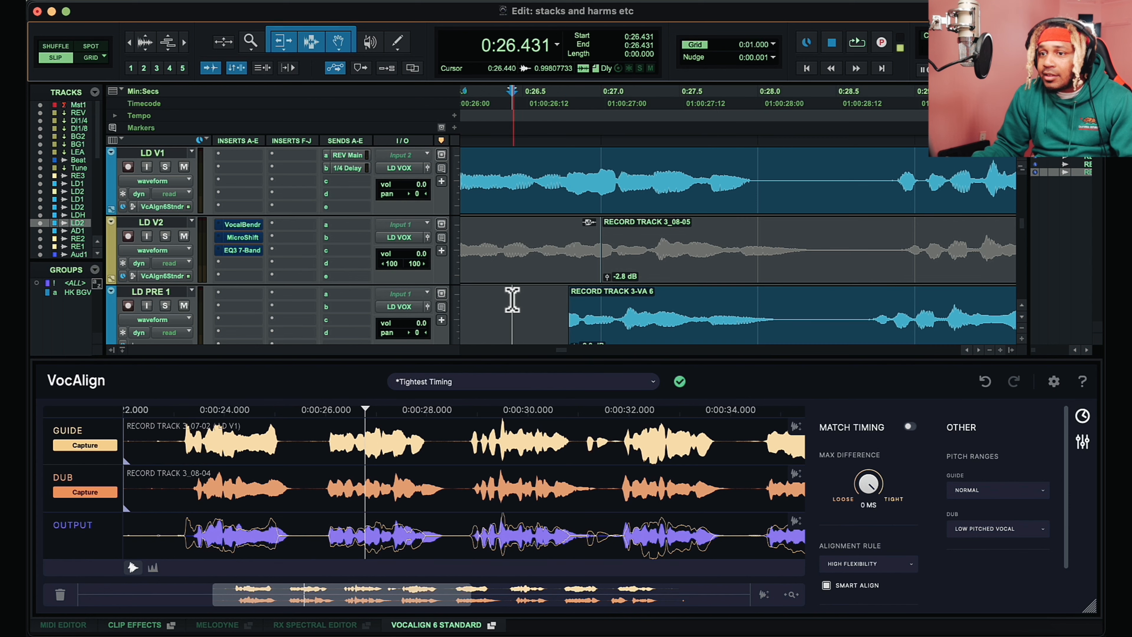
pyautogui.press('space')
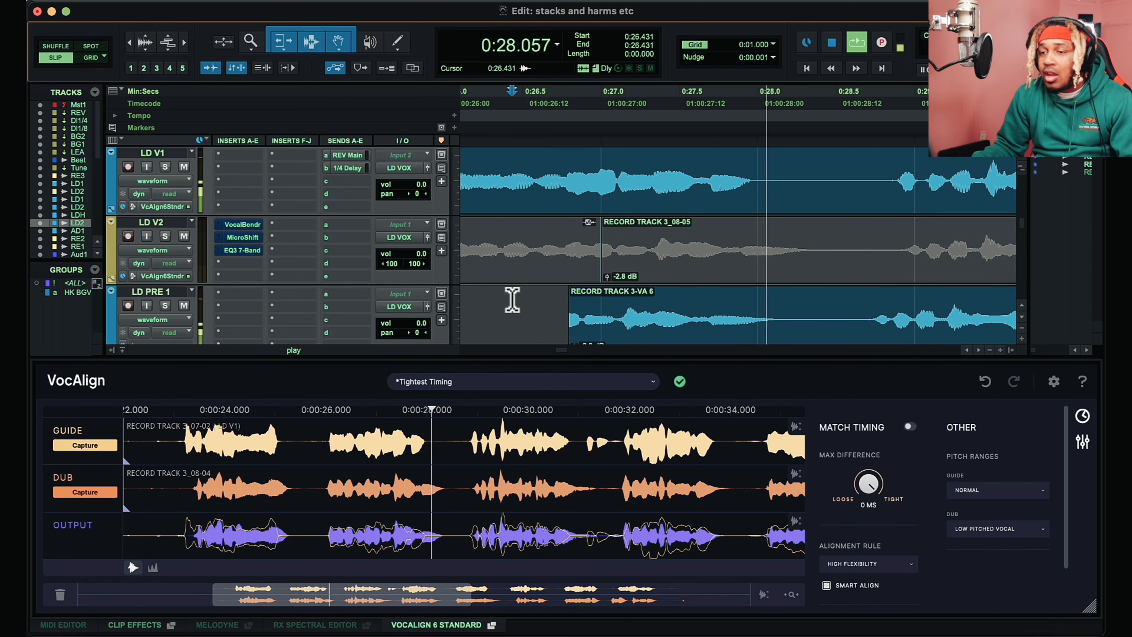
pyautogui.press('space')
pyautogui.press('space')
pyautogui.press('t')
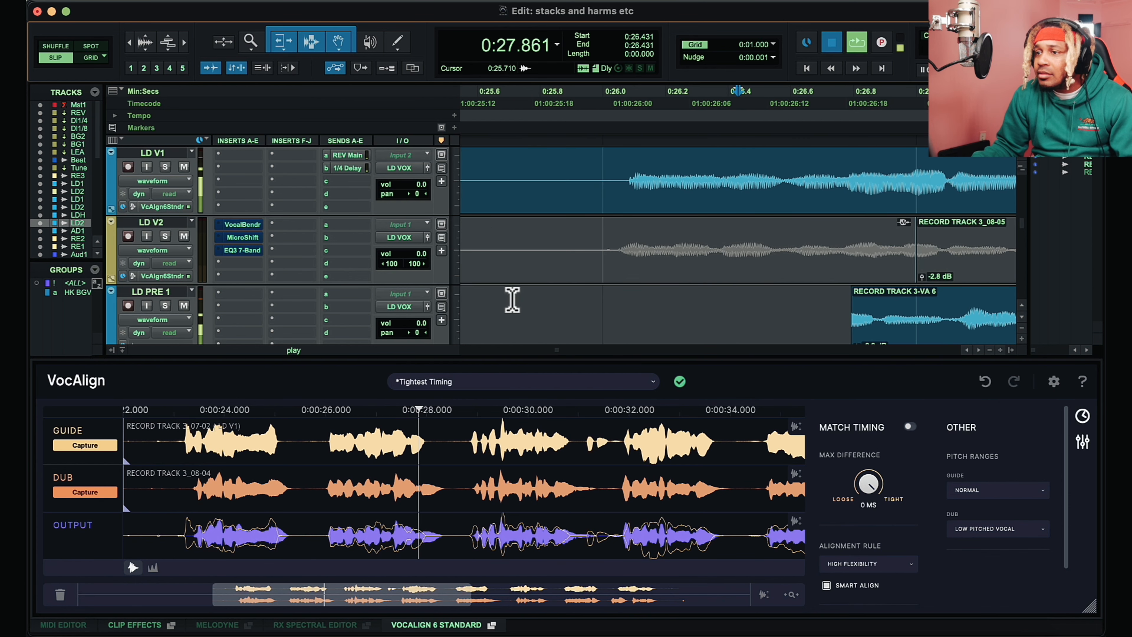
# - Fine-tune the LD PRE 1 clip's start to 0:26.790 by hand and replay it repeatedly against LD V1
pyautogui.press('space')
pyautogui.click(929, 331)
pyautogui.moveTo(928, 331); pyautogui.dragTo(935, 335)
pyautogui.press('space')
pyautogui.press('space')
pyautogui.press('space')
pyautogui.press('space')
pyautogui.press('space')
pyautogui.press('space')
pyautogui.press('space')
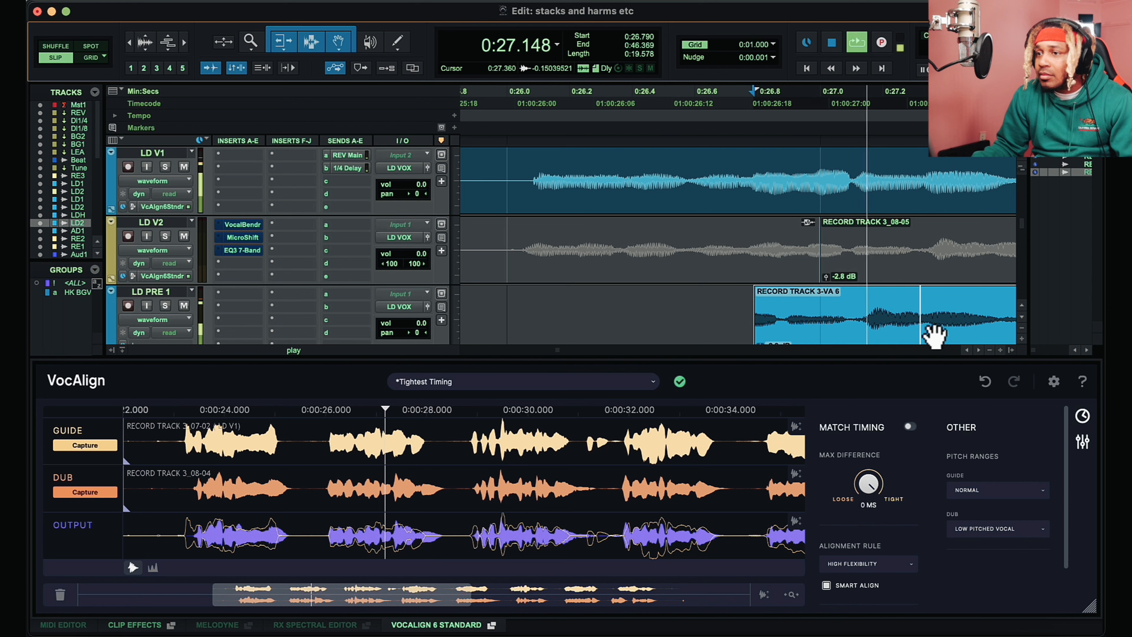
pyautogui.press('super+bracketleft')
pyautogui.press('space')
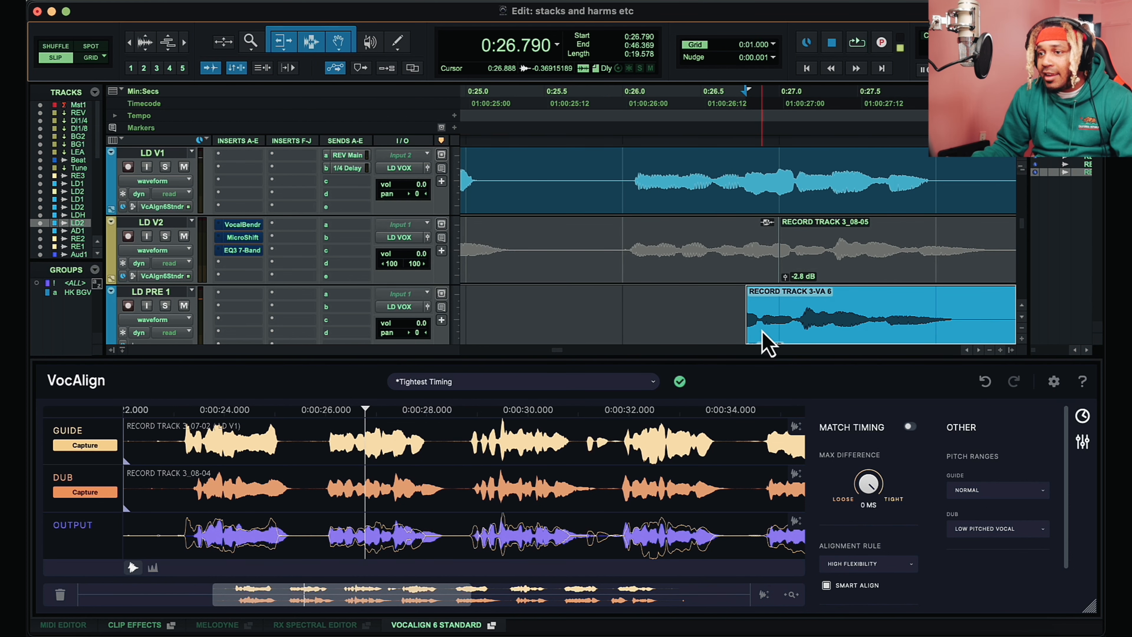
# - Extend the beginning of the LD PRE 1 clip back to about 0:25.67 and play it briefly
pyautogui.moveTo(758, 337); pyautogui.dragTo(580, 333)
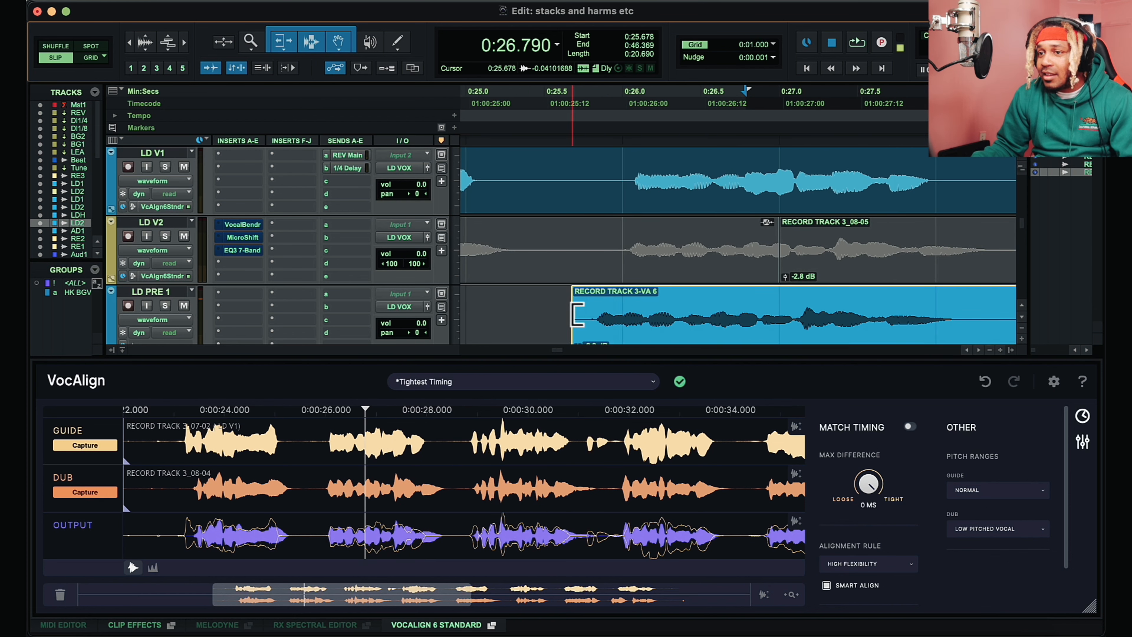
pyautogui.press('space')
pyautogui.press('space')
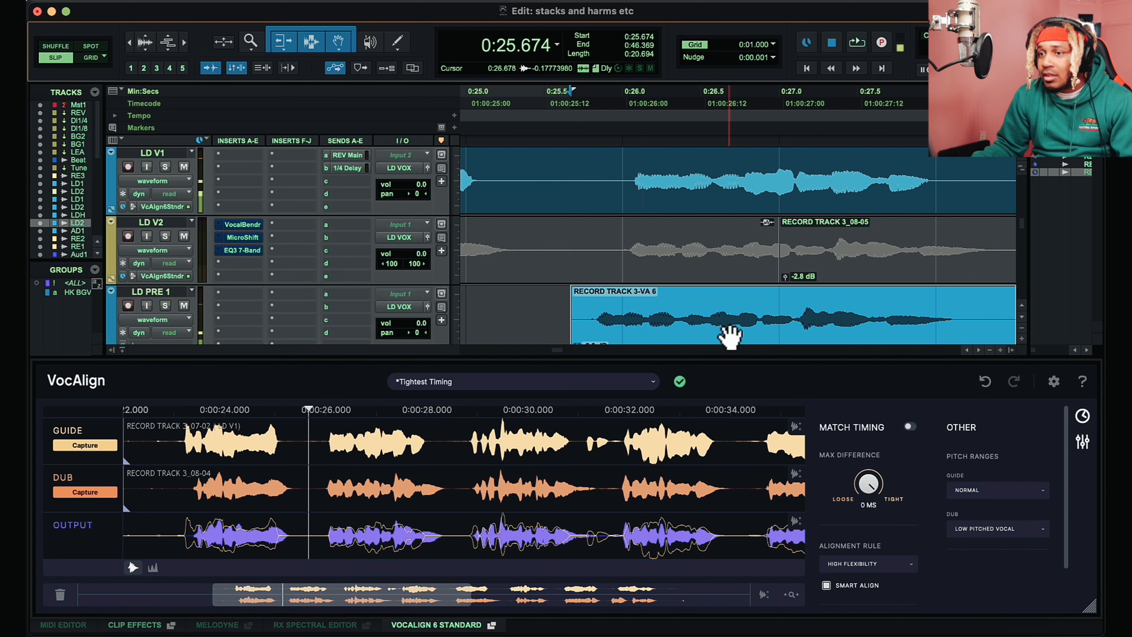
# - Move the LD PRE 1 clip to start at 0:25.966 and play it against LD V1
pyautogui.moveTo(729, 329); pyautogui.dragTo(773, 334)
pyautogui.press('space')
pyautogui.press('space')
pyautogui.press('space')
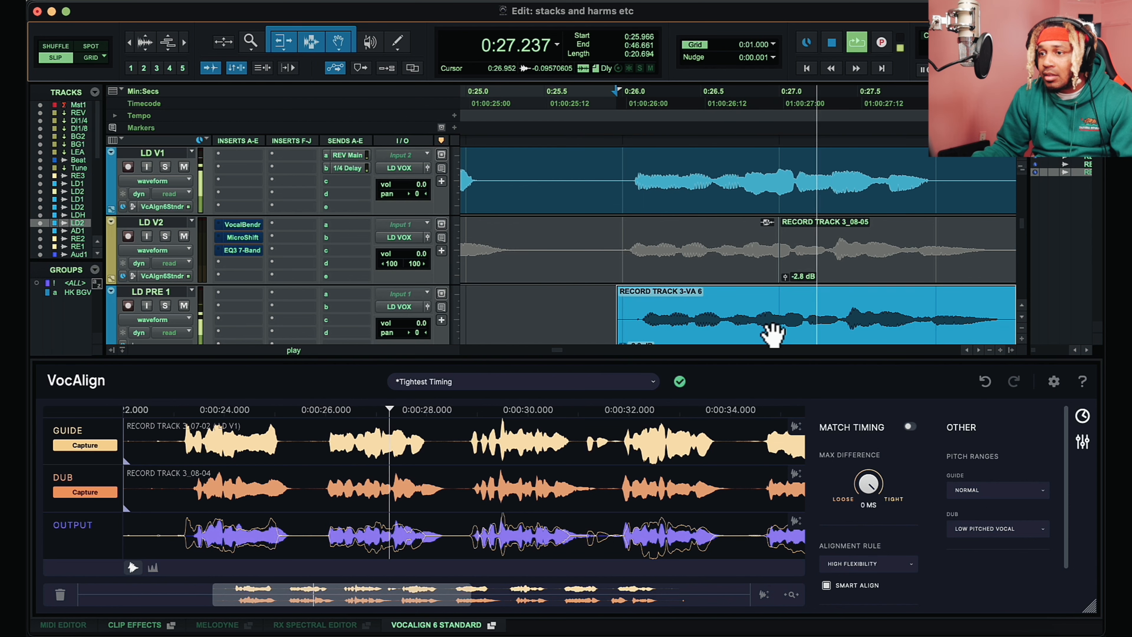
pyautogui.press('r')
pyautogui.press('r')
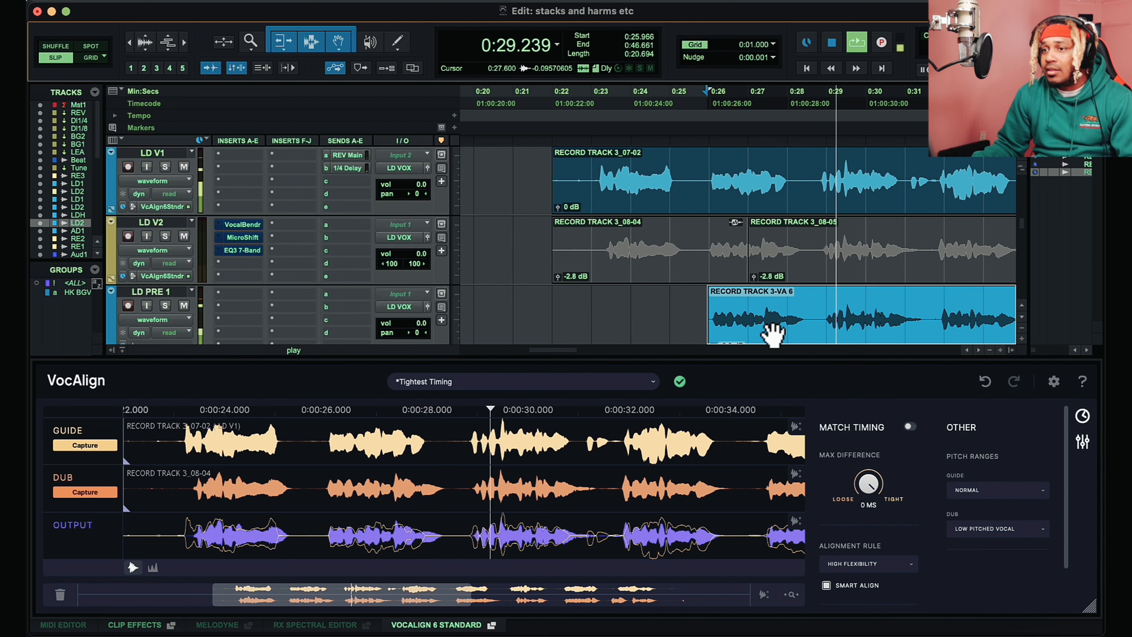
pyautogui.press('space')
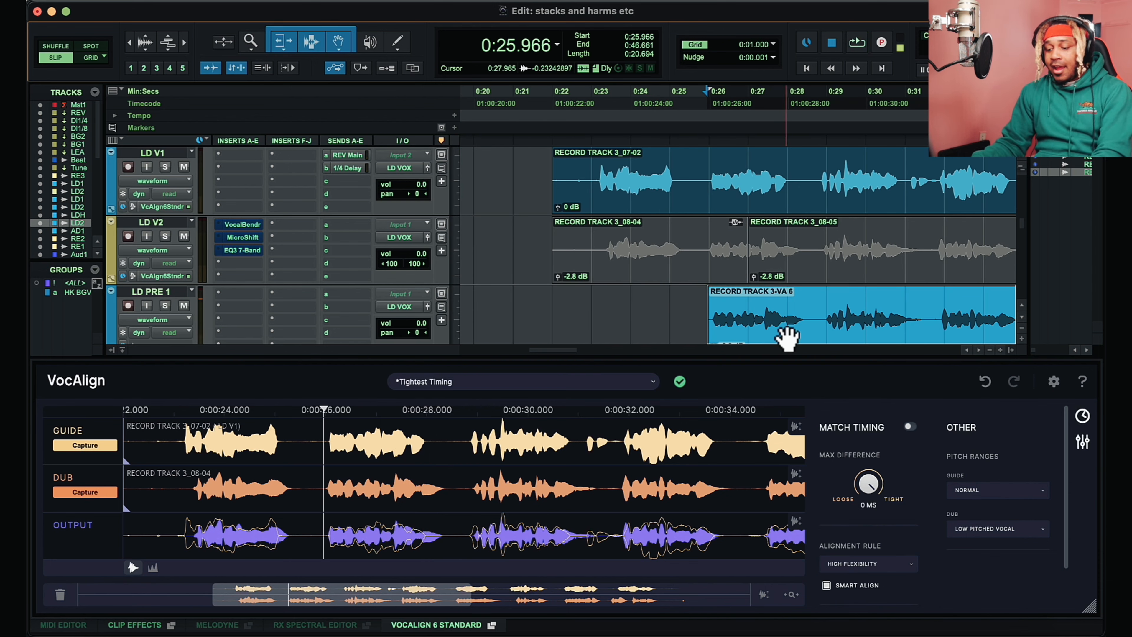
# - Delete the copied clip from LD PRE 1, unmute the later LD V2 clip, and select the earlier one
pyautogui.press('Delete')
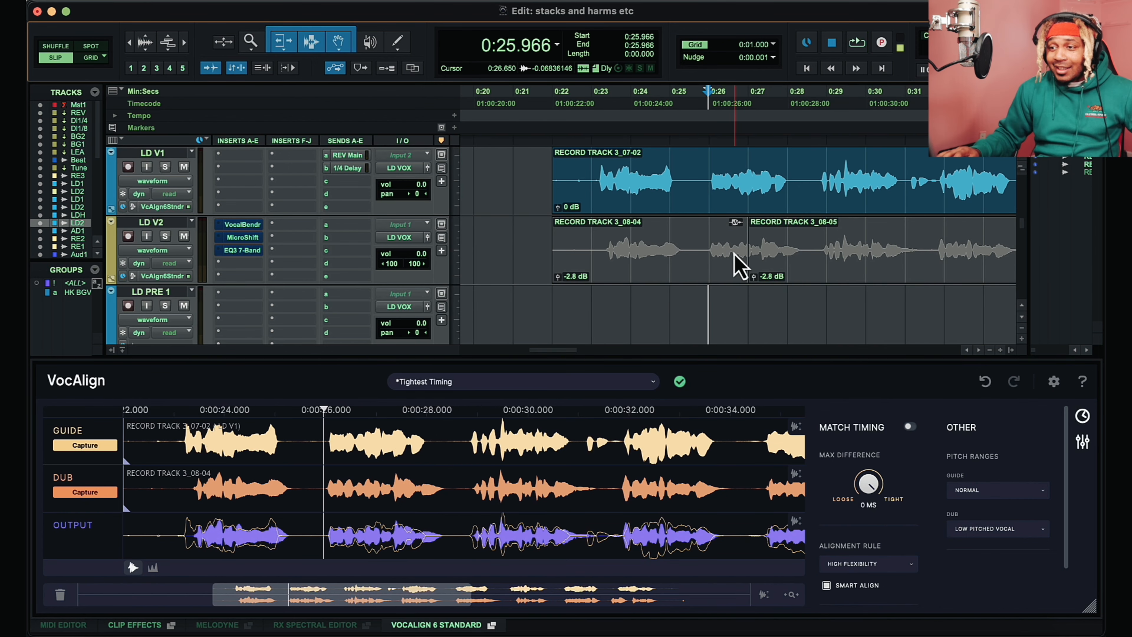
pyautogui.click(841, 273)
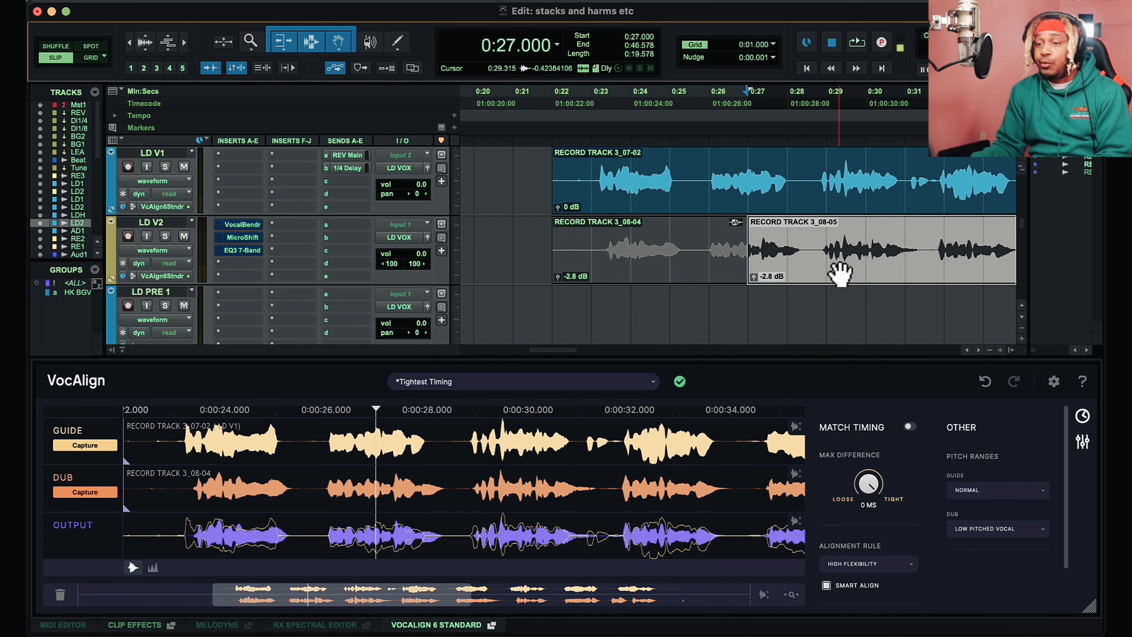
pyautogui.click(724, 277)
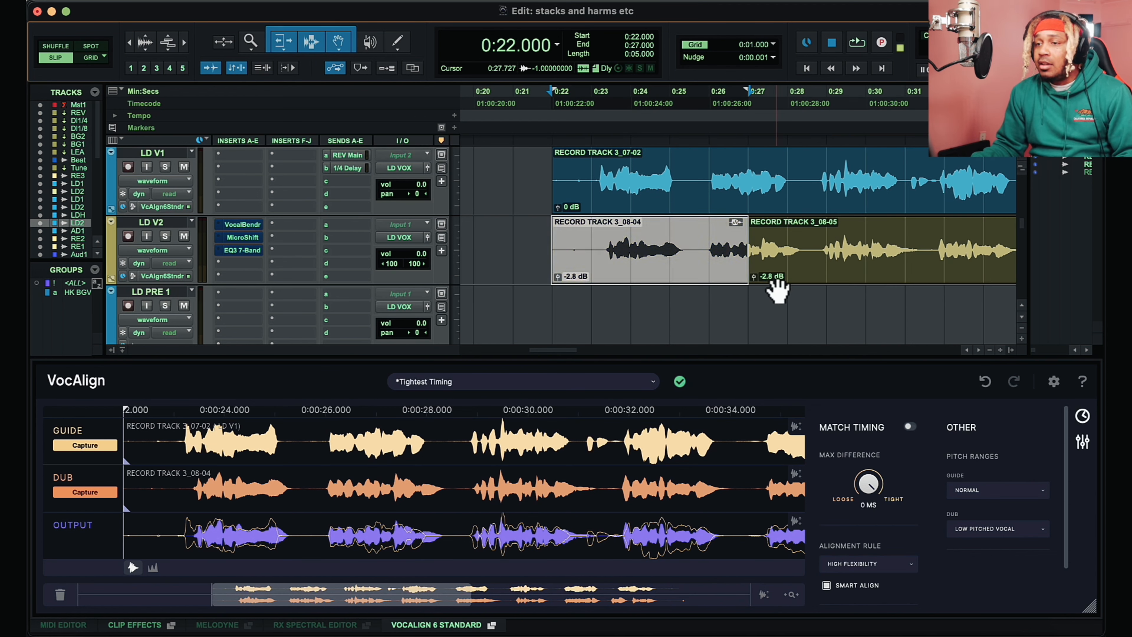
# - Undo the manual alignment edits back to before the later LD V2 clip was copied to LD PRE 1
pyautogui.press('super+z')
pyautogui.press('super+z')
pyautogui.press('super+z')
pyautogui.press('super+z')
pyautogui.press('super+z')
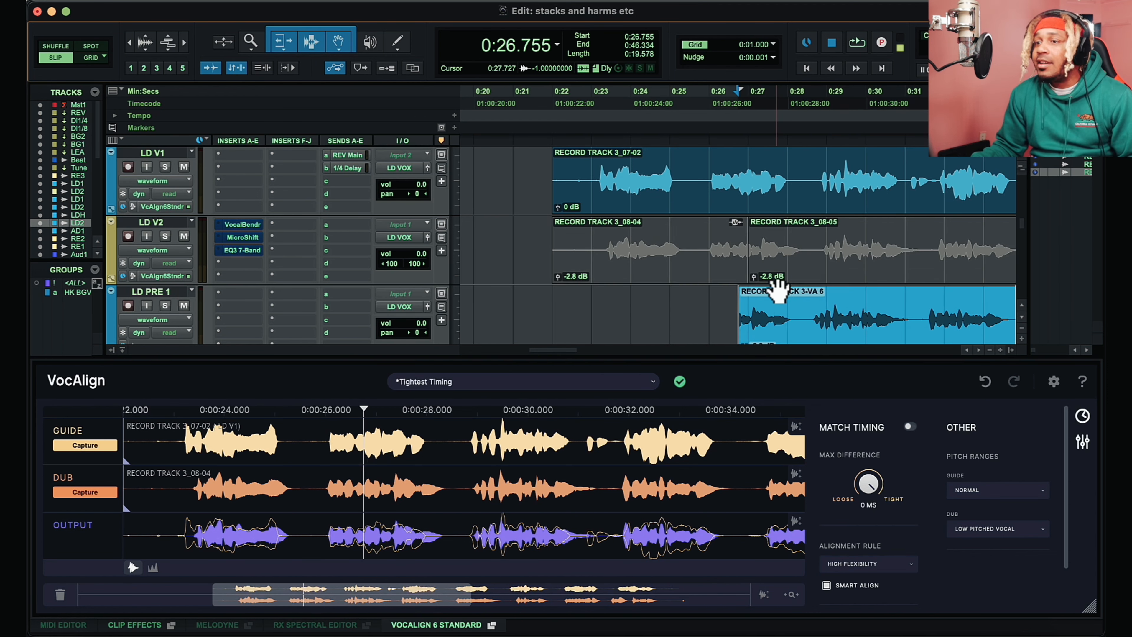
pyautogui.press('super+z')
pyautogui.press('super+z')
pyautogui.press('super+z')
pyautogui.press('super+z')
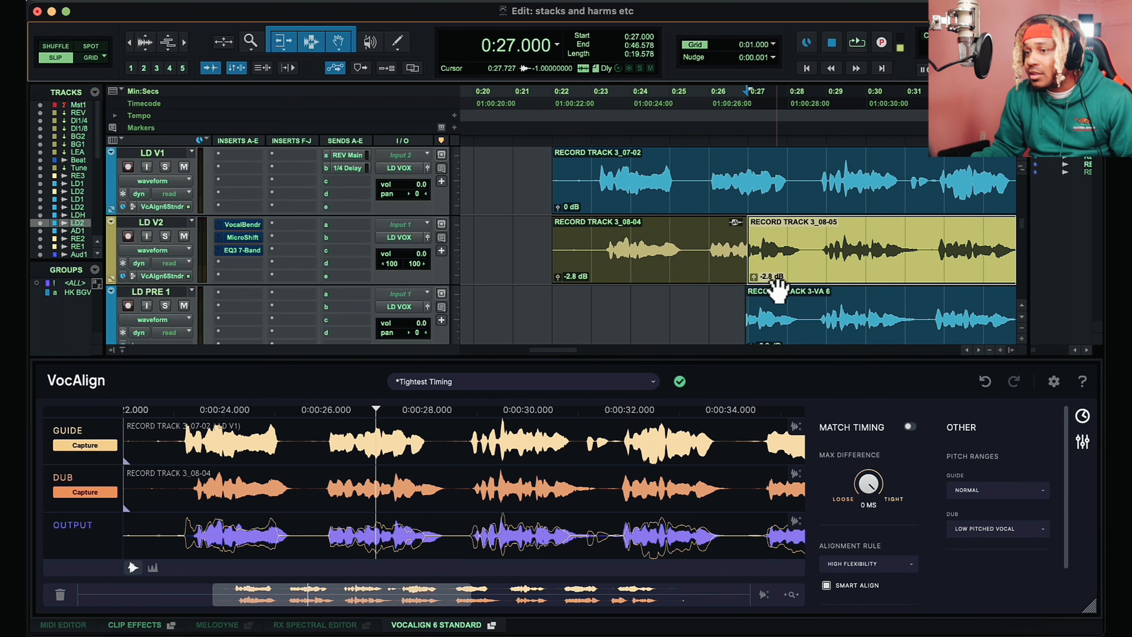
pyautogui.press('super+z')
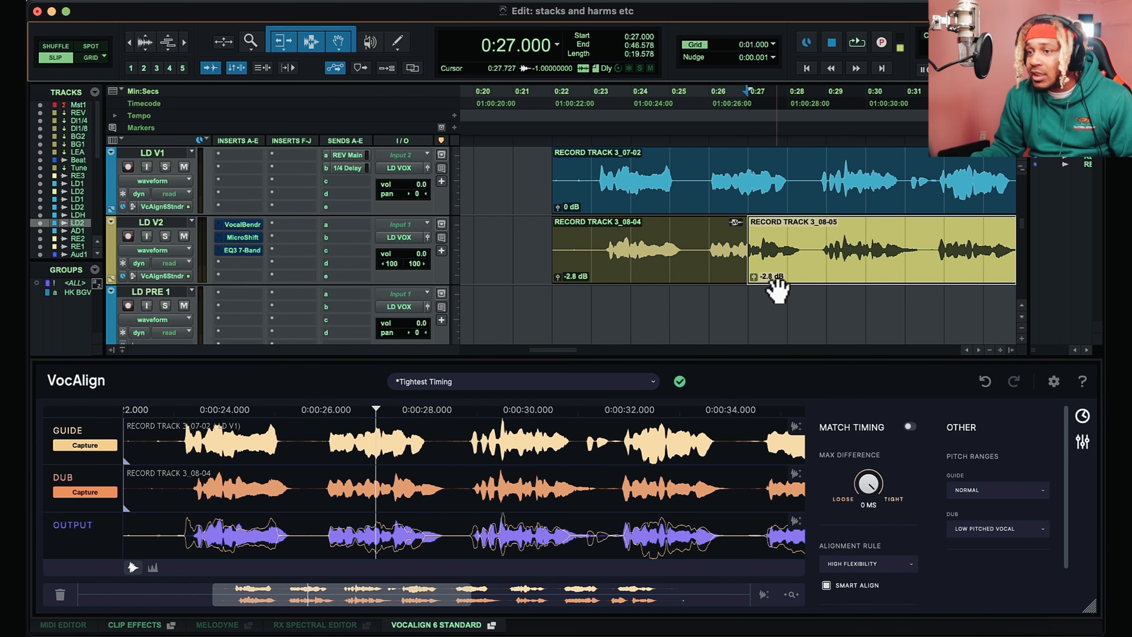
# - Undo the split of the LD V2 clip and capture the LD V1 clip as the VocAlign guide
pyautogui.press('super+z')
pyautogui.click(708, 243)
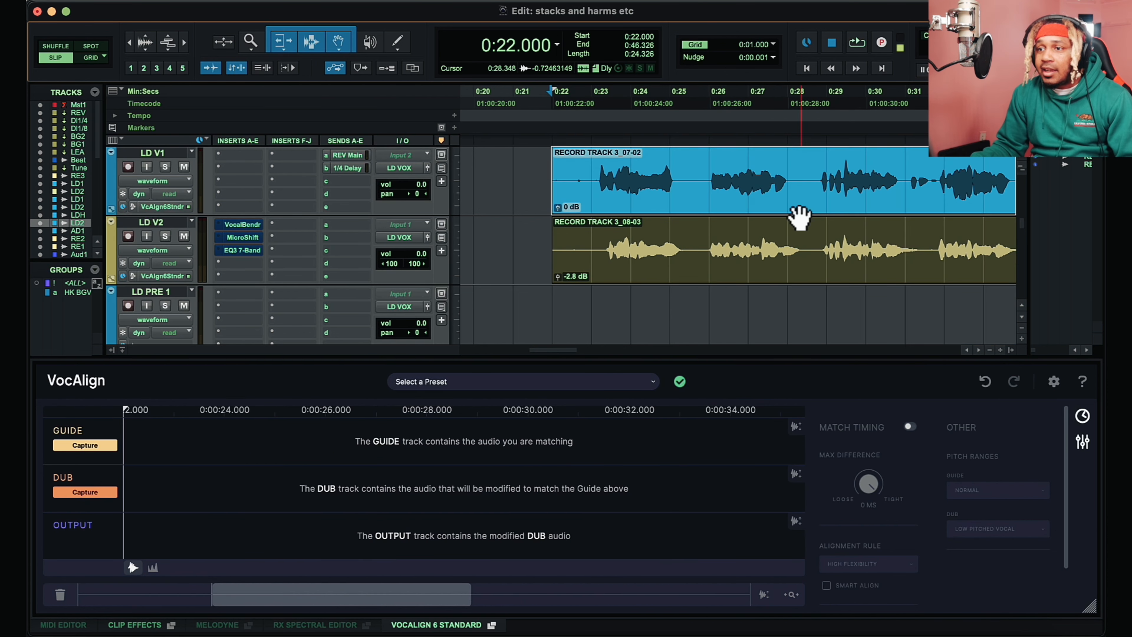
pyautogui.click(763, 254)
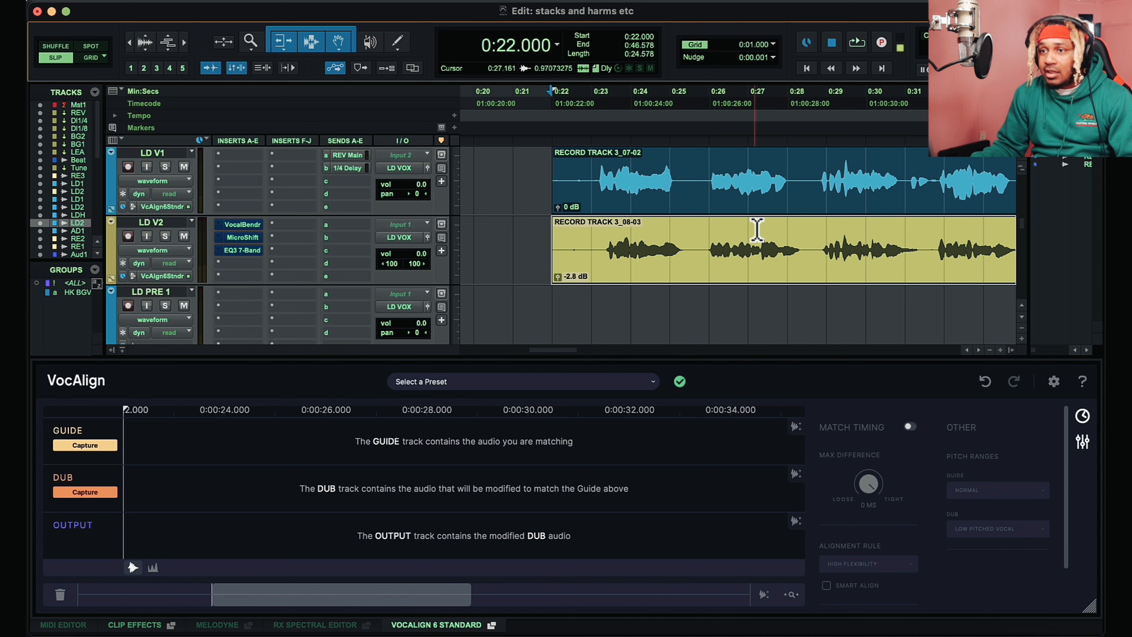
pyautogui.click(700, 199)
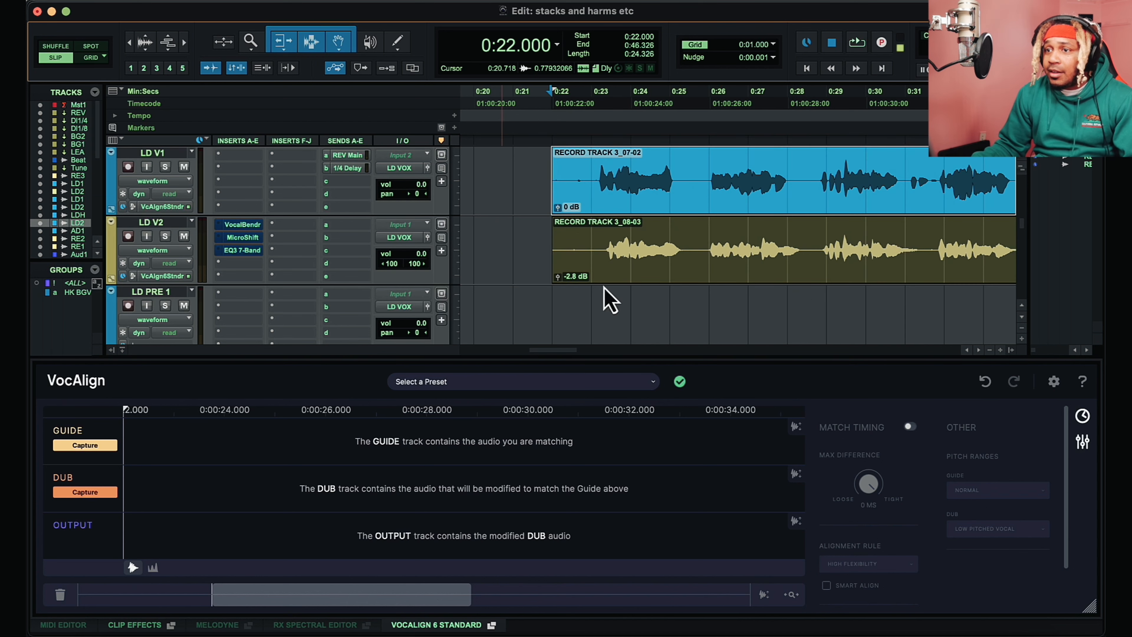
pyautogui.click(73, 446)
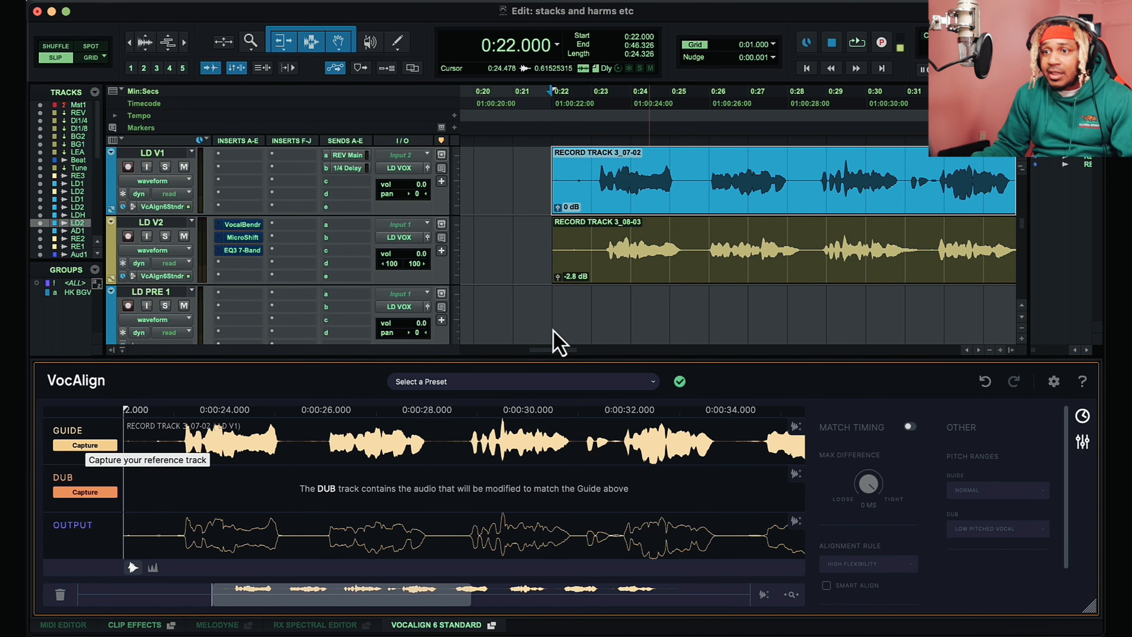
# - Capture the LD V2 clip as the VocAlign dub and enable Match Timing
pyautogui.click(733, 277)
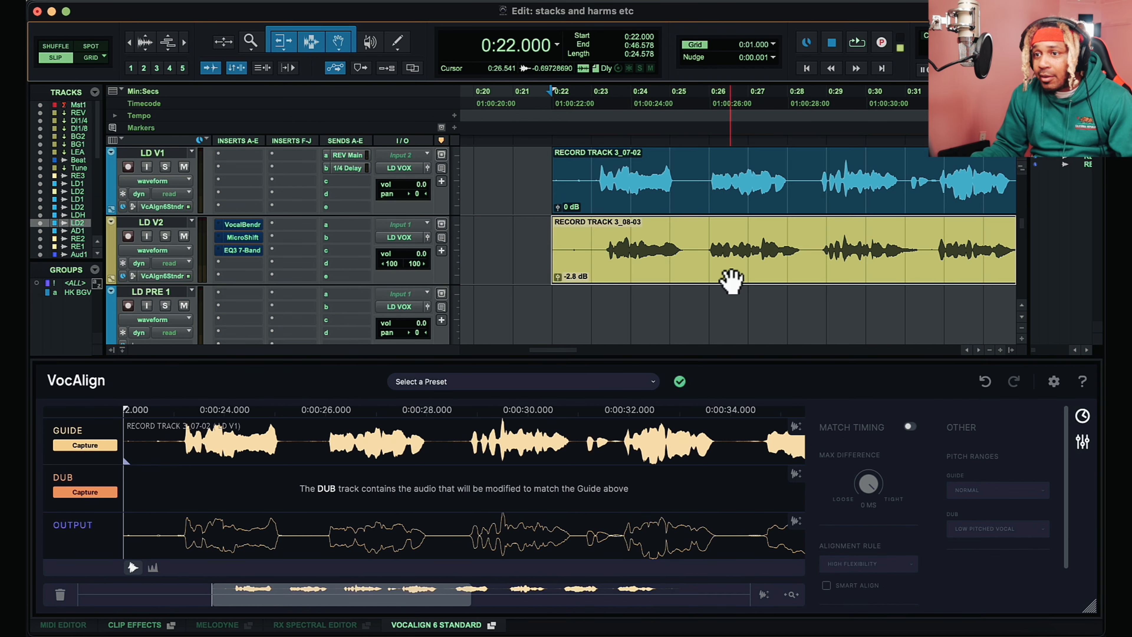
pyautogui.click(79, 495)
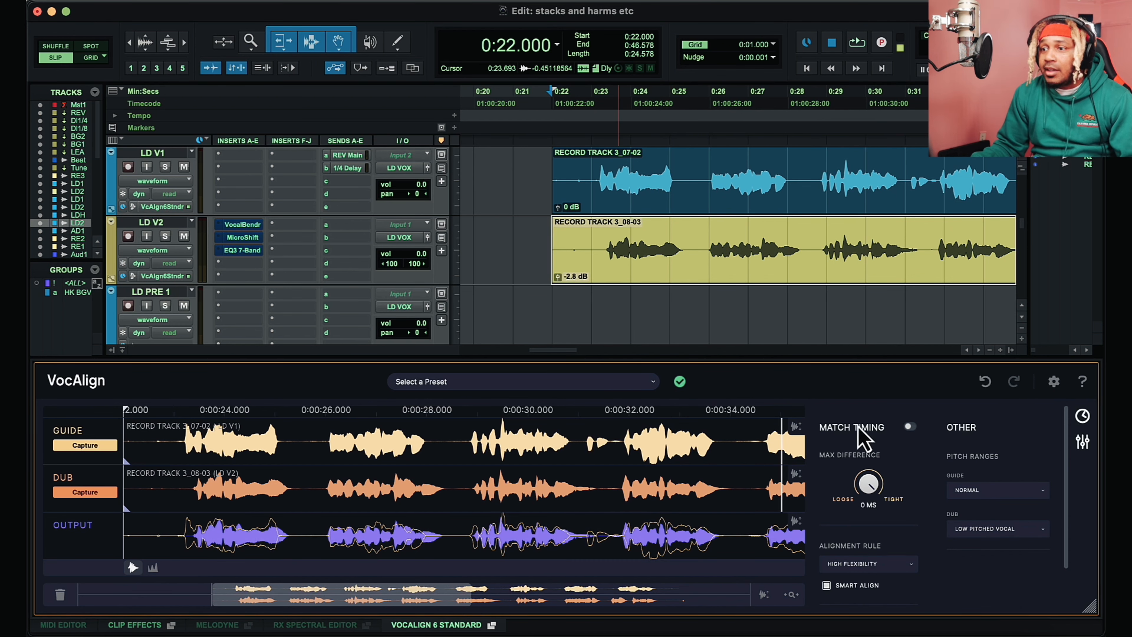
pyautogui.click(910, 427)
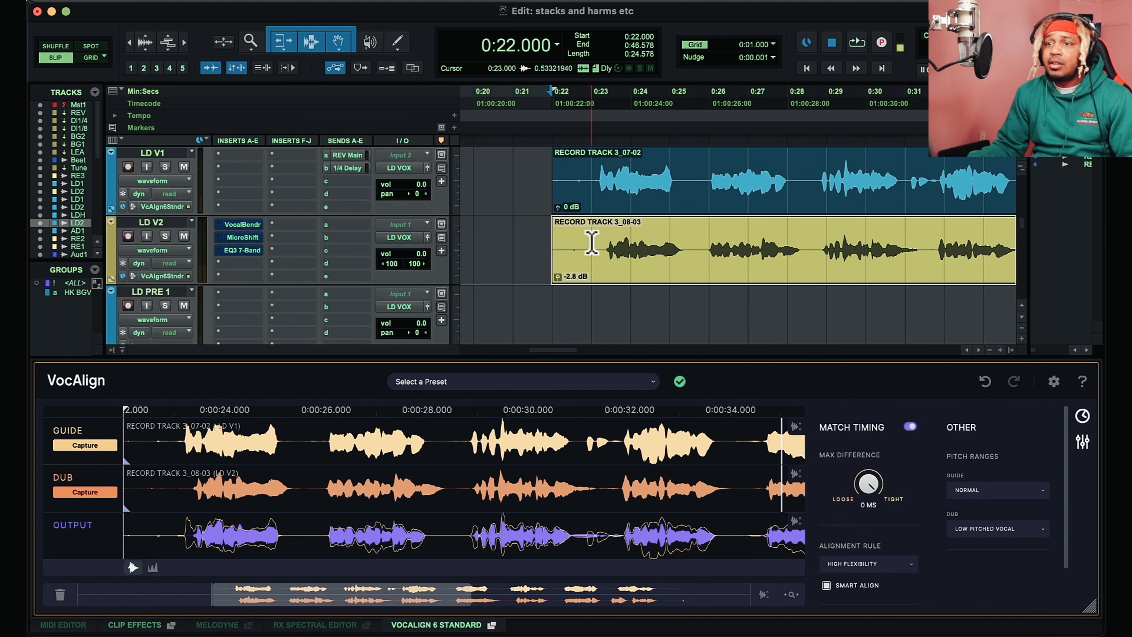
# - Play the aligned lead vocals briefly from 0:23
pyautogui.click(591, 243)
pyautogui.press('space')
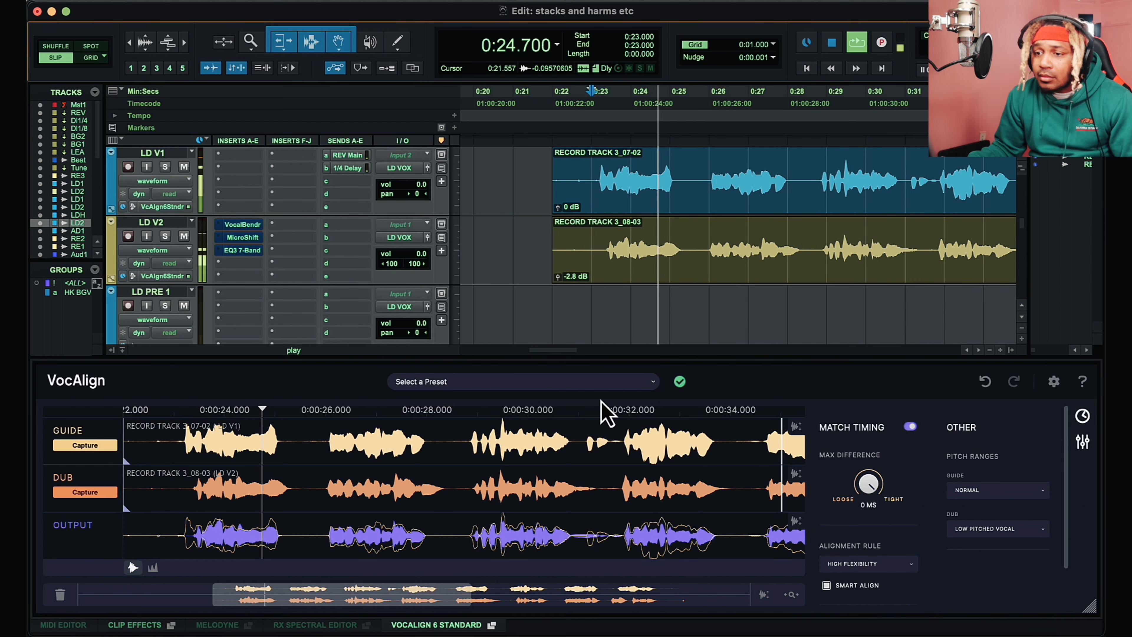
pyautogui.press('space')
# - Loosen VocAlign's maximum timing difference to 63 ms and play the vocals from 0:23 again
pyautogui.click(864, 495)
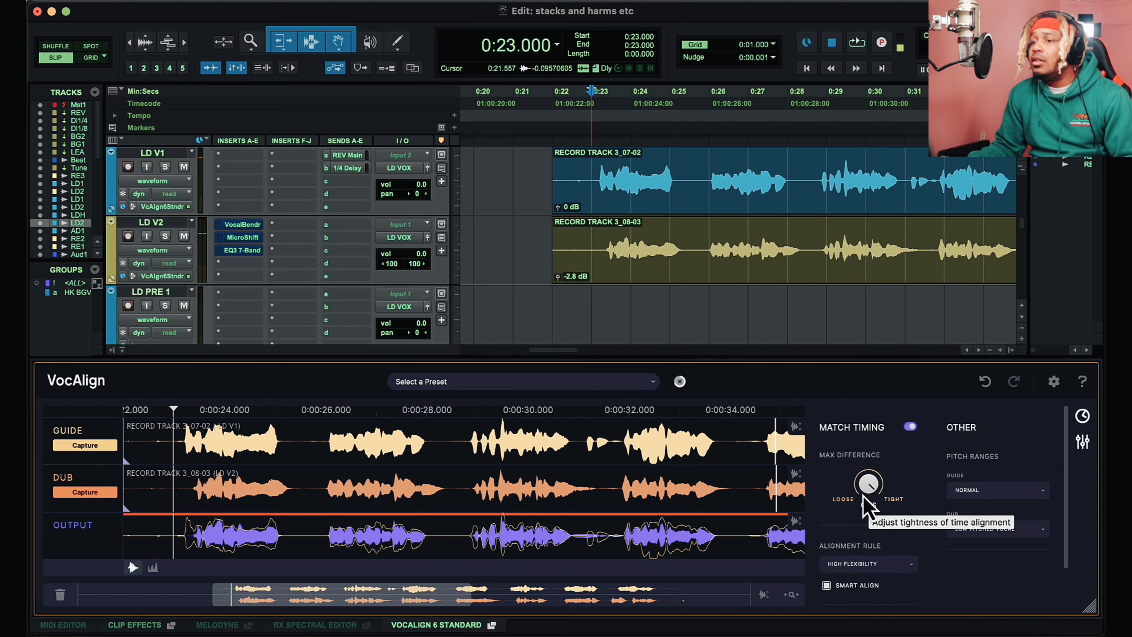
pyautogui.moveTo(859, 524); pyautogui.dragTo(858, 525)
pyautogui.press('space')
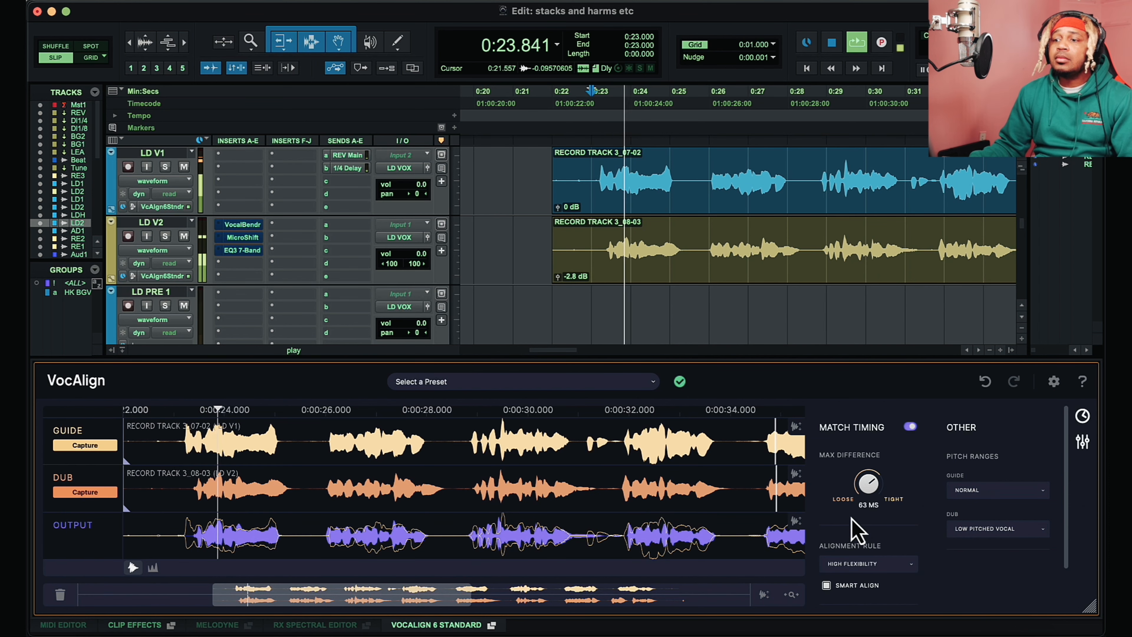
# - Tighten the delay and raise the focus of MicroShift on LD V2 while listening to both vocals
pyautogui.click(243, 238)
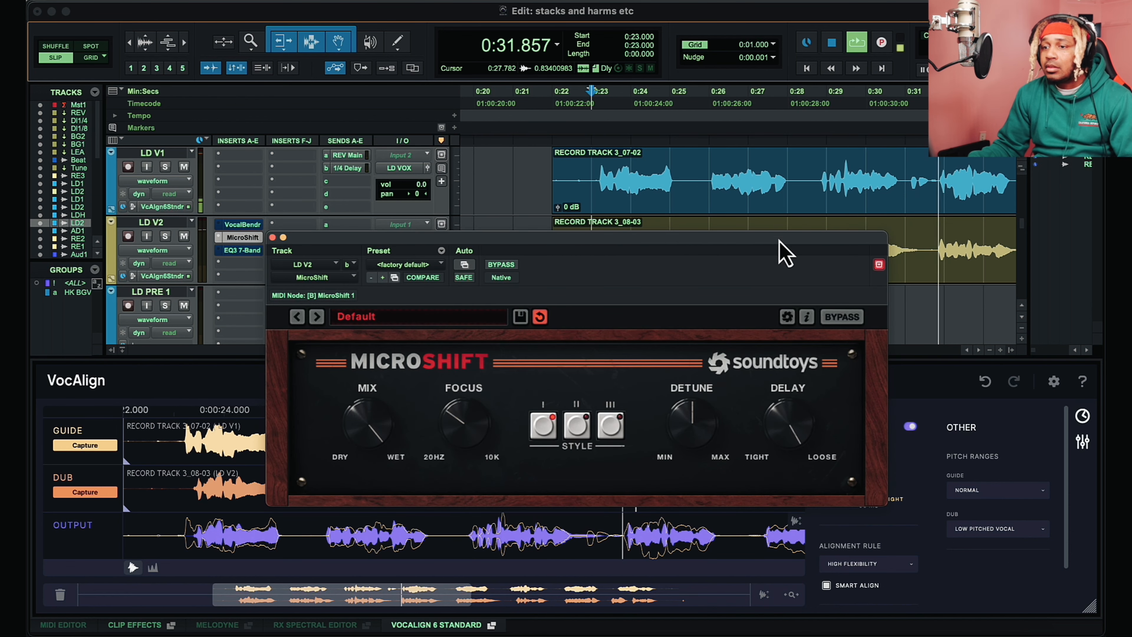
pyautogui.moveTo(788, 424); pyautogui.dragTo(784, 457)
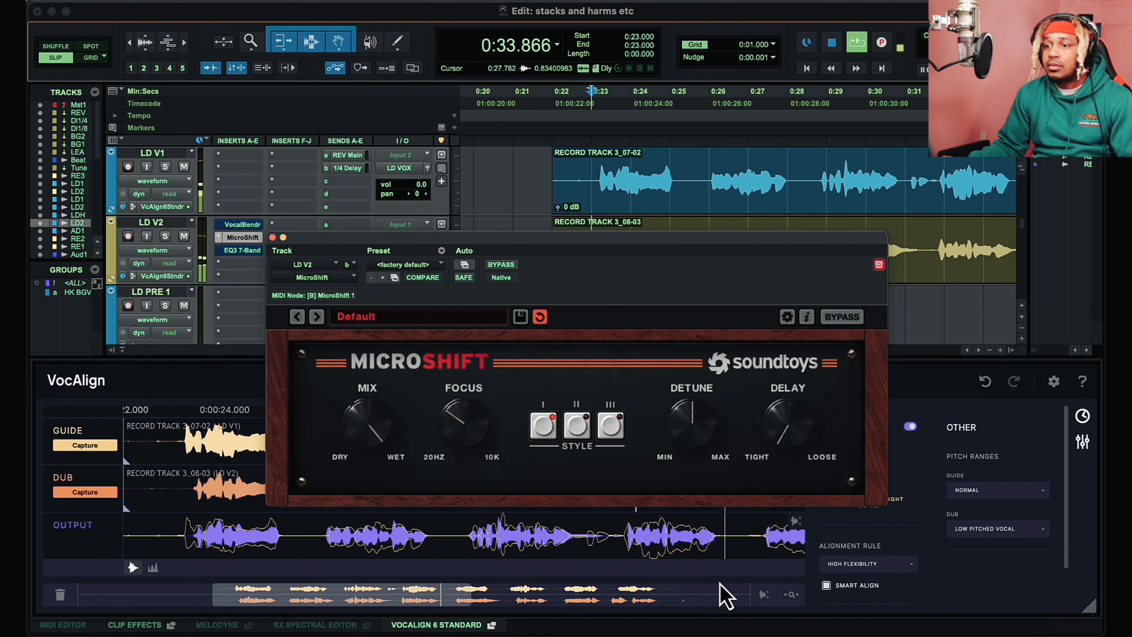
pyautogui.moveTo(460, 435); pyautogui.dragTo(471, 367)
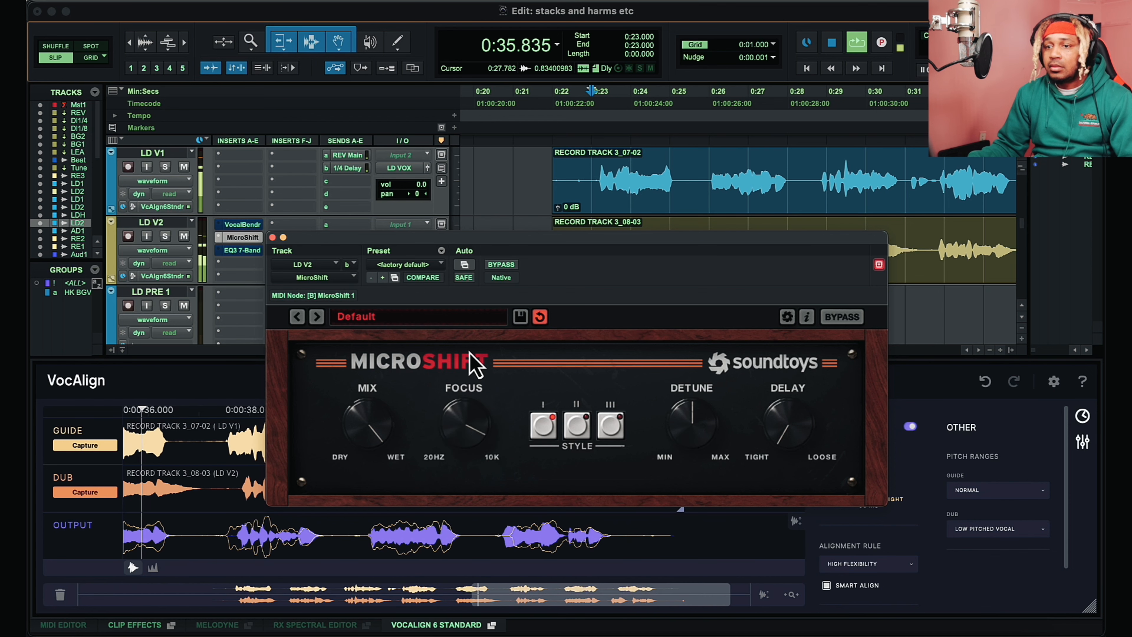
pyautogui.press('space')
pyautogui.press('space')
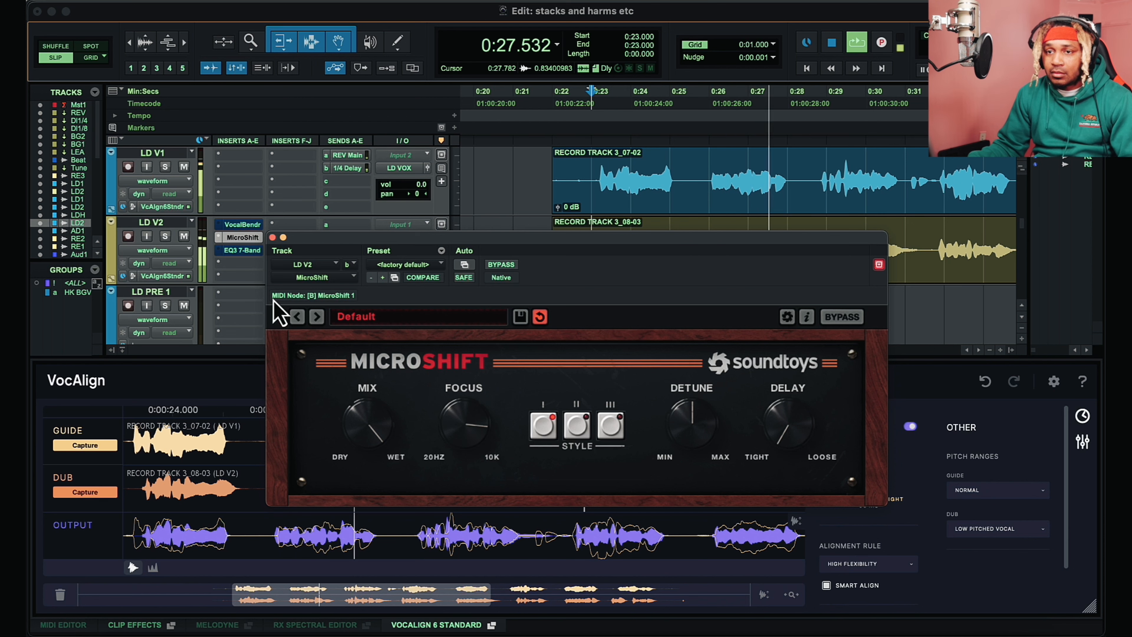
pyautogui.click(272, 237)
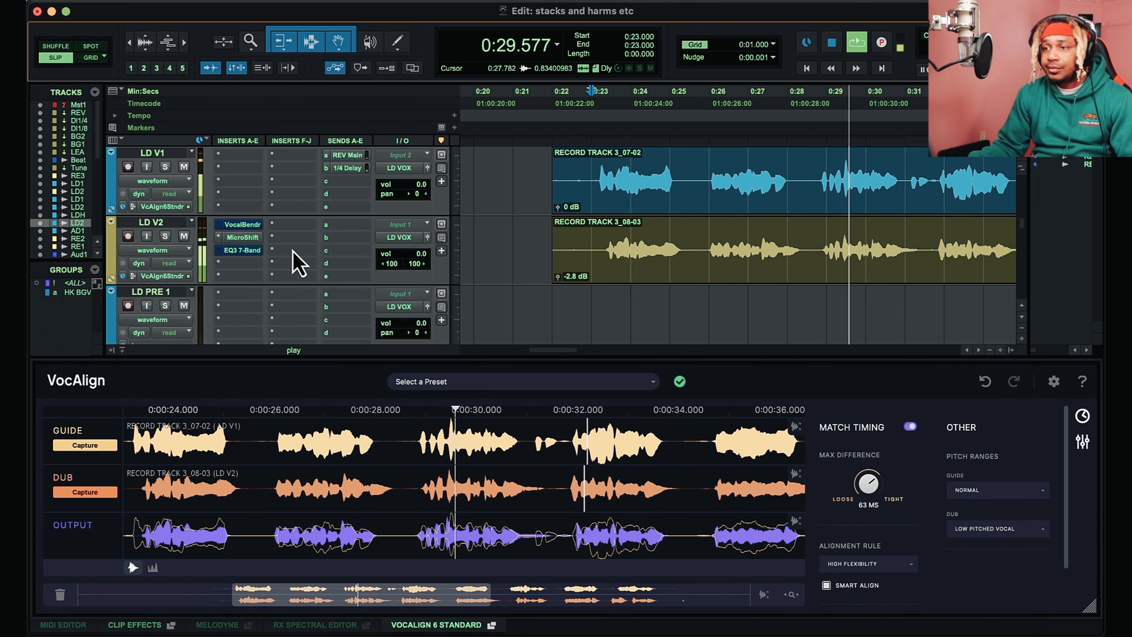
pyautogui.press('space')
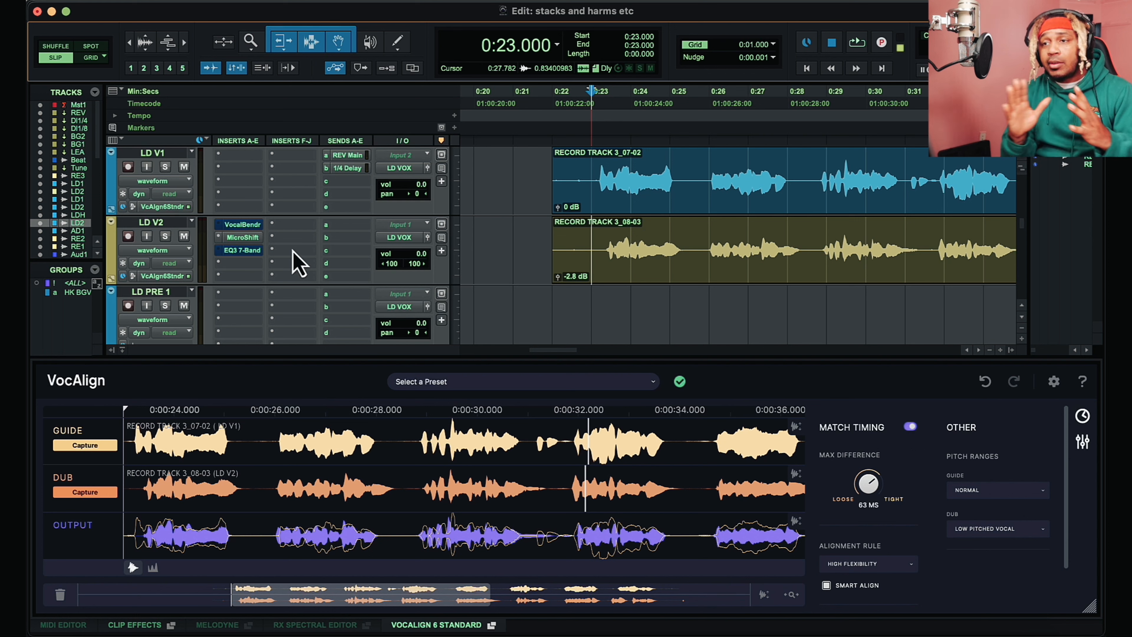
# - Set VocAlign's maximum timing difference back to 0 ms and play the vocals from 0:23
pyautogui.hscroll(-3, 648, 247)
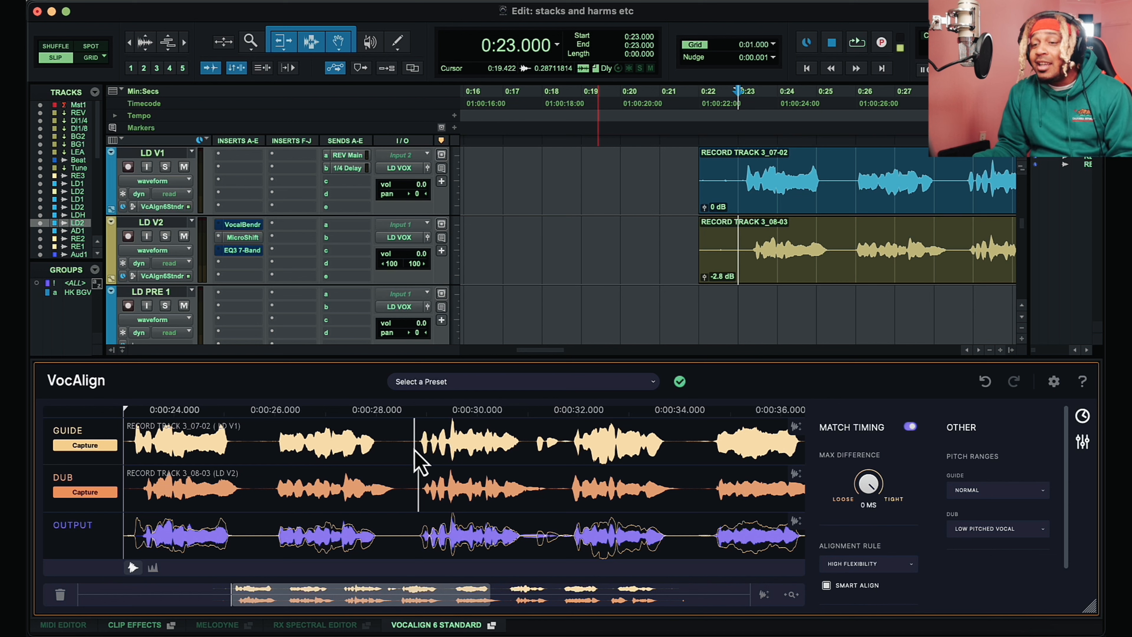
pyautogui.press('space')
pyautogui.press('space')
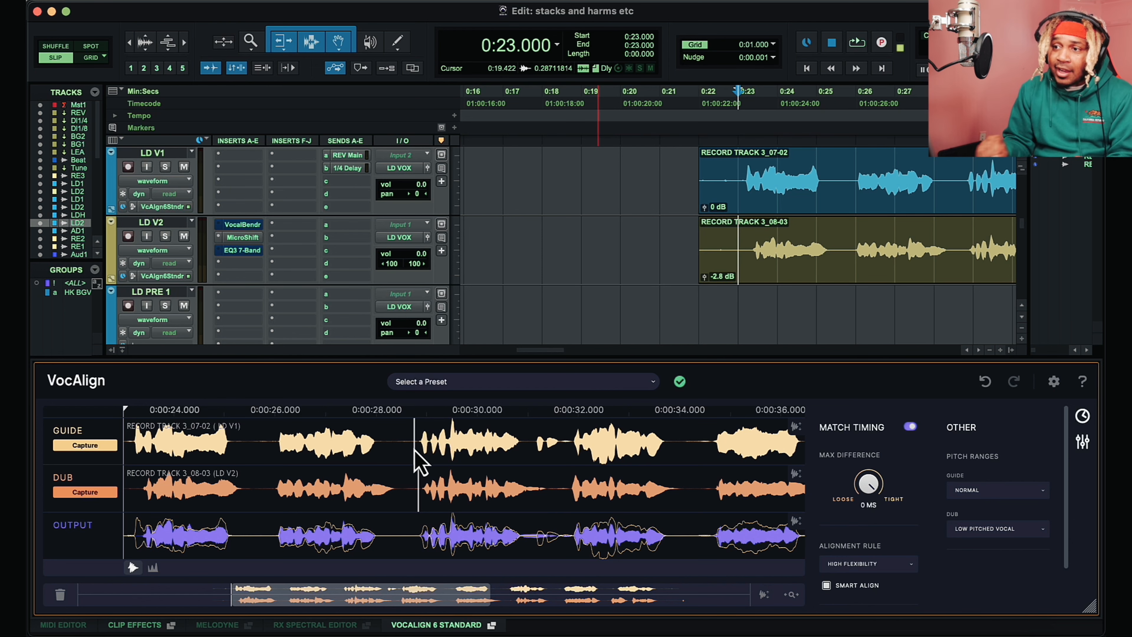
# - View the VocAlign 6 Standard options for the LD V2 clip and leave them without choosing one
pyautogui.click(817, 284)
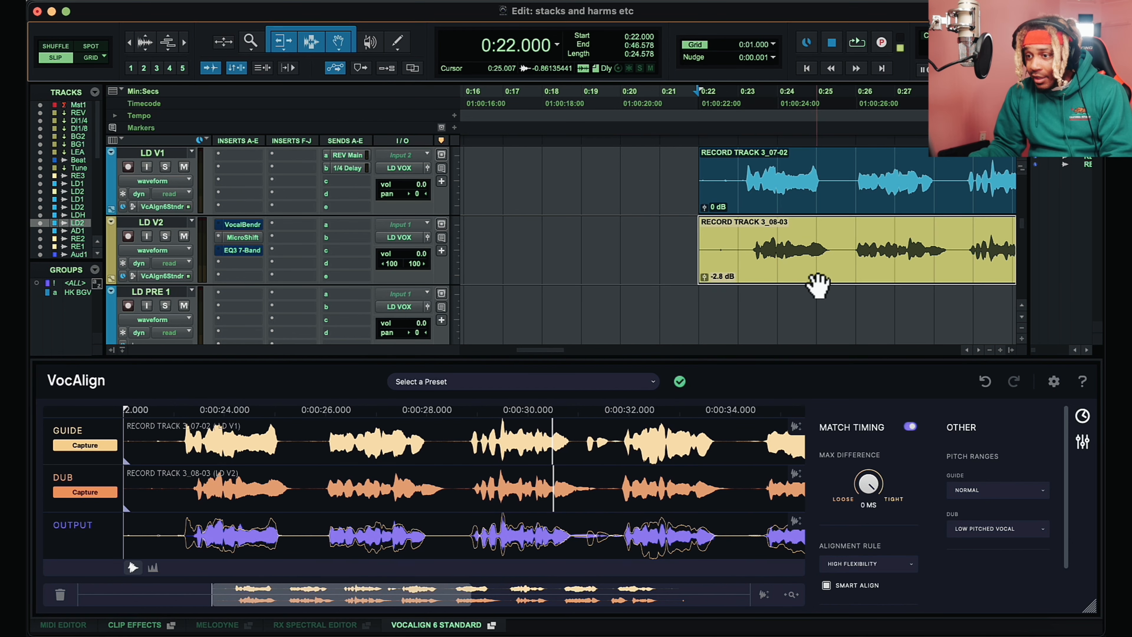
pyautogui.rightClick(854, 285)
pyautogui.moveTo(910, 401)
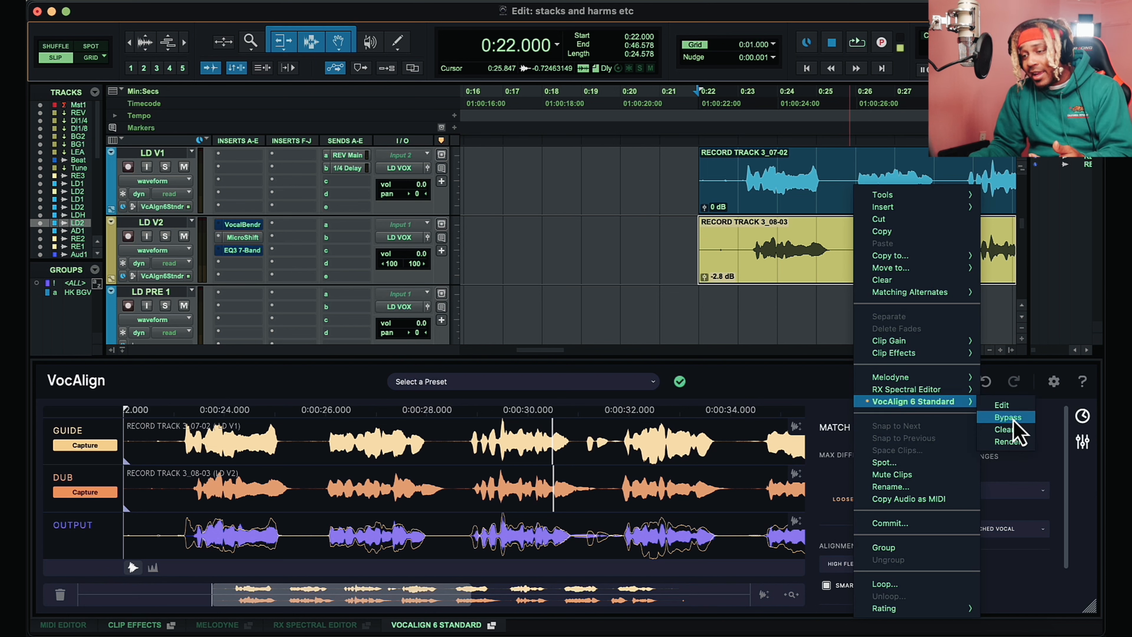
pyautogui.click(711, 300)
# - Select the LD V1 clip and examine its timing against the LD V2 clip overall and near the clip start
pyautogui.click(876, 182)
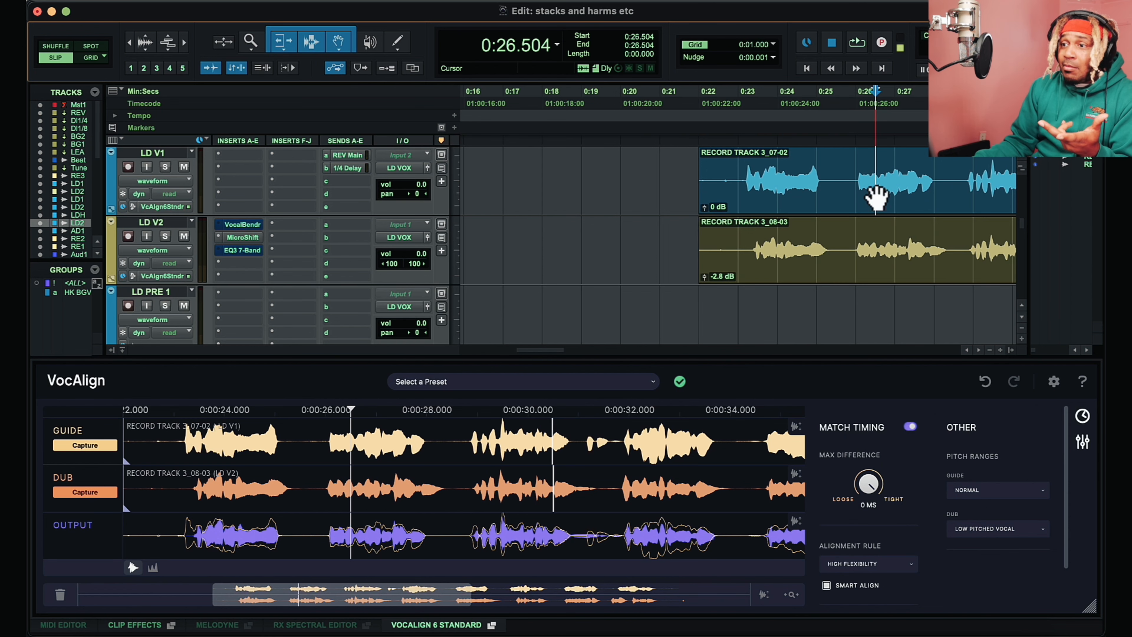
pyautogui.click(876, 197)
pyautogui.hscroll(-2, 870, 215)
pyautogui.scroll(-2, 803, 268)
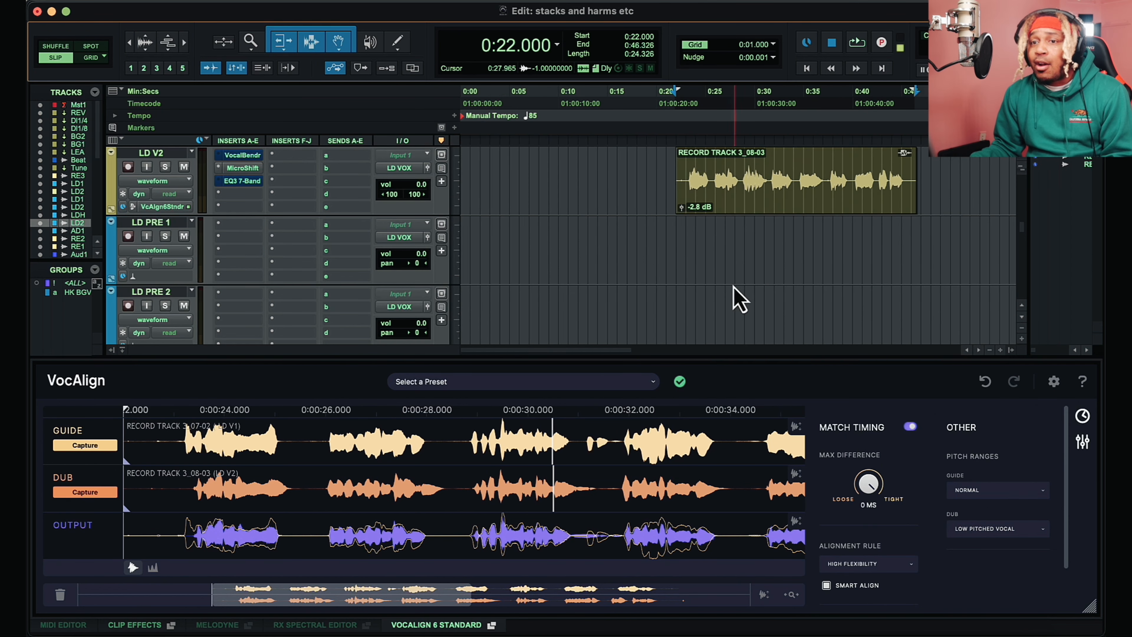
pyautogui.scroll(2, 840, 273)
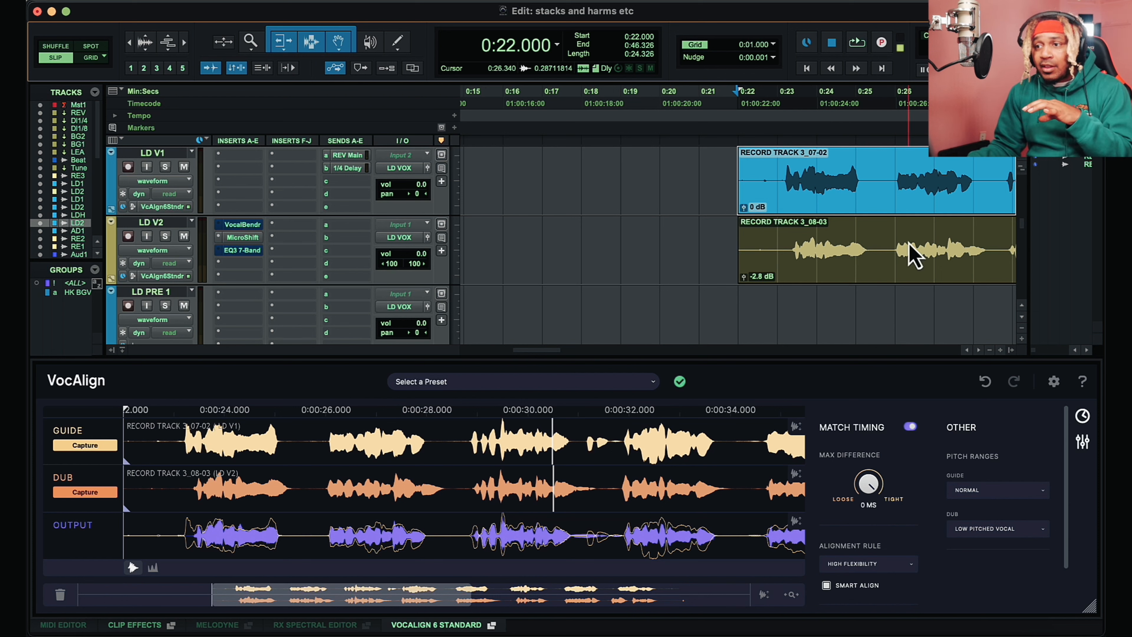
pyautogui.press('r')
pyautogui.press('r')
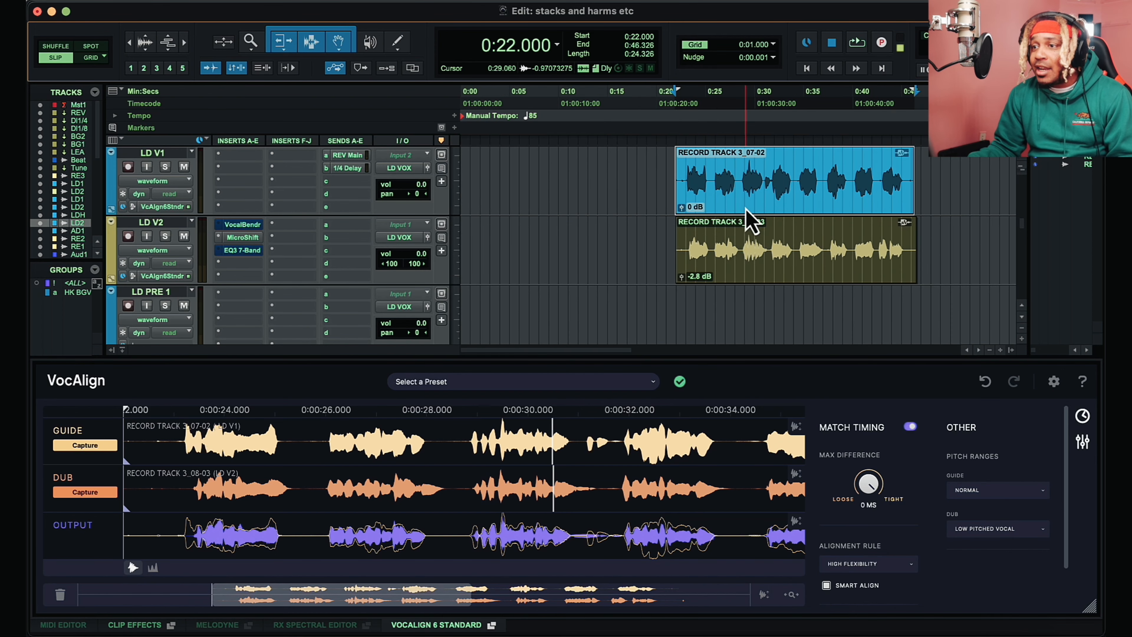
pyautogui.press('t')
pyautogui.press('t')
pyautogui.press('t')
pyautogui.press('t')
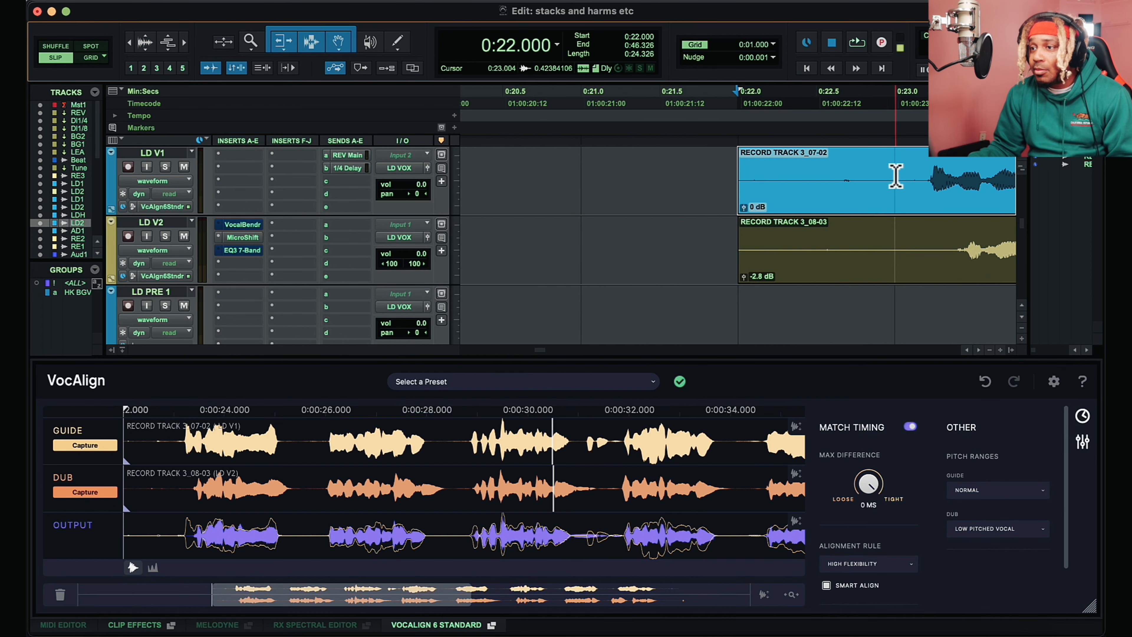